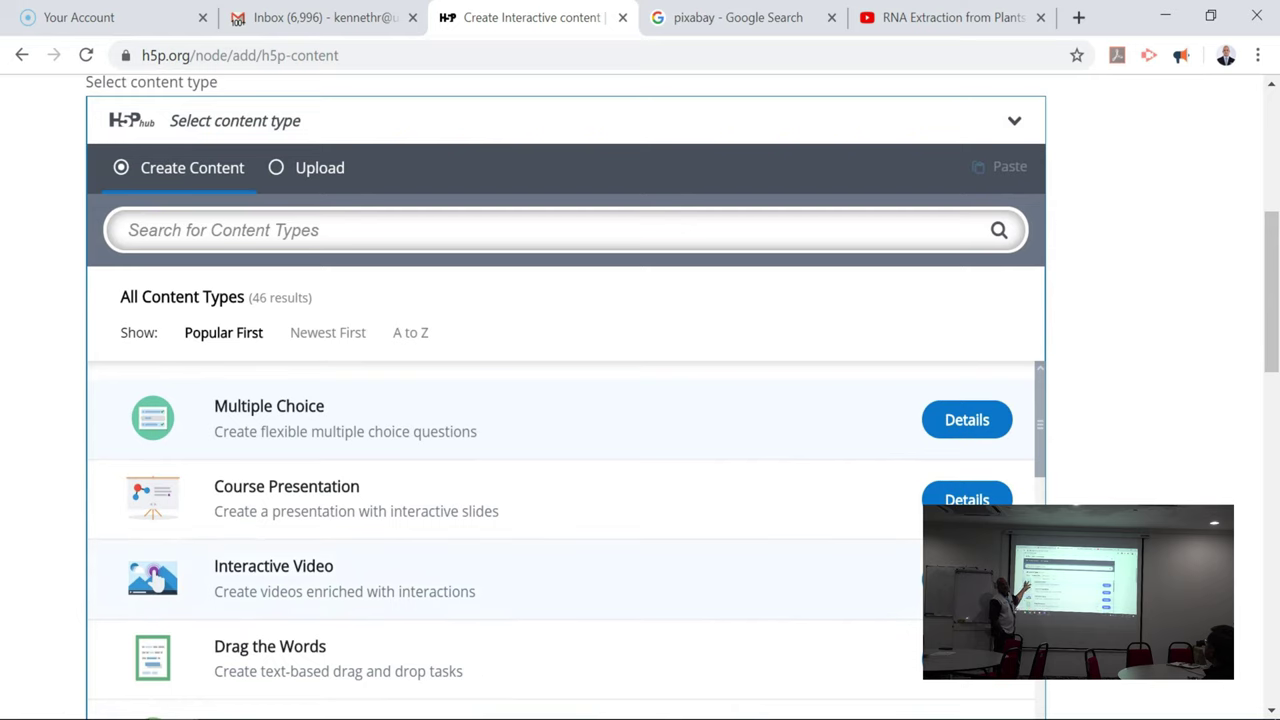
# Browse the full list of H5P content types, sorted by popularity, to review the available interactive formats
pyautogui.scroll(-1, 870, 613)
pyautogui.scroll(1, 870, 613)
pyautogui.scroll(-3, 870, 613)
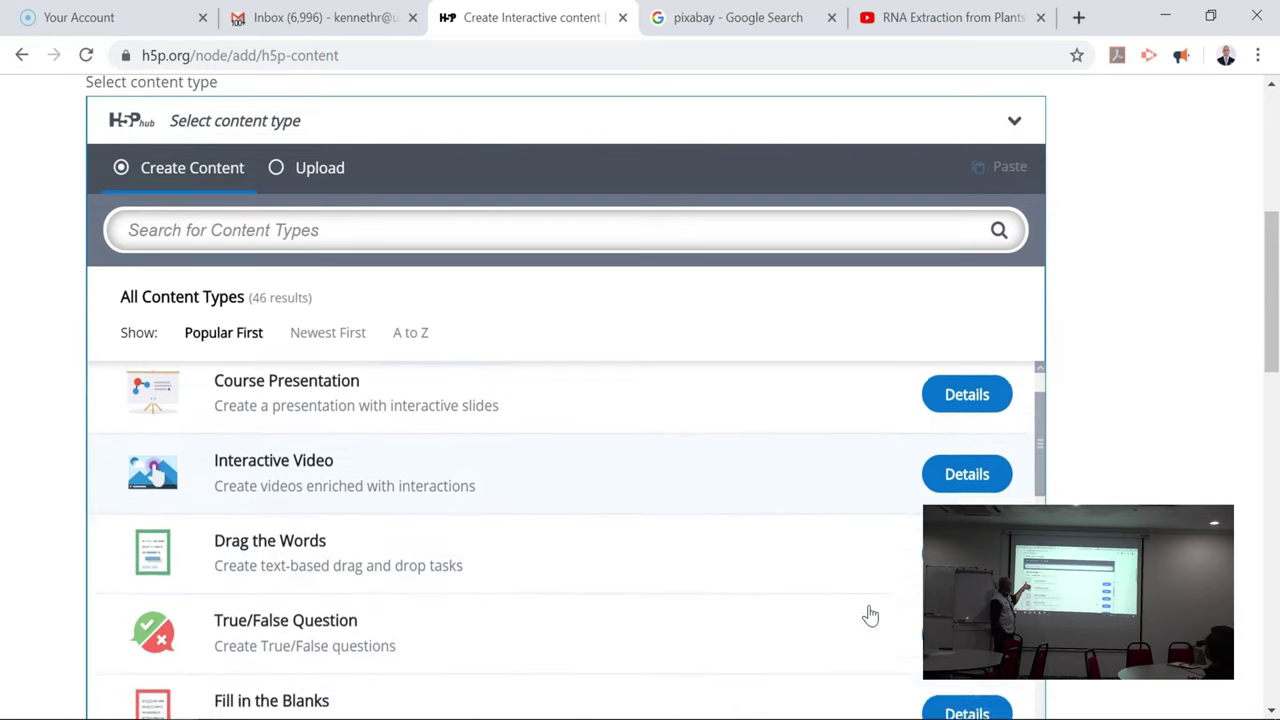
pyautogui.scroll(-2, 870, 613)
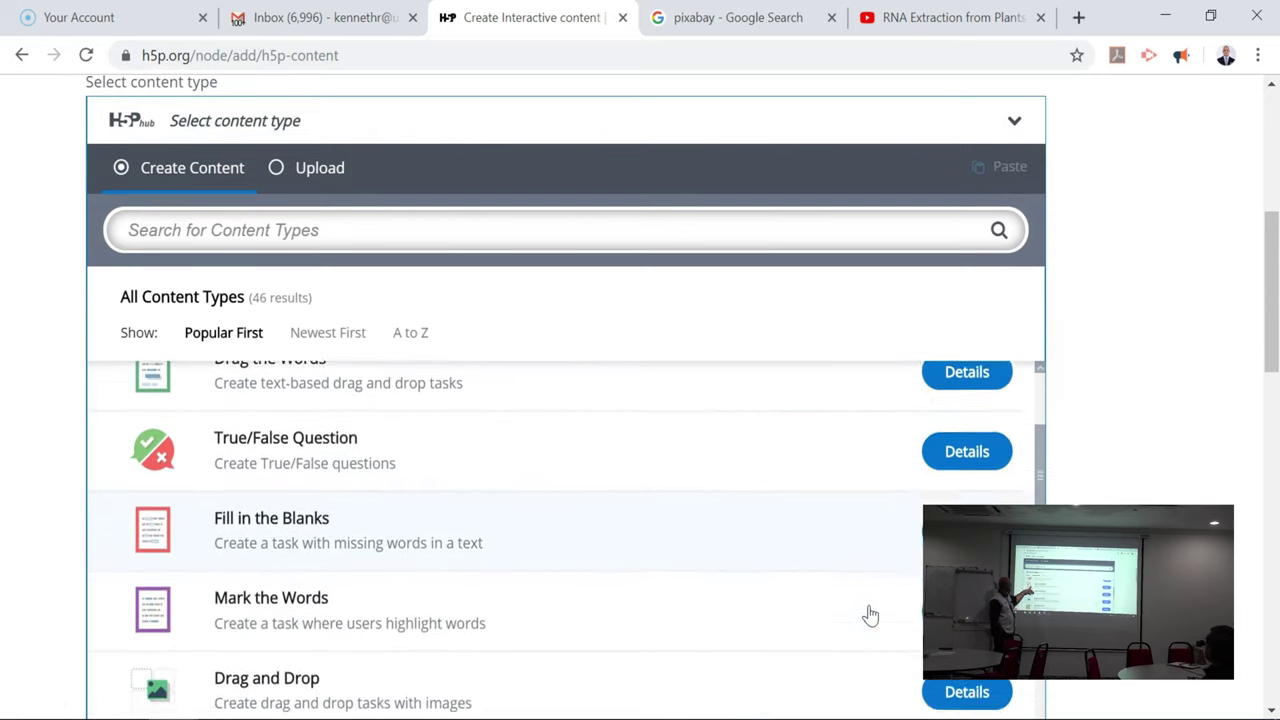
pyautogui.scroll(-2, 870, 615)
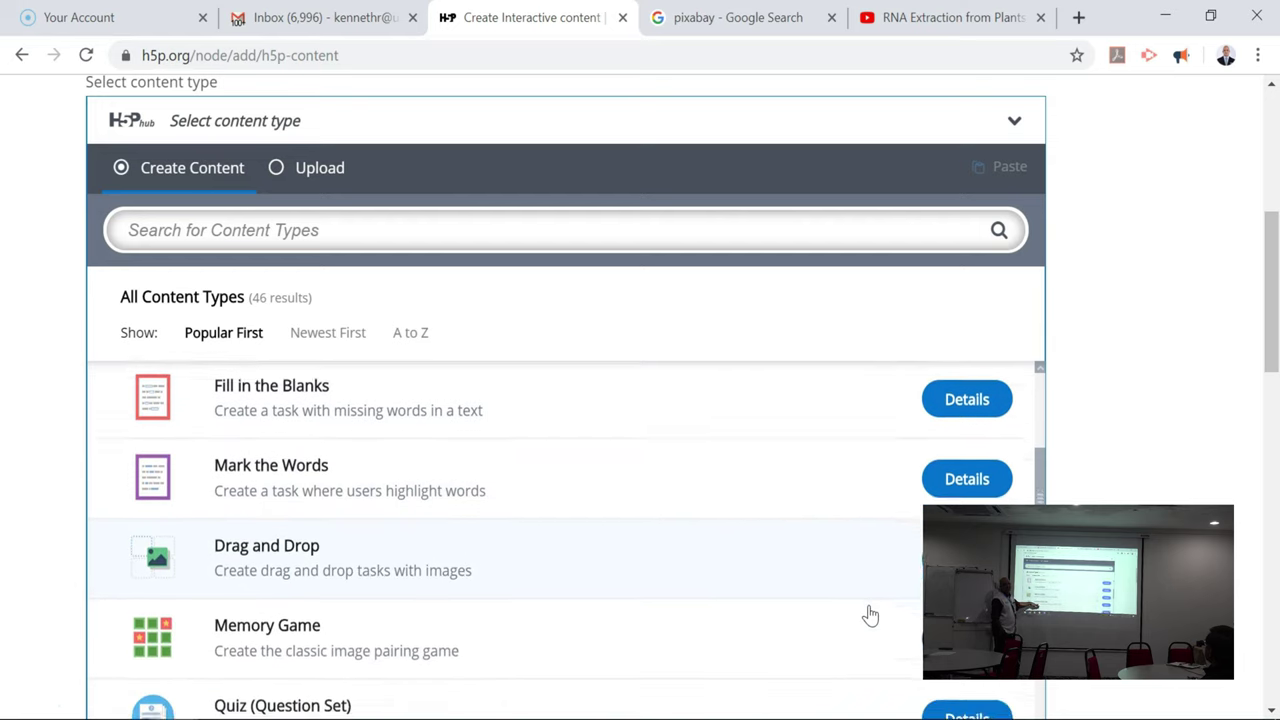
pyautogui.scroll(-3, 870, 613)
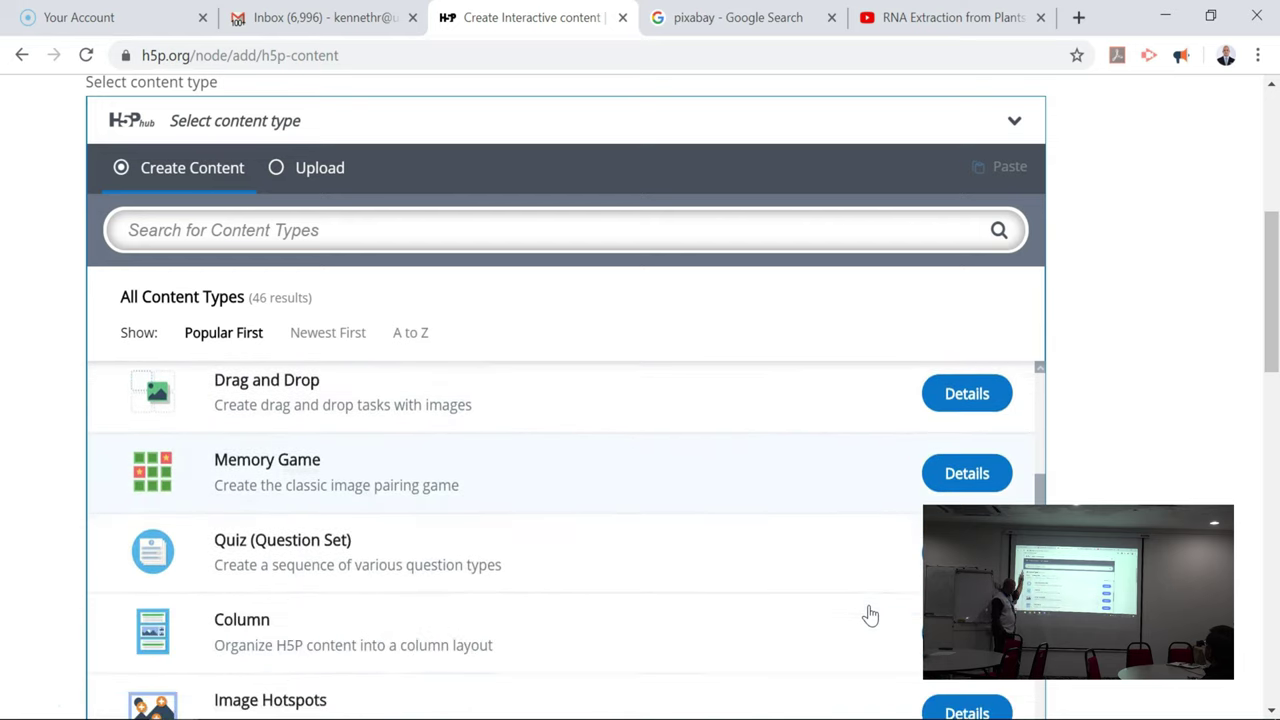
pyautogui.scroll(-2, 870, 615)
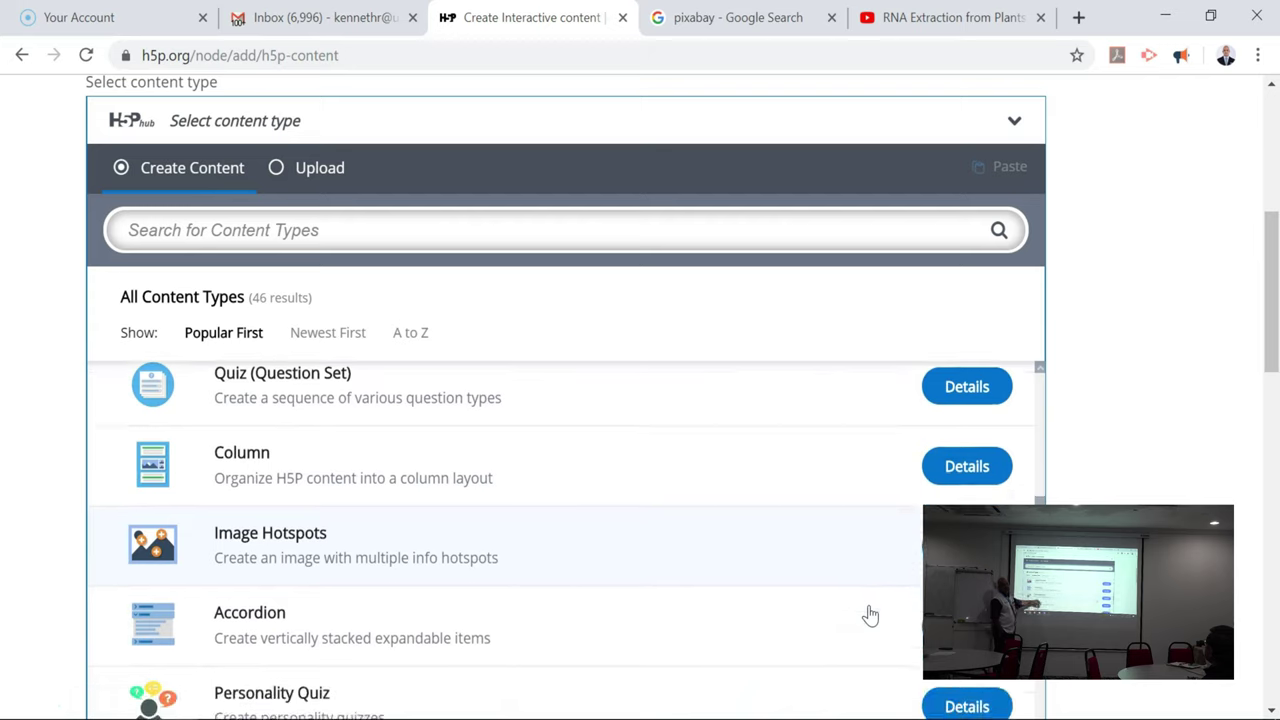
pyautogui.scroll(-3, 870, 615)
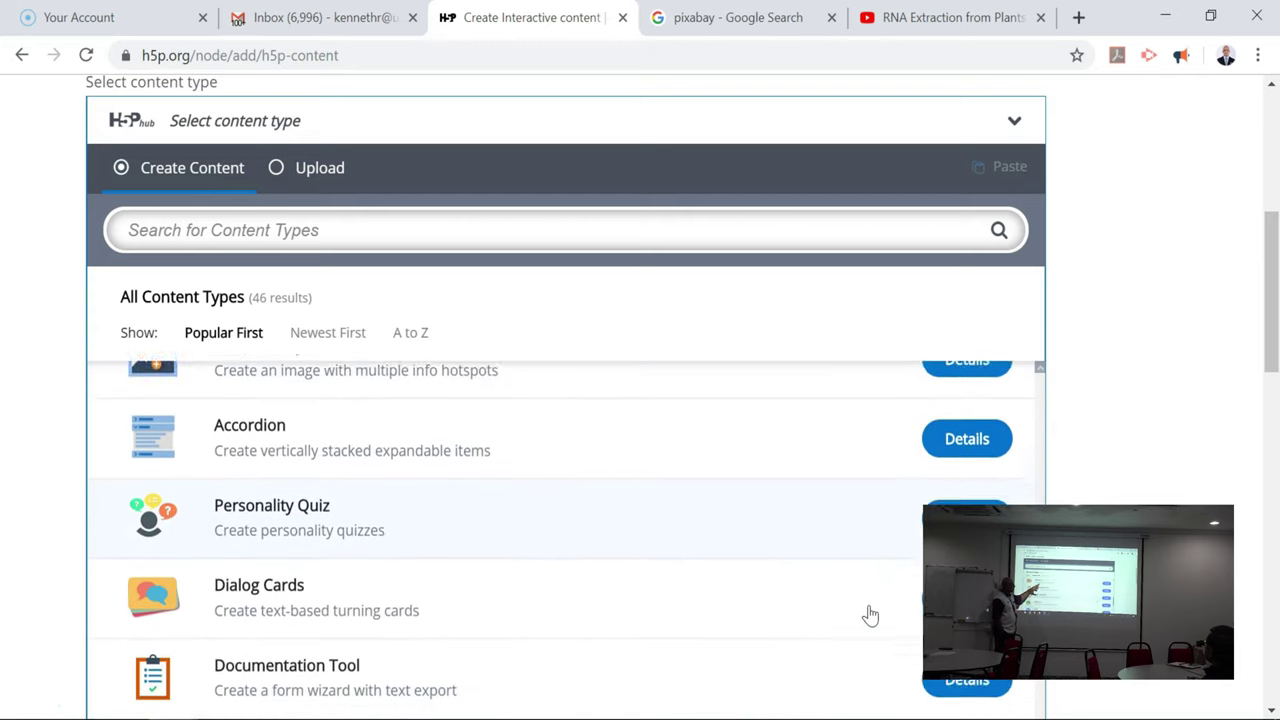
pyautogui.scroll(-2, 870, 615)
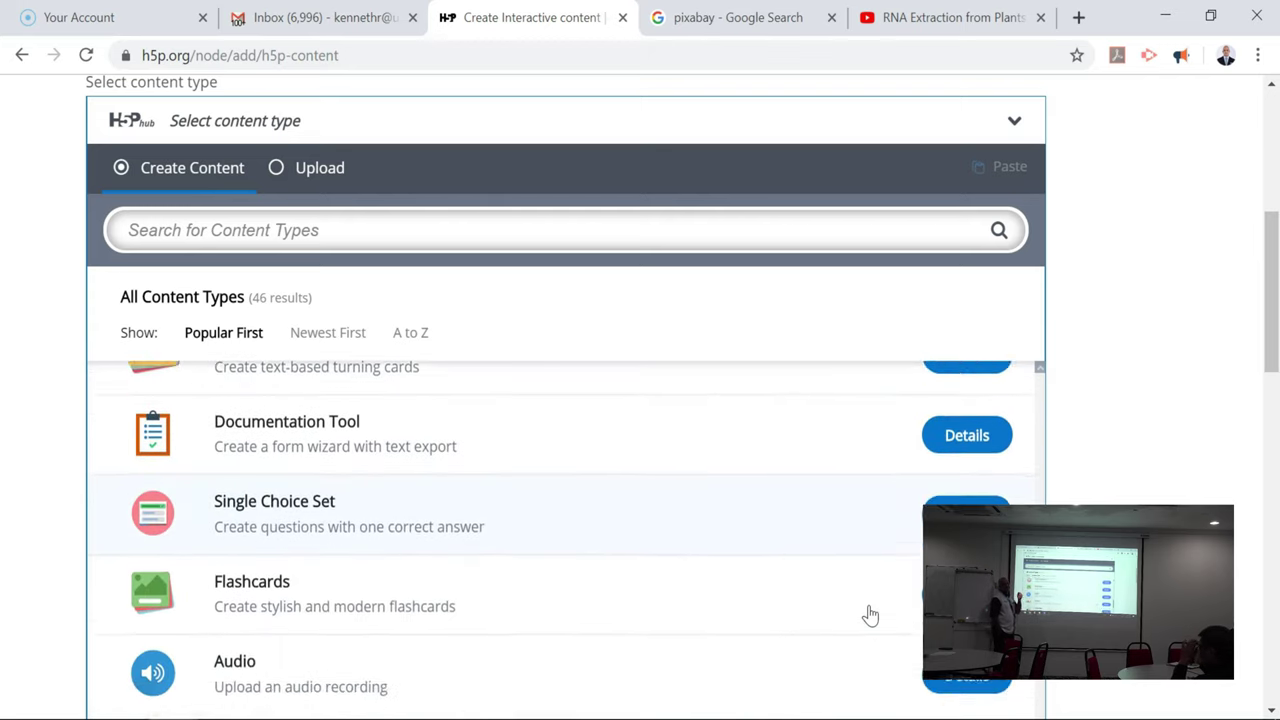
pyautogui.scroll(-2, 870, 615)
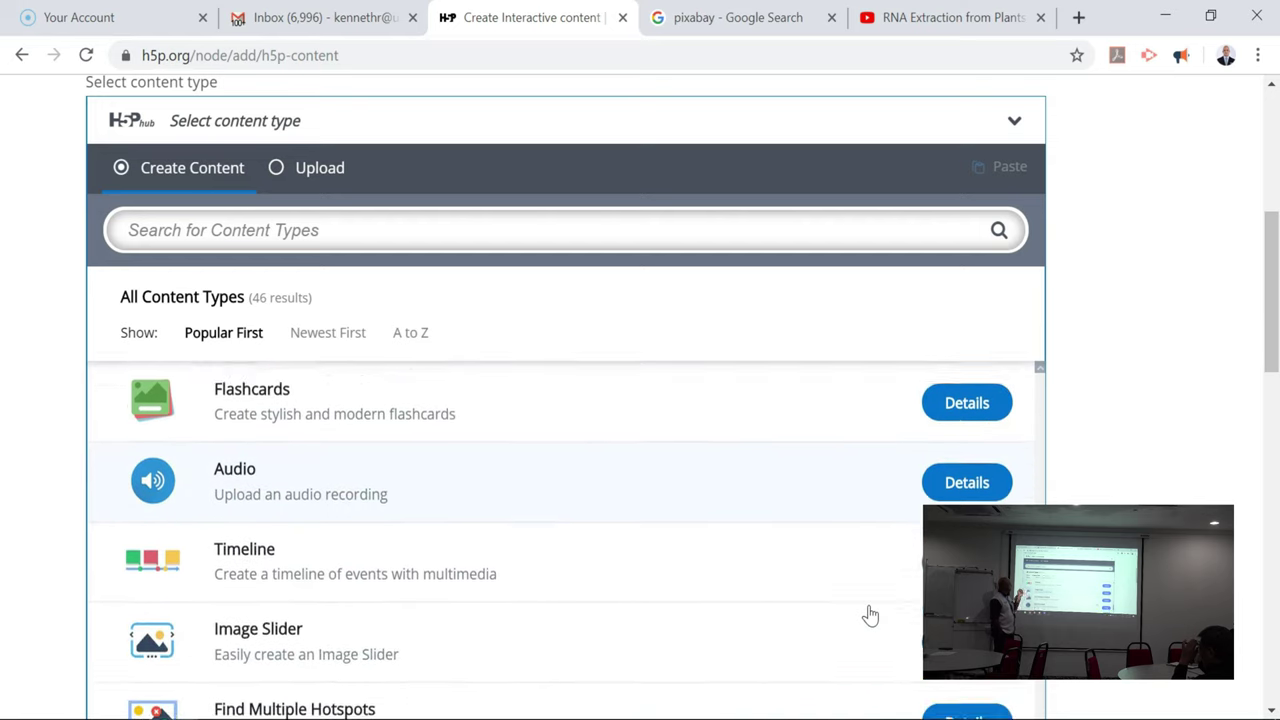
pyautogui.scroll(-2, 870, 615)
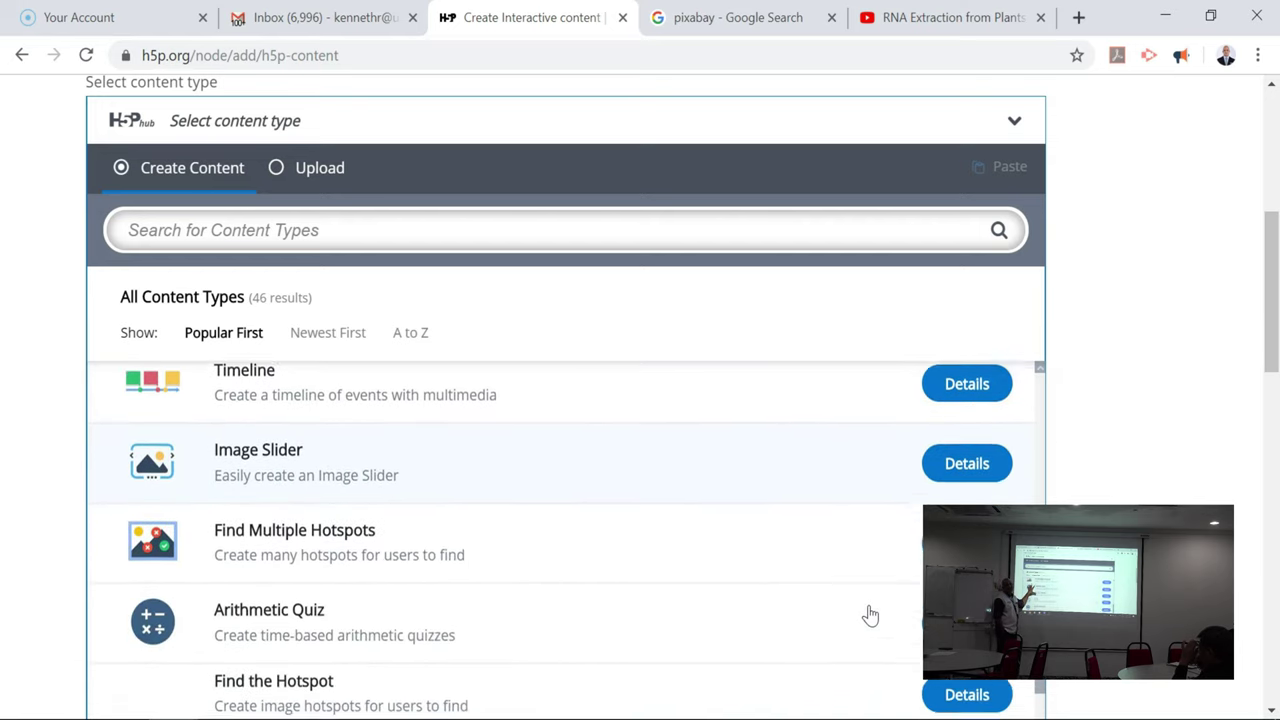
pyautogui.scroll(-4, 870, 615)
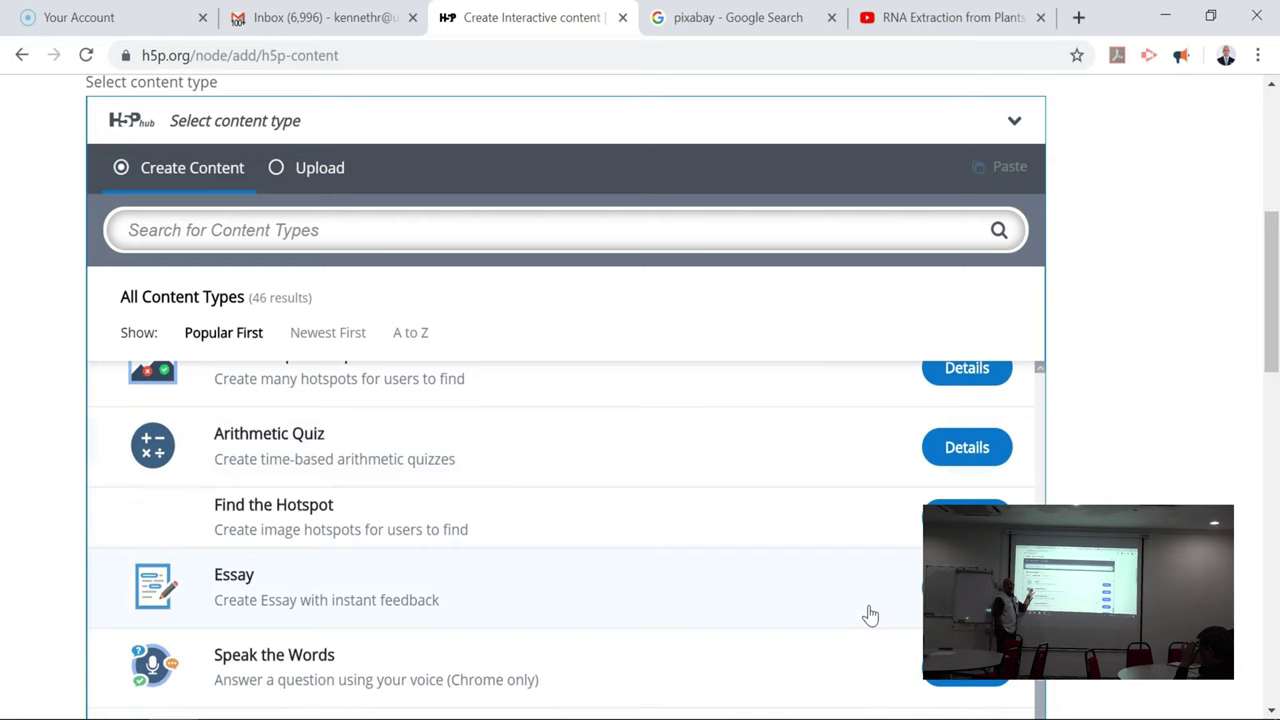
pyautogui.scroll(-1, 870, 615)
pyautogui.scroll(-3, 870, 615)
pyautogui.scroll(-2, 870, 615)
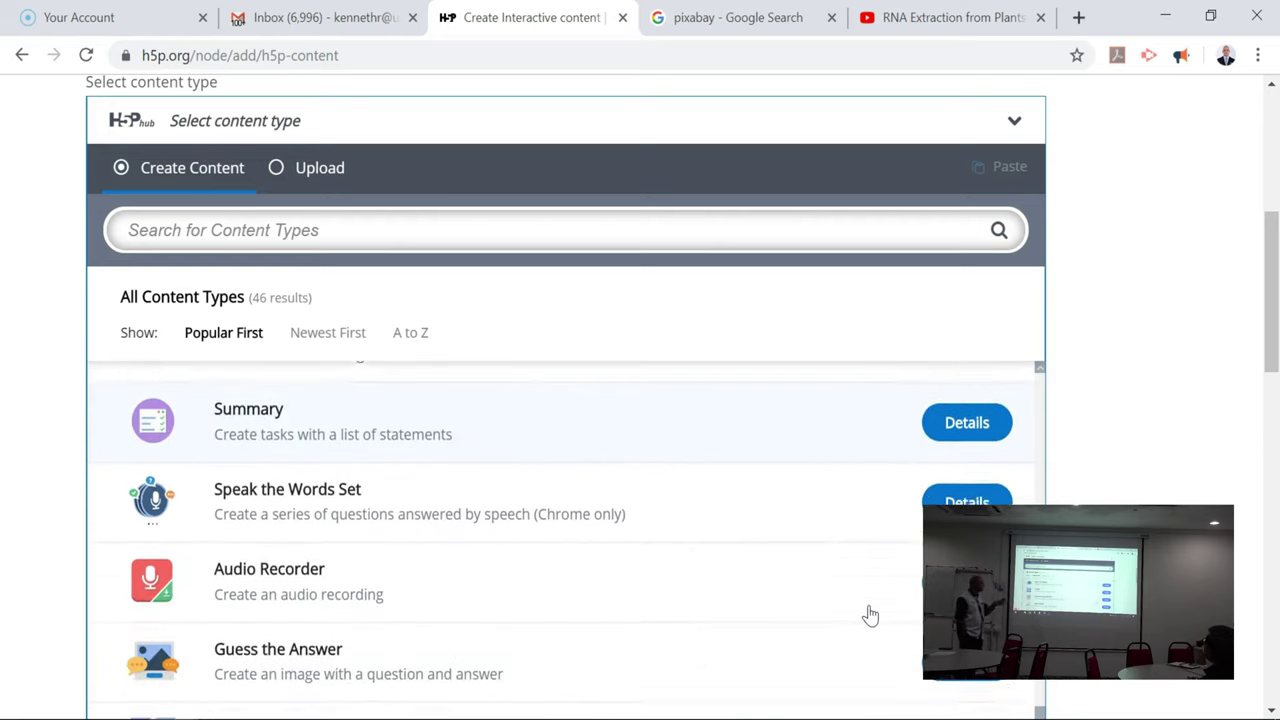
pyautogui.scroll(-3, 870, 615)
pyautogui.scroll(-2, 870, 615)
pyautogui.scroll(-2, 870, 615)
pyautogui.scroll(-2, 870, 615)
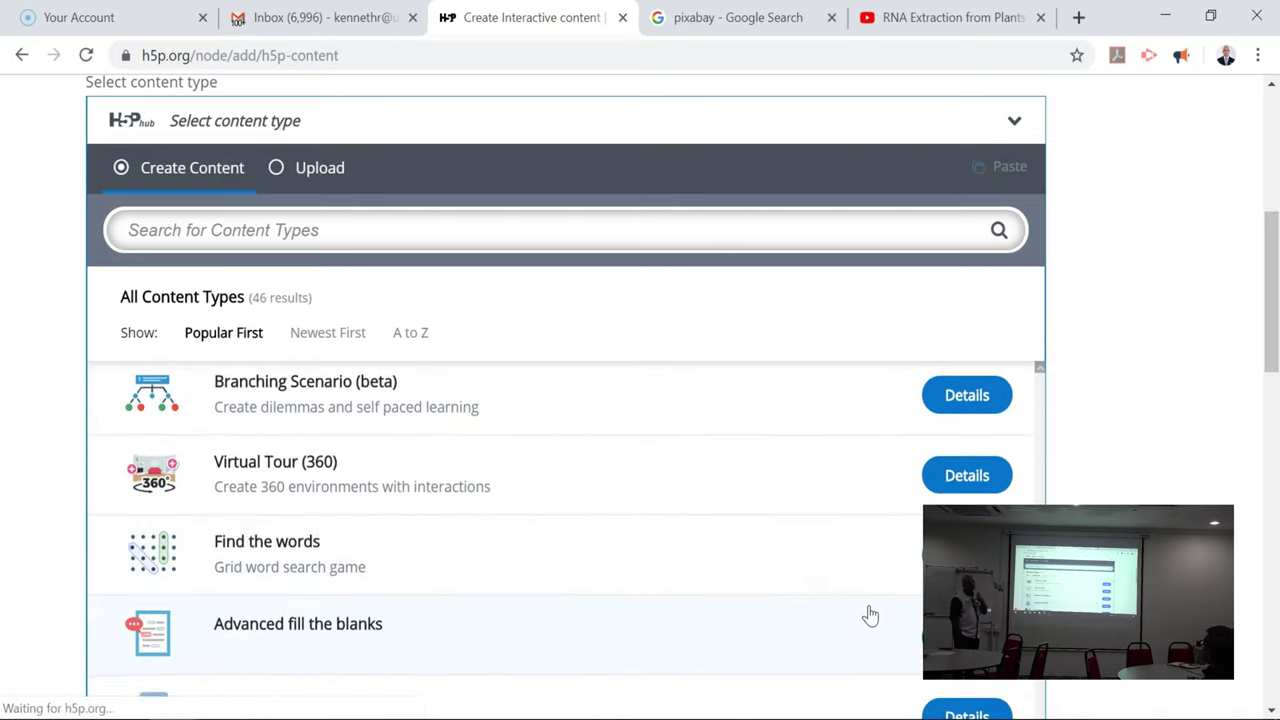
pyautogui.scroll(-1, 870, 615)
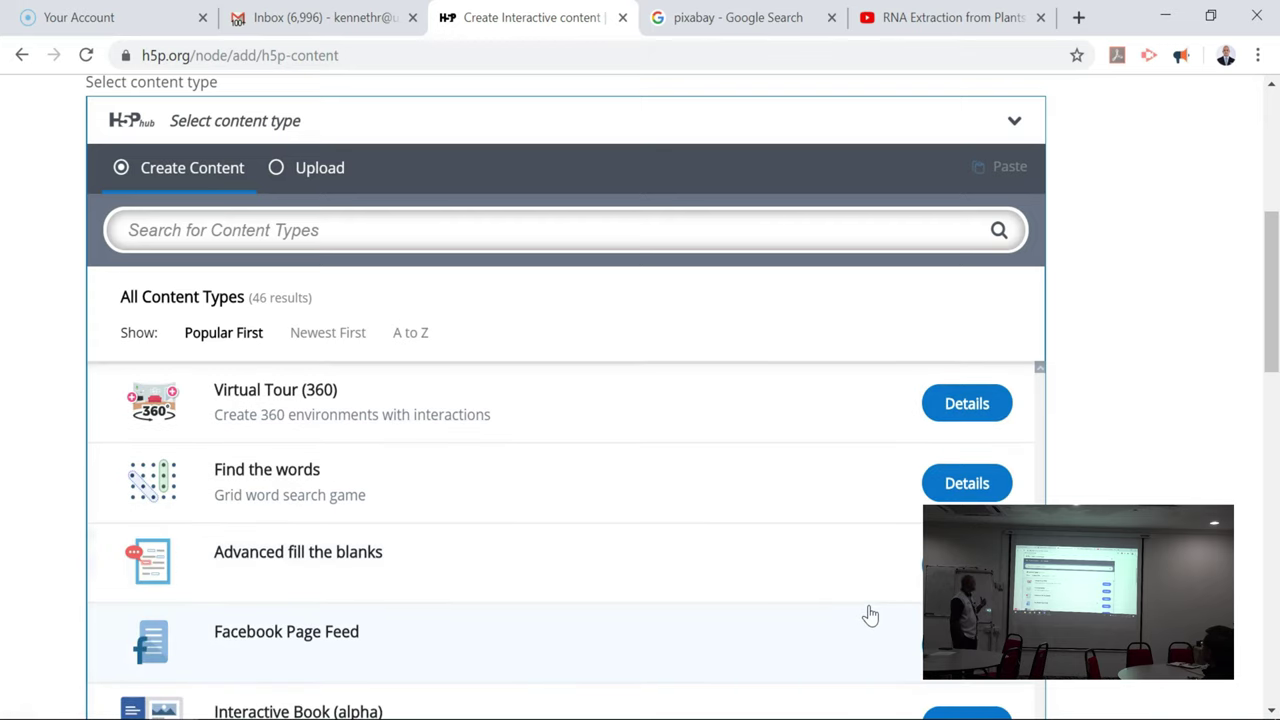
# Search the content types for "video" and choose Interactive Video as the type for the new content
pyautogui.click(527, 240)
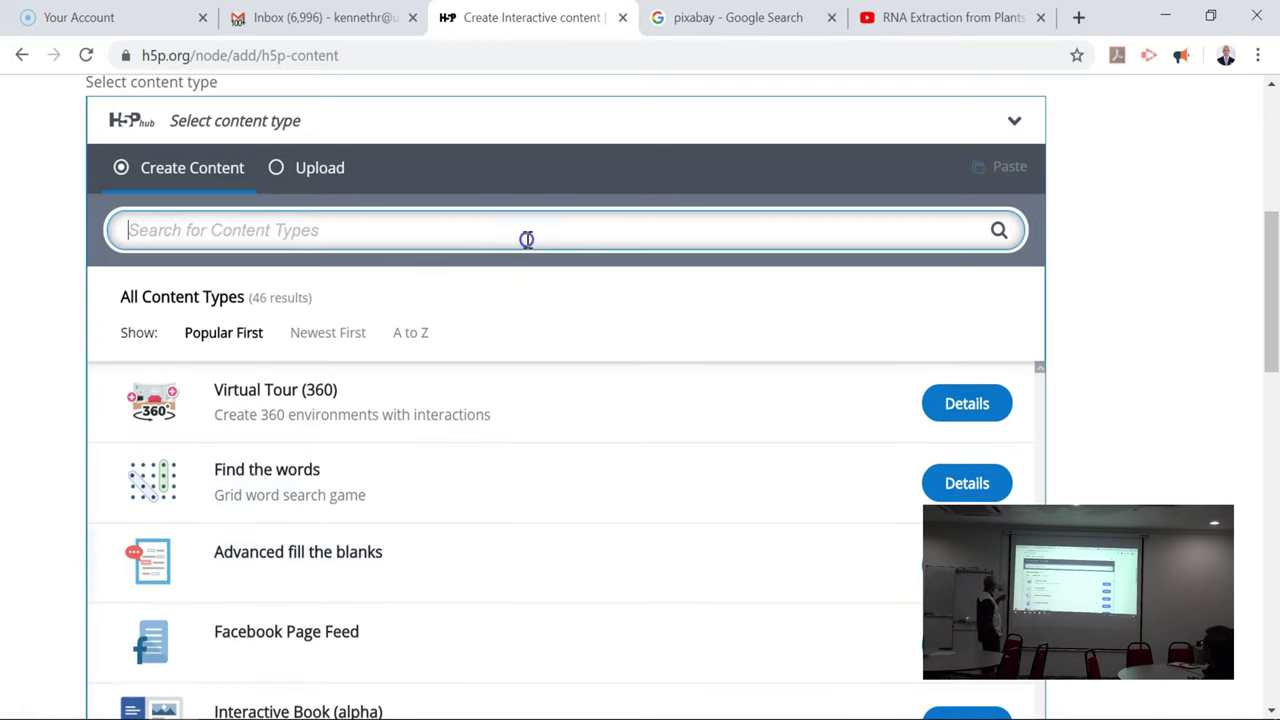
pyautogui.write('video')
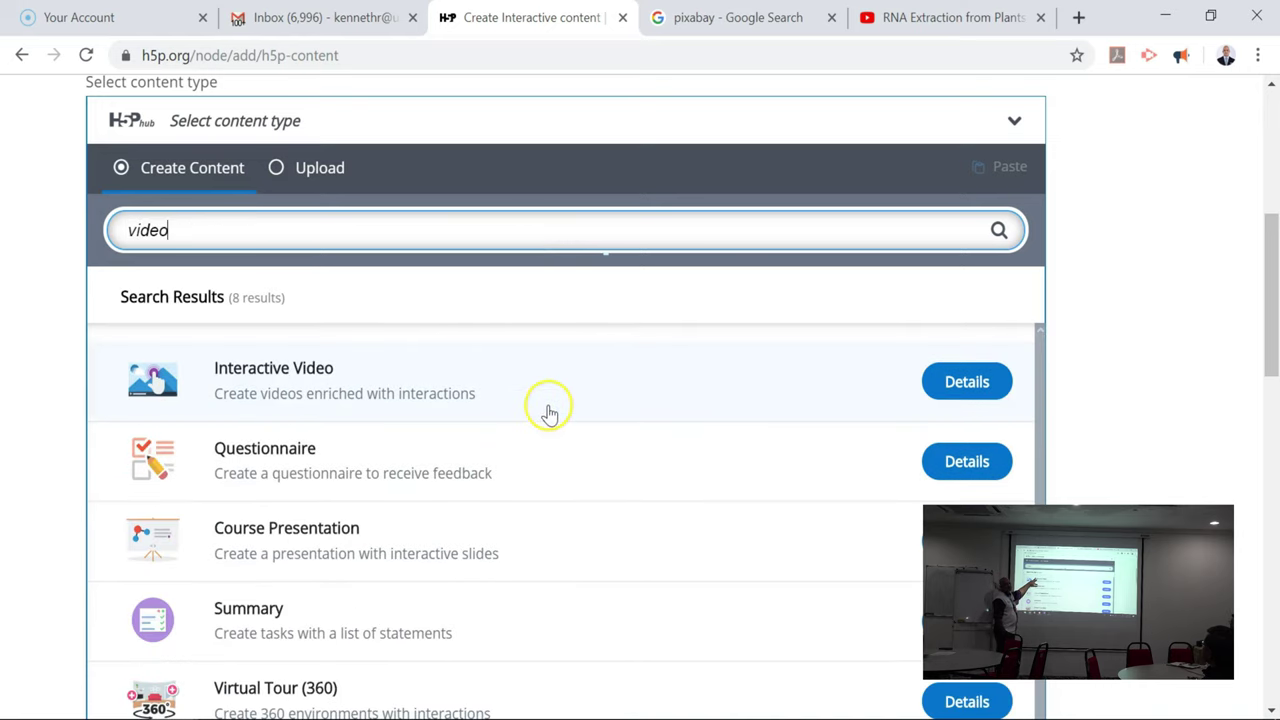
pyautogui.click(312, 377)
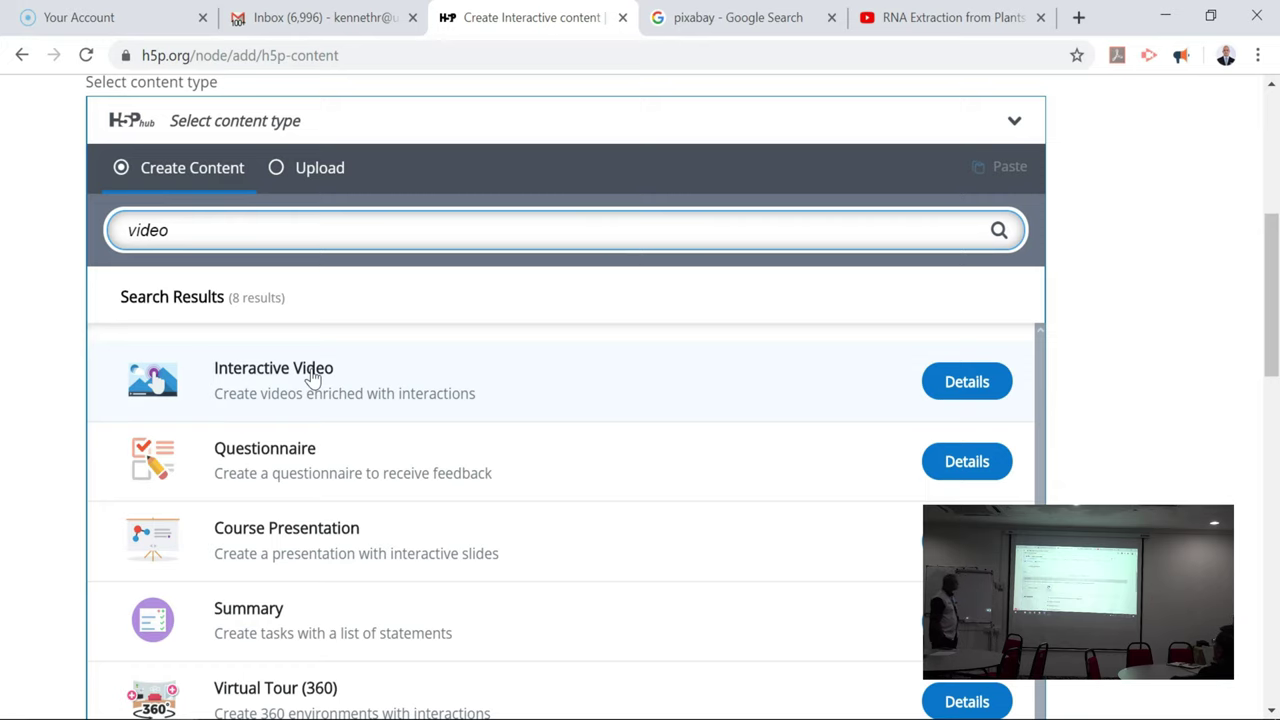
pyautogui.click(312, 376)
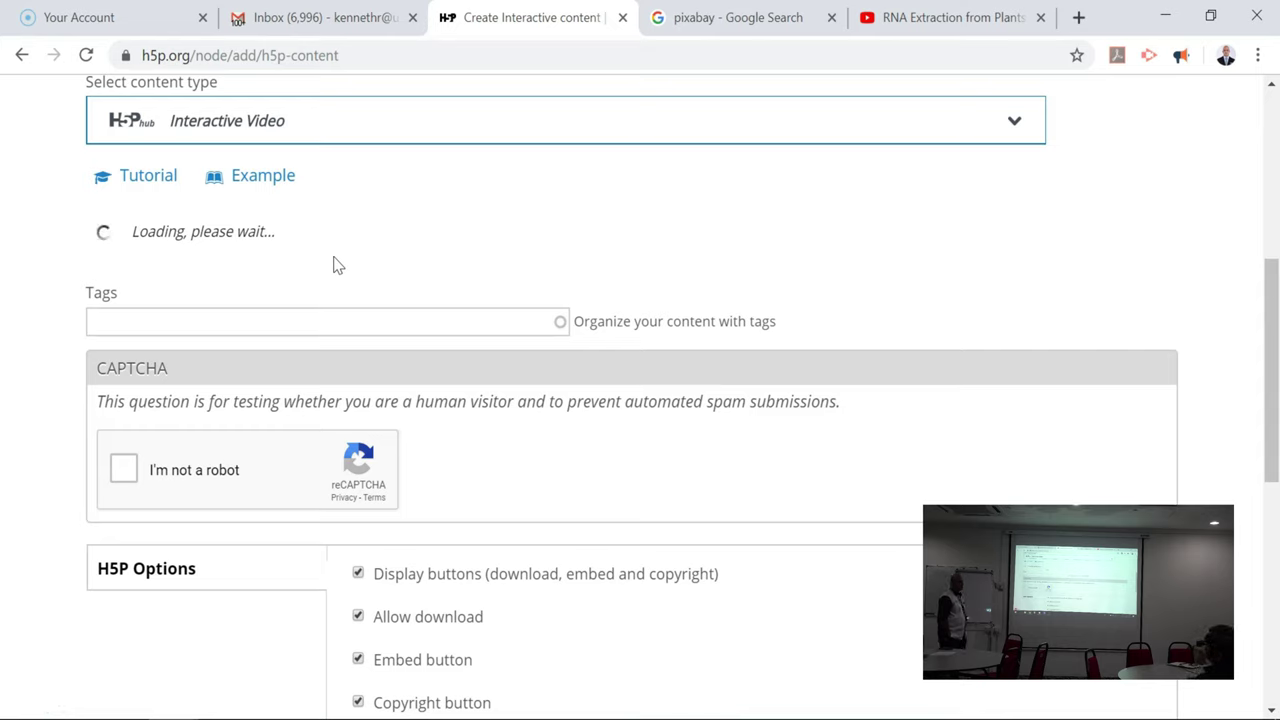
pyautogui.click(58, 257)
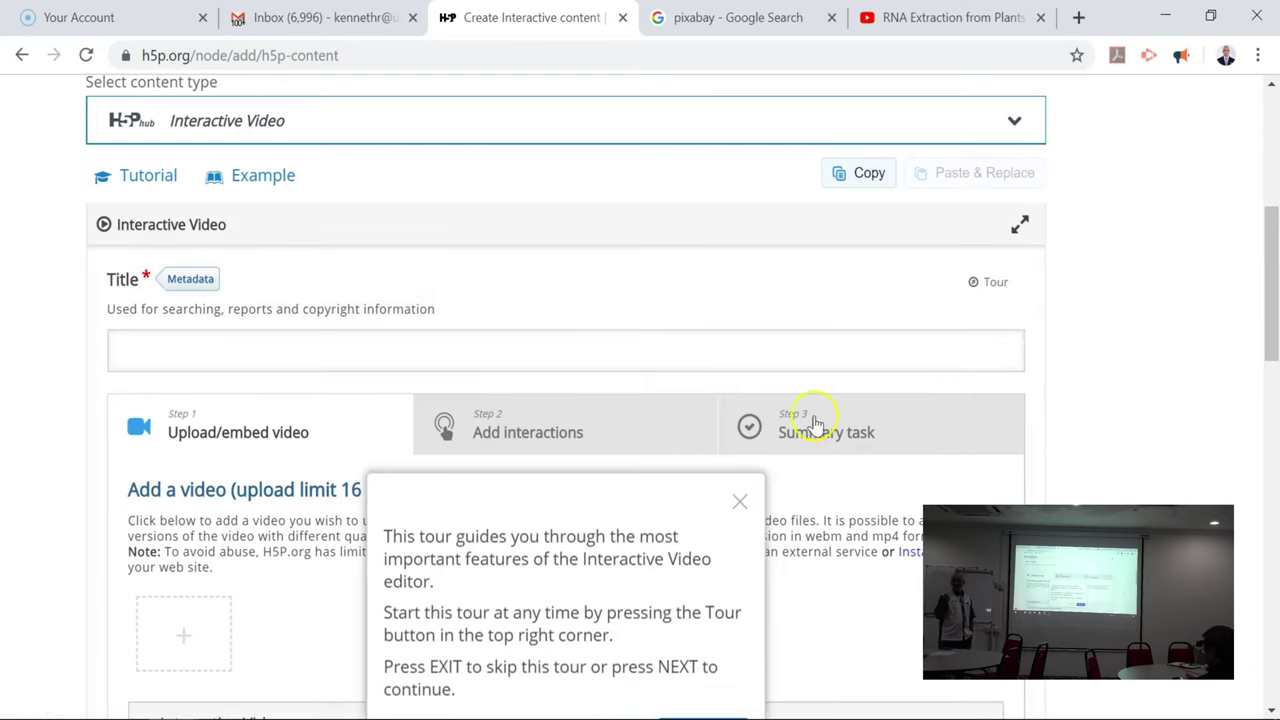
# Dismiss the guided tour of the Interactive Video editor and title the content "RNA Extraction"
pyautogui.scroll(-1, 1137, 491)
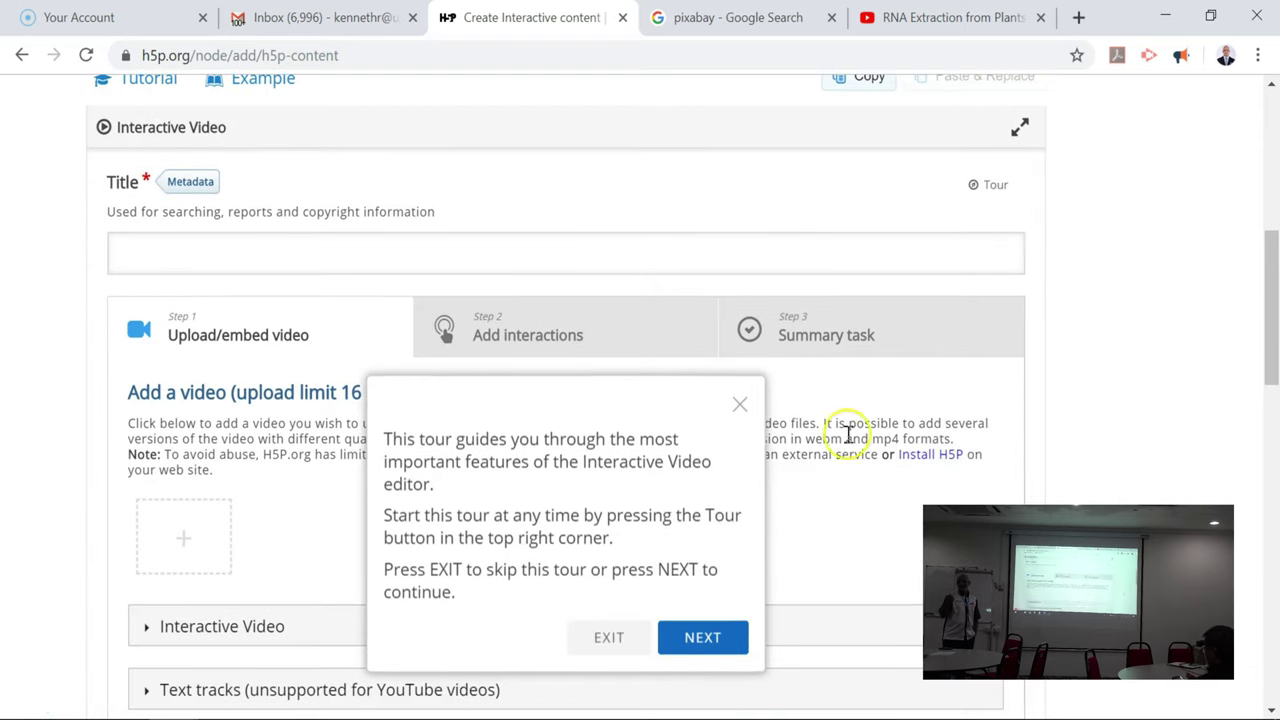
pyautogui.click(740, 408)
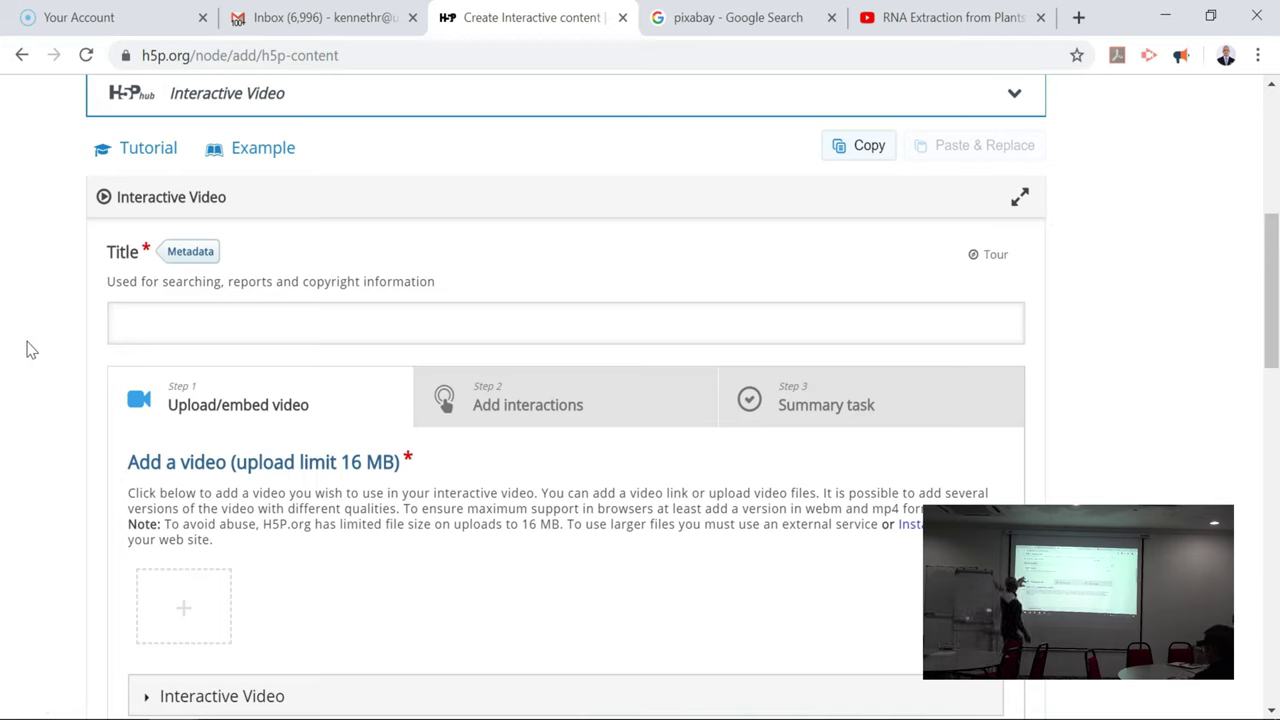
pyautogui.click(231, 344)
pyautogui.click(237, 327)
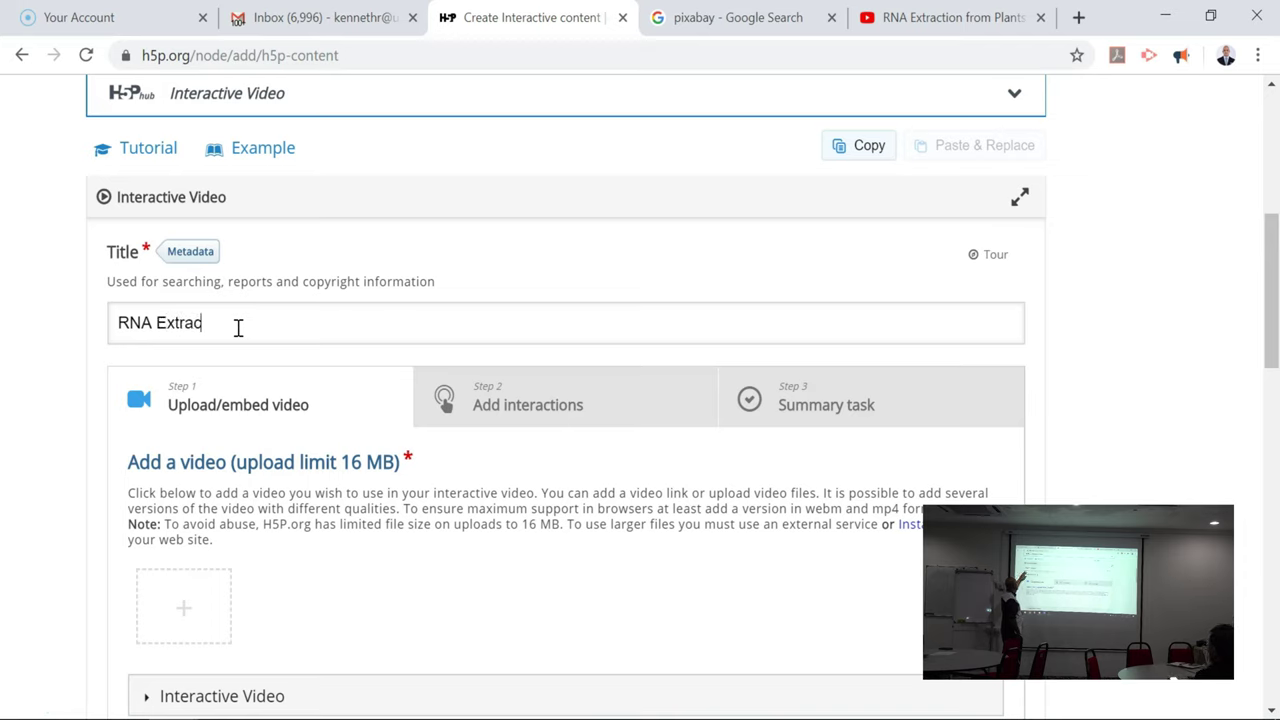
pyautogui.write('n')
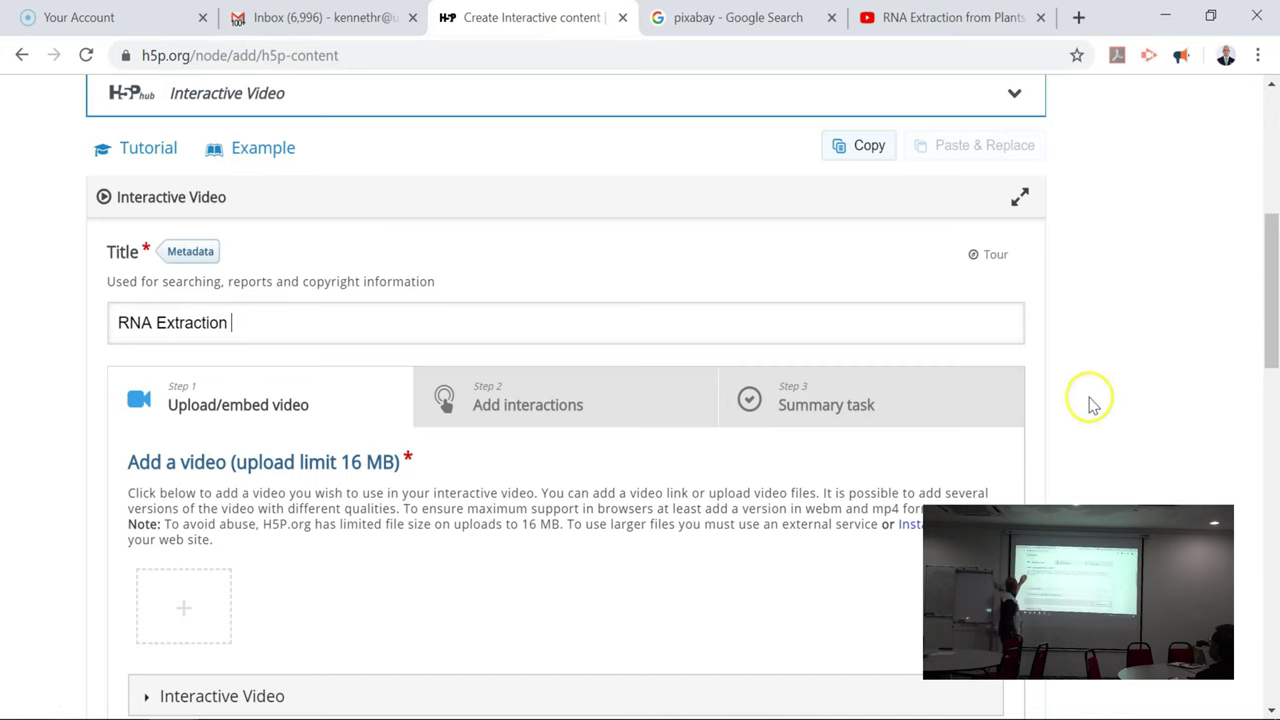
# Start adding a video, and switch to YouTube to copy the share link of the "RNA Extraction from Plants" video
pyautogui.scroll(-2, 1122, 418)
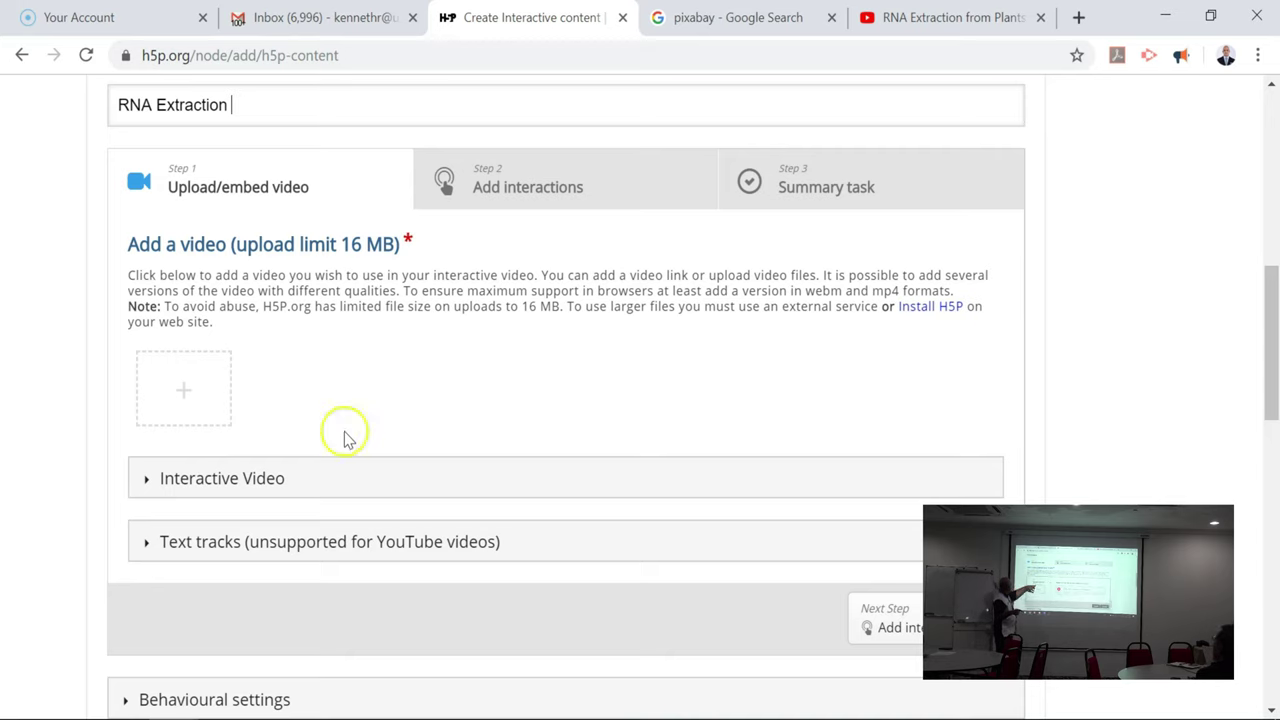
pyautogui.click(195, 370)
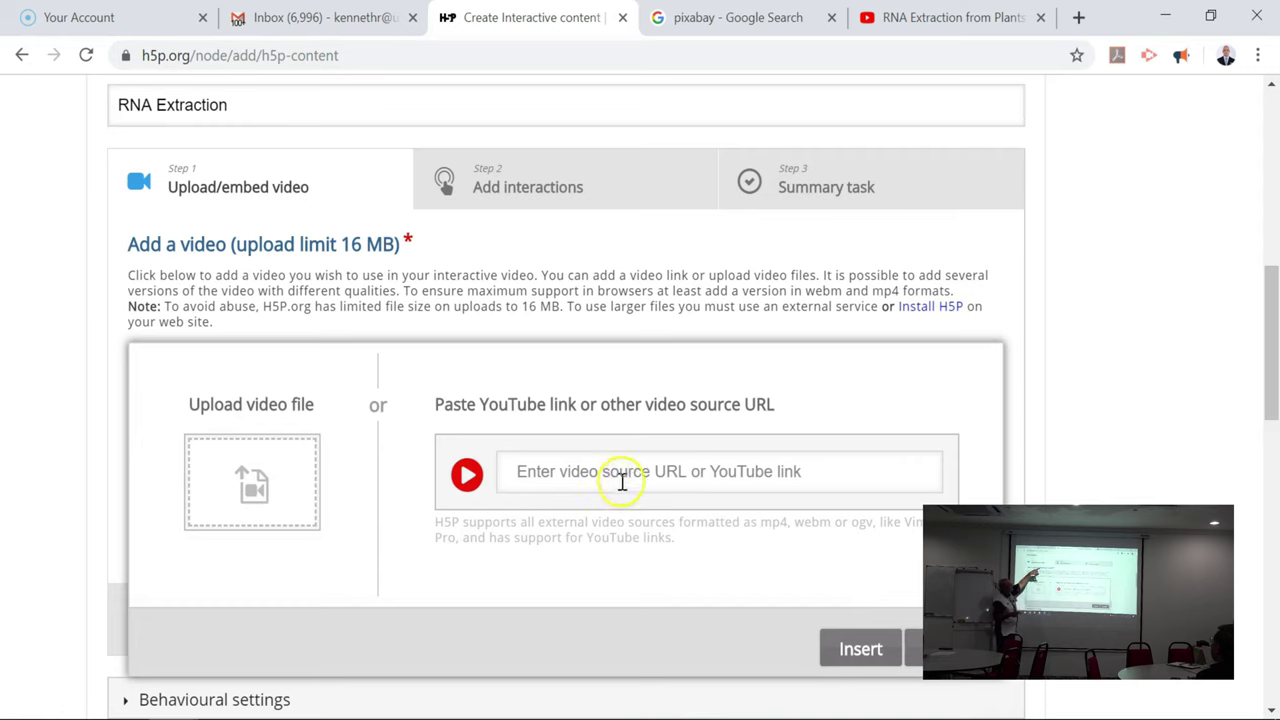
pyautogui.click(925, 17)
pyautogui.scroll(-3, 1140, 403)
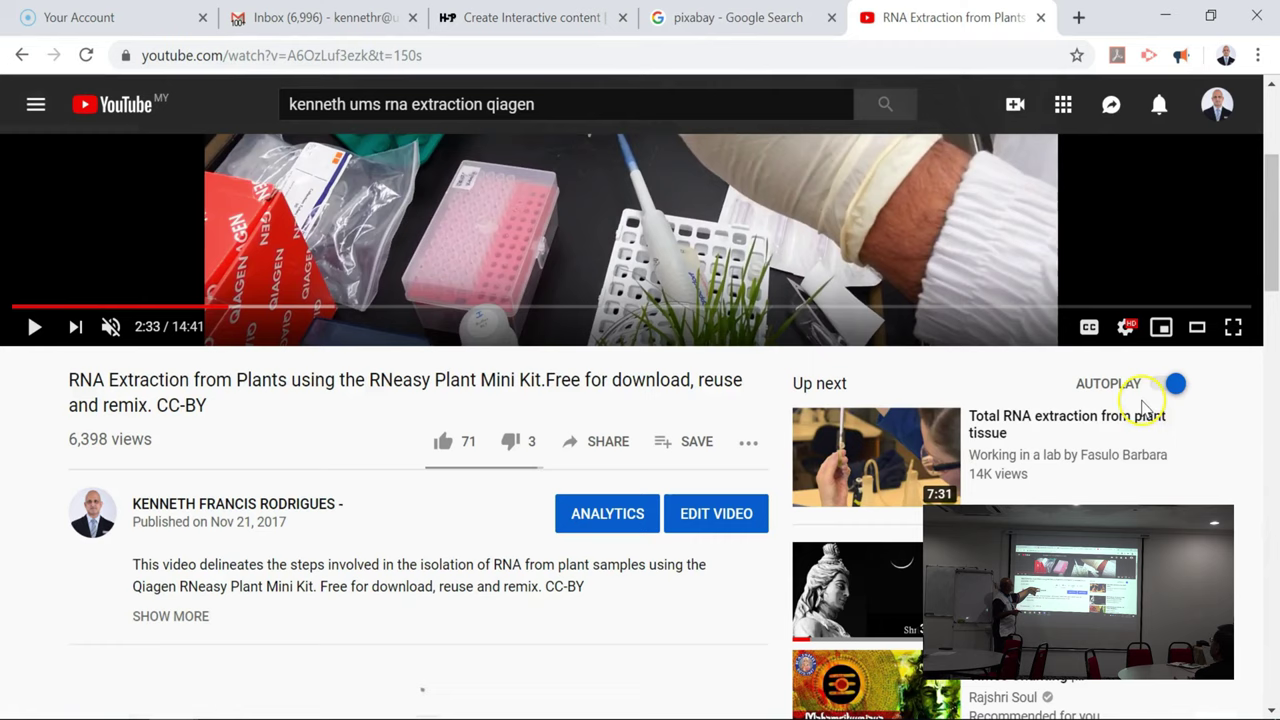
pyautogui.click(590, 437)
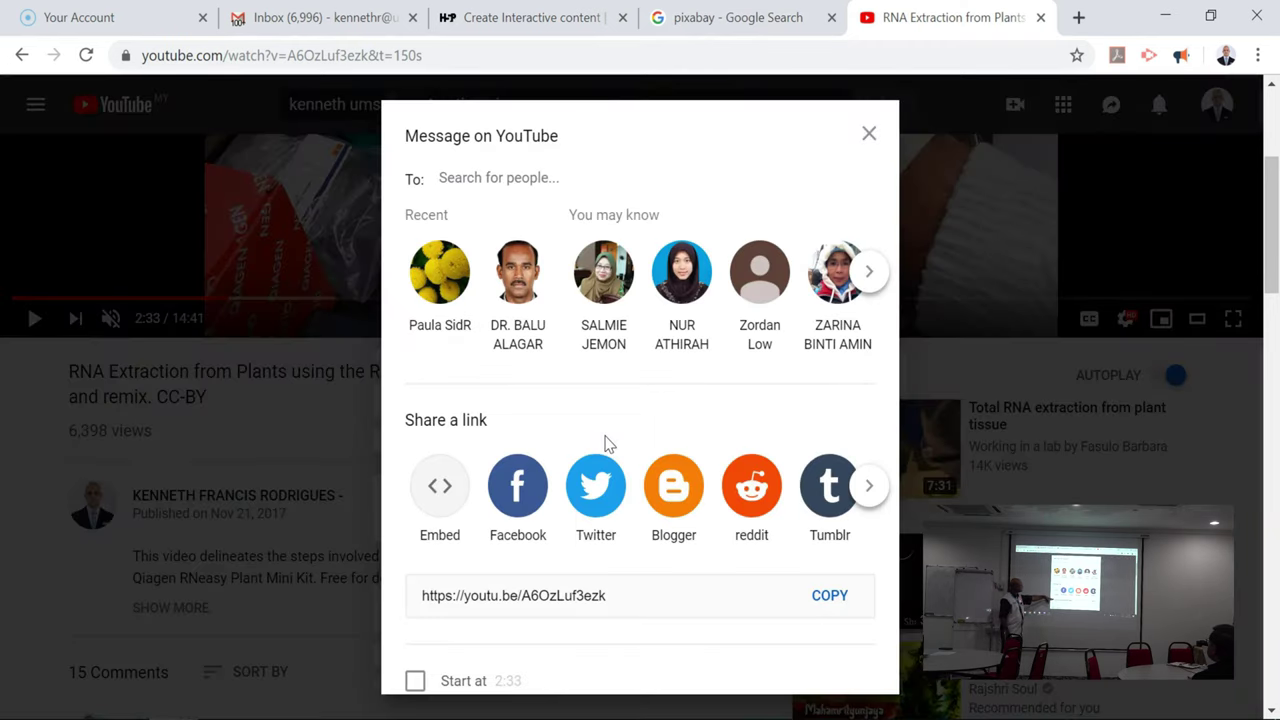
pyautogui.click(828, 601)
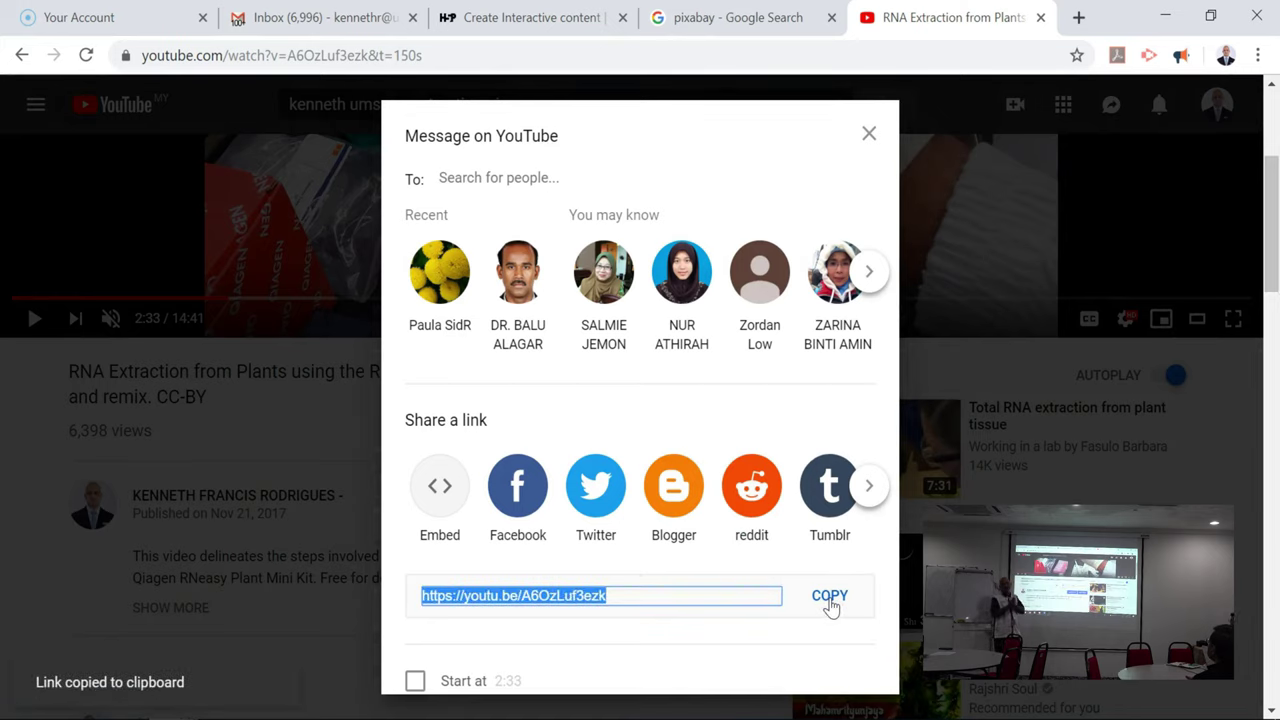
pyautogui.press('Escape')
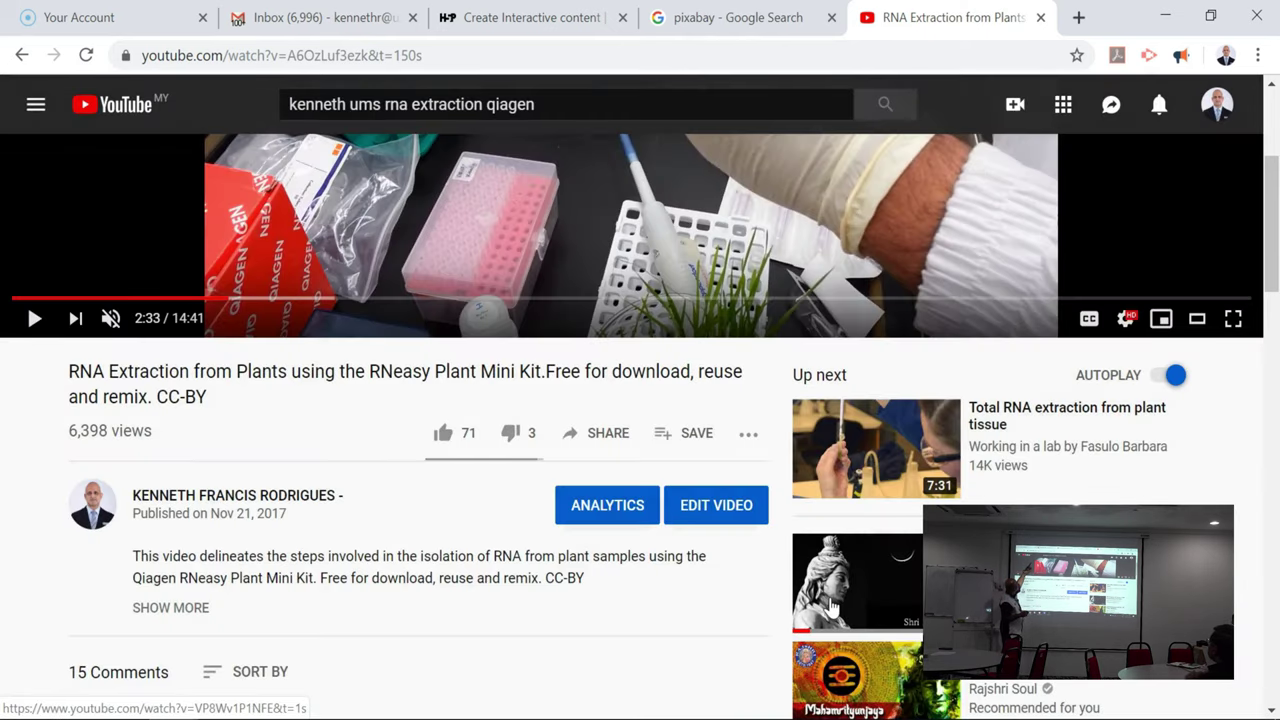
pyautogui.click(535, 19)
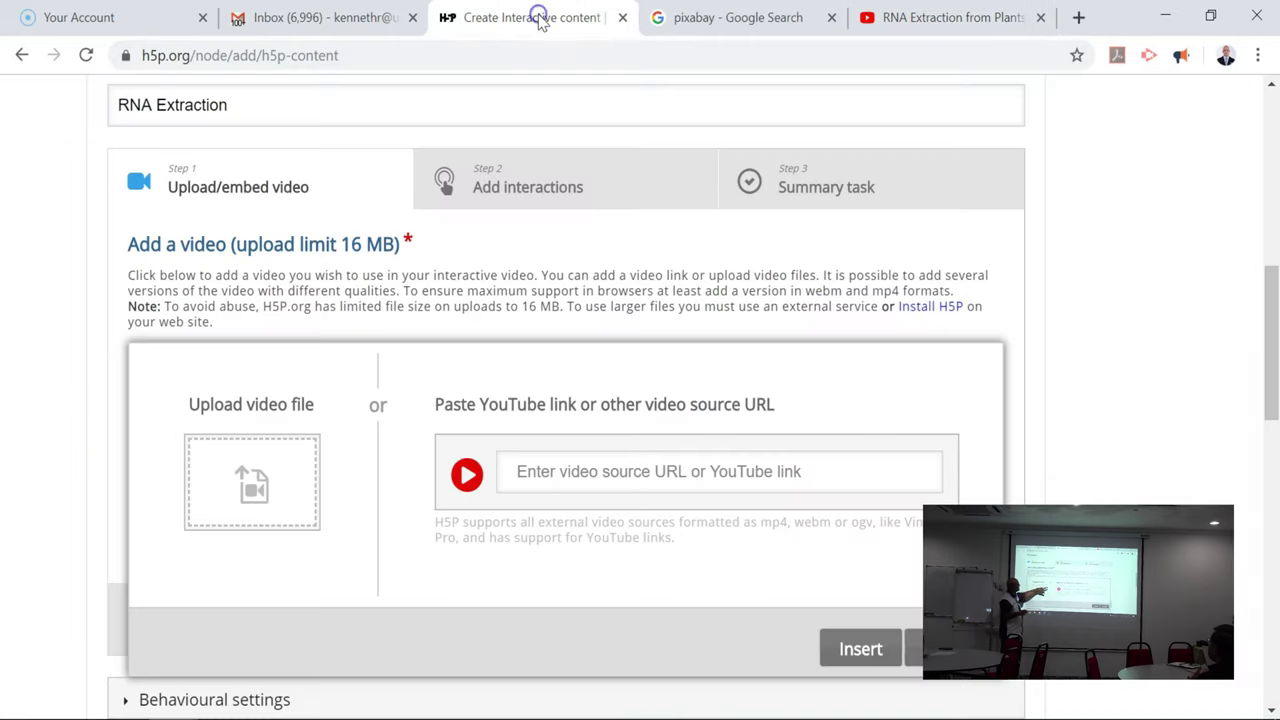
pyautogui.click(667, 466)
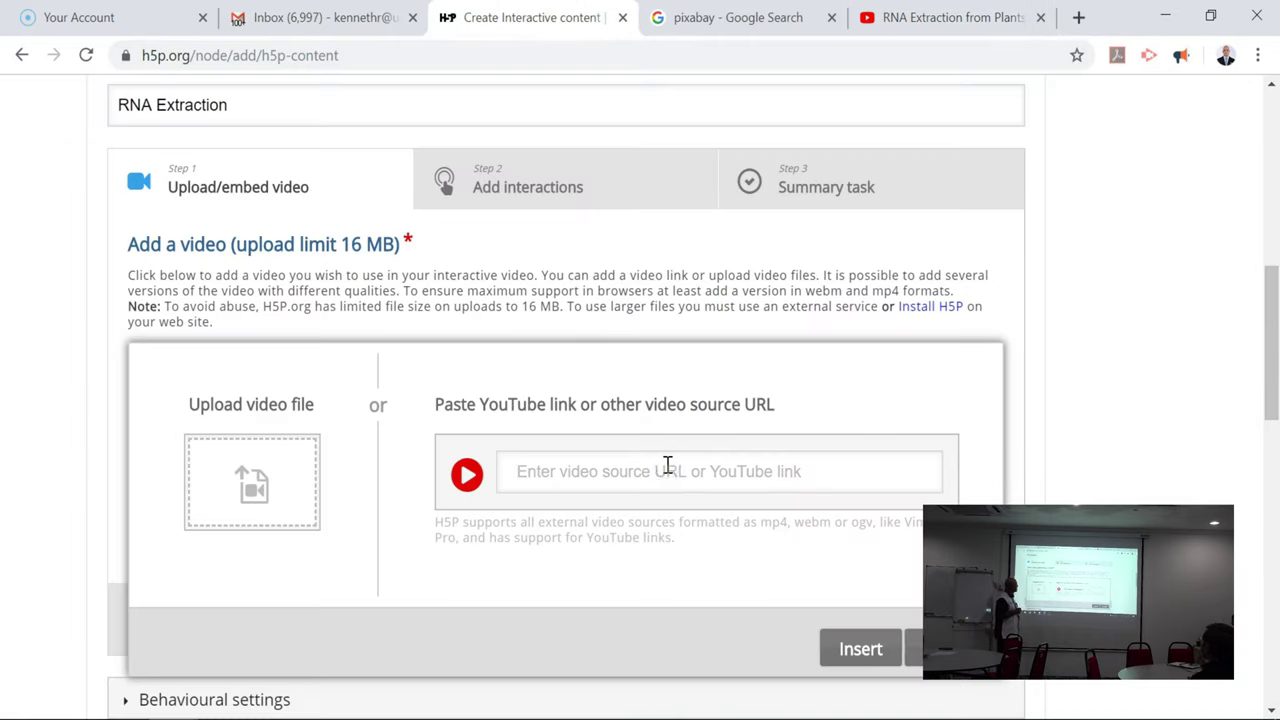
pyautogui.hotkey('ctrl', 'v')
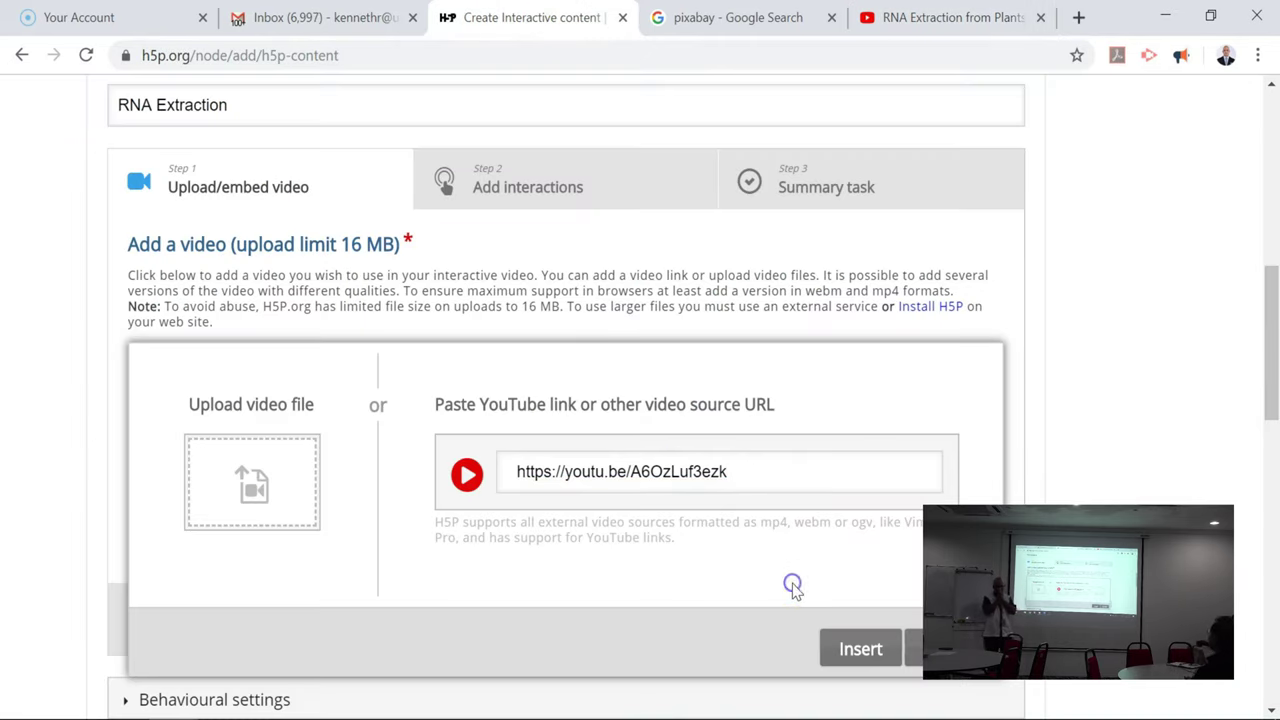
pyautogui.click(860, 648)
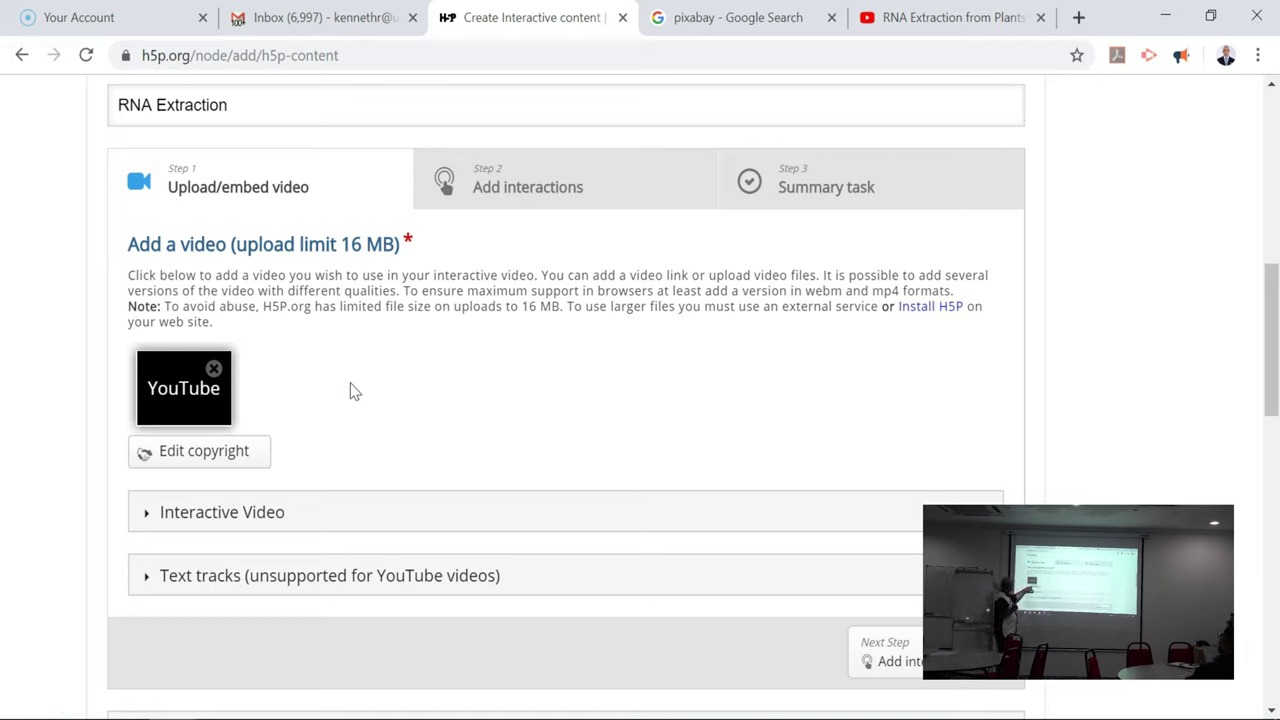
# Open the video's copyright details and enter the title "RNA Extraction", the author's name and the year 2019
pyautogui.click(240, 454)
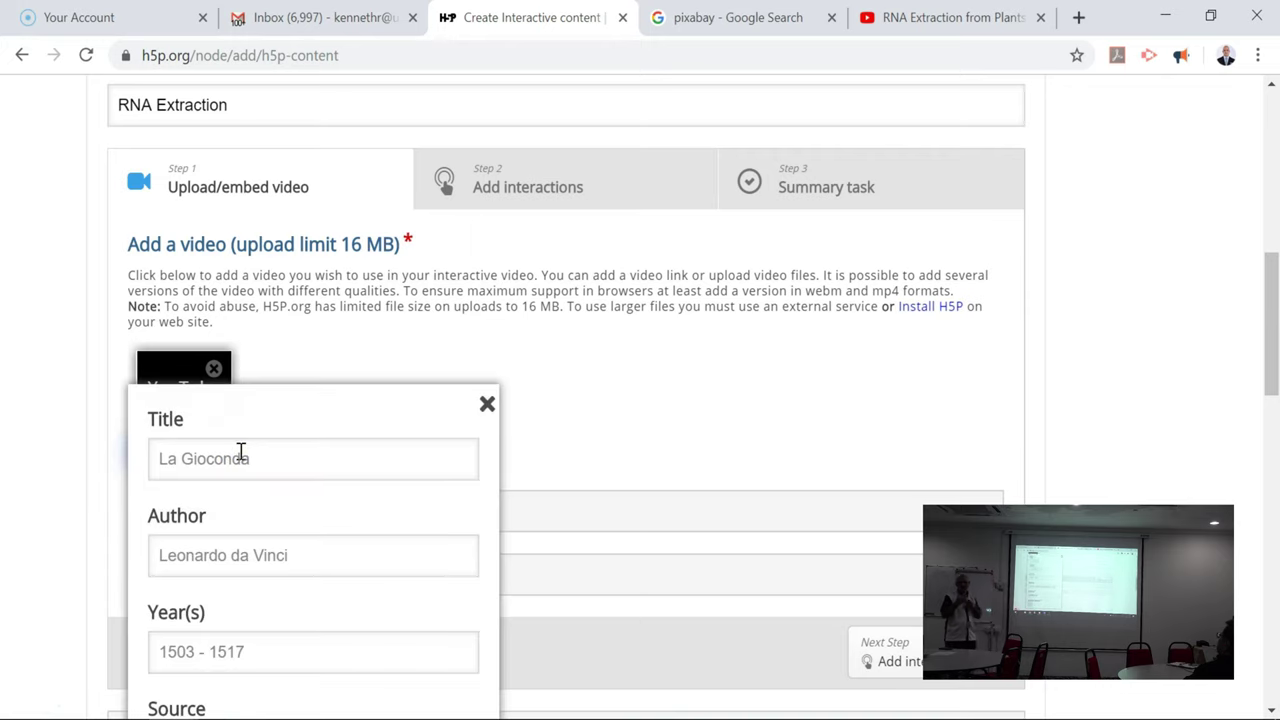
pyautogui.scroll(-3, 534, 514)
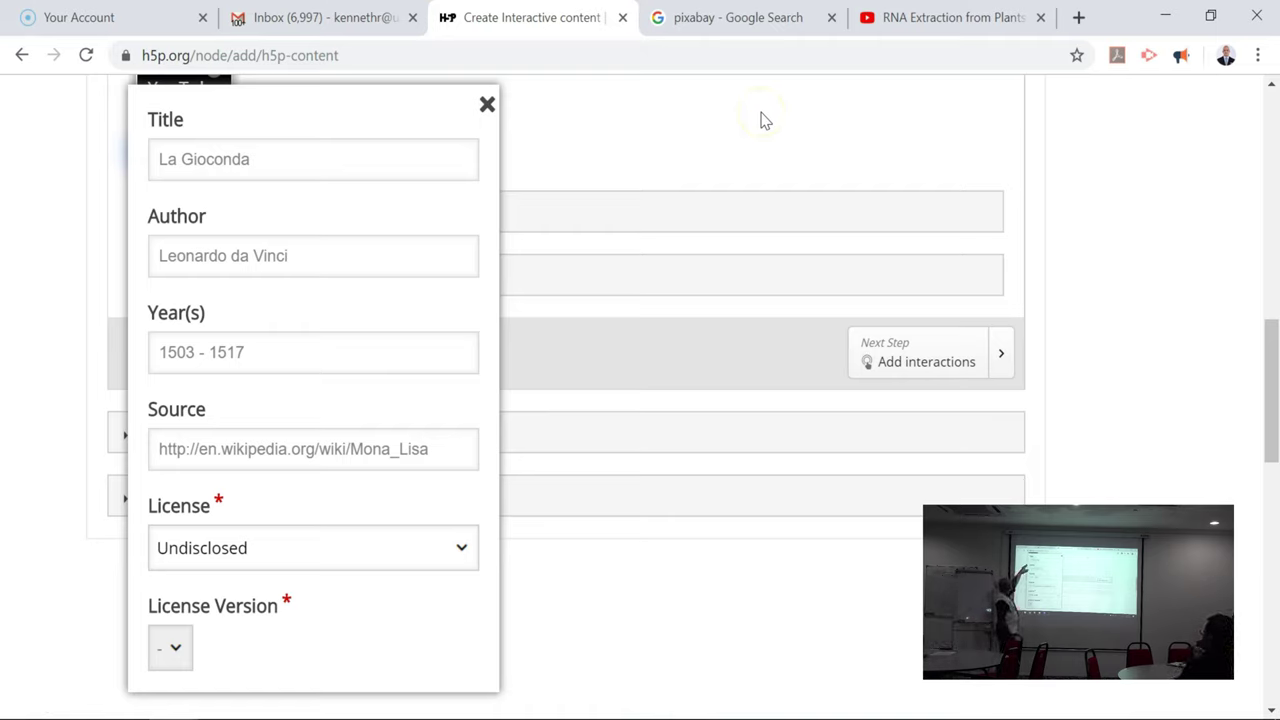
pyautogui.click(273, 151)
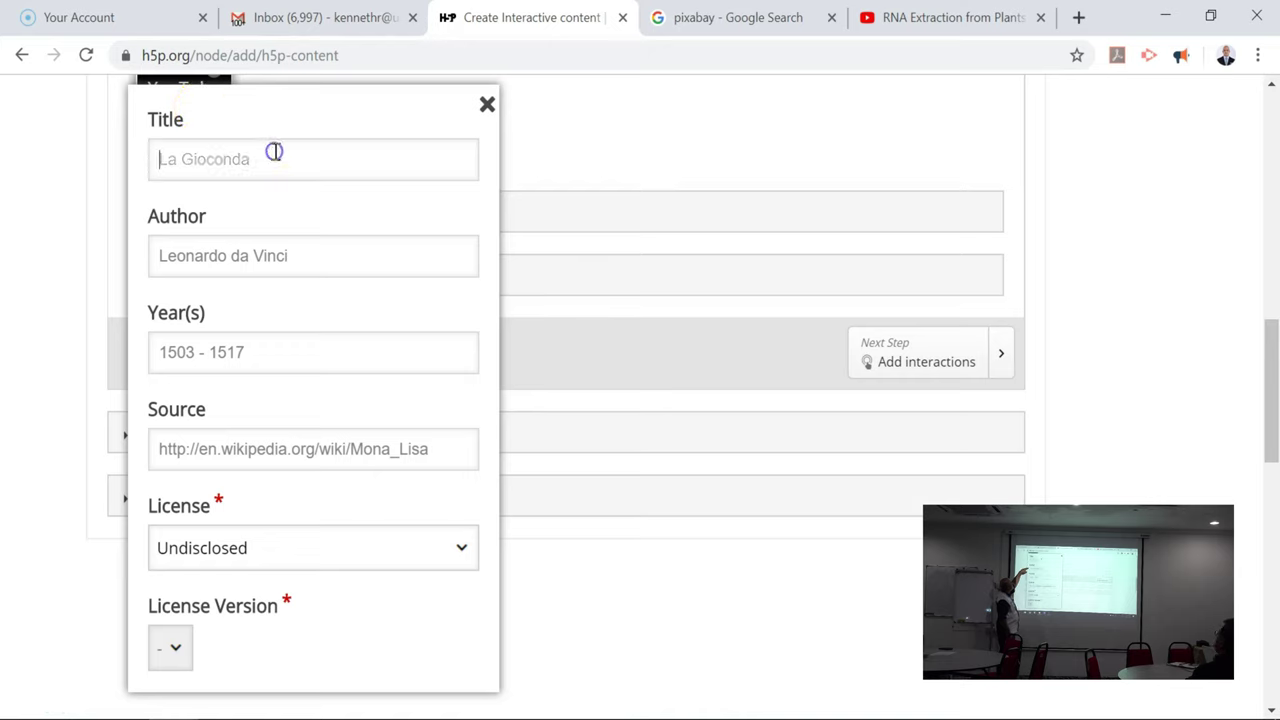
pyautogui.write('RNA Extracti')
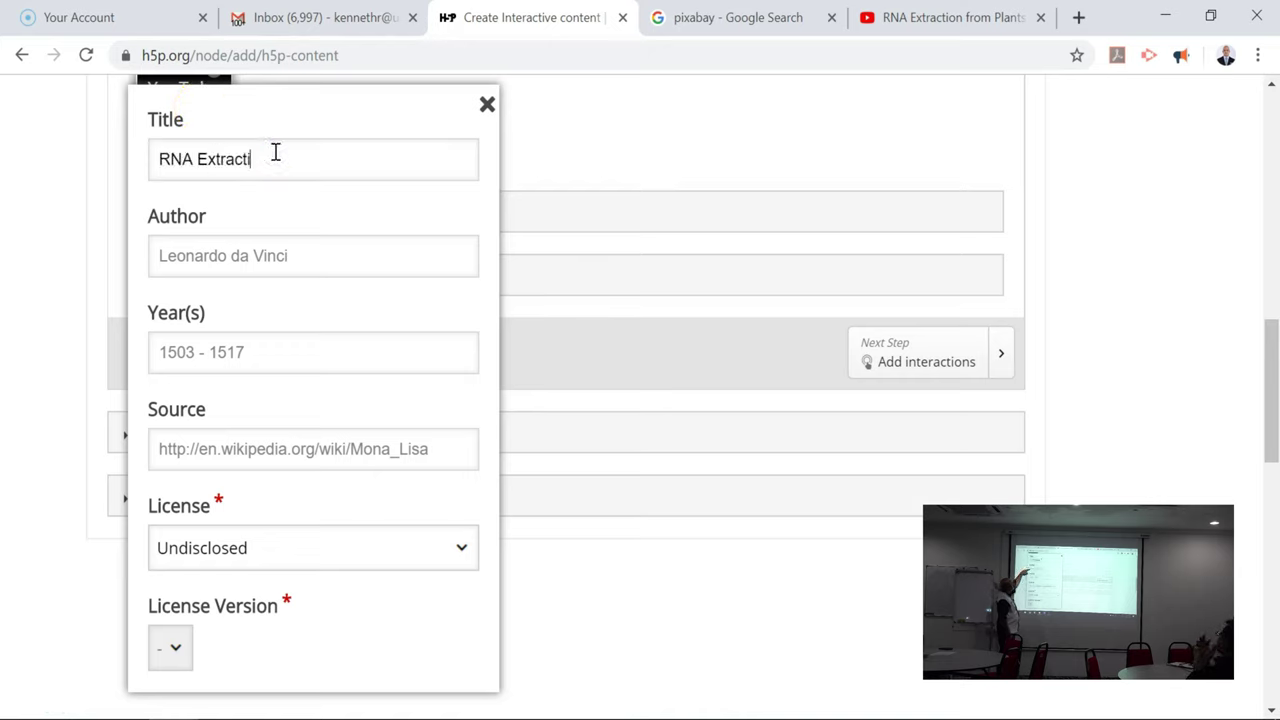
pyautogui.write('on')
pyautogui.click(303, 241)
pyautogui.write('Kenneth')
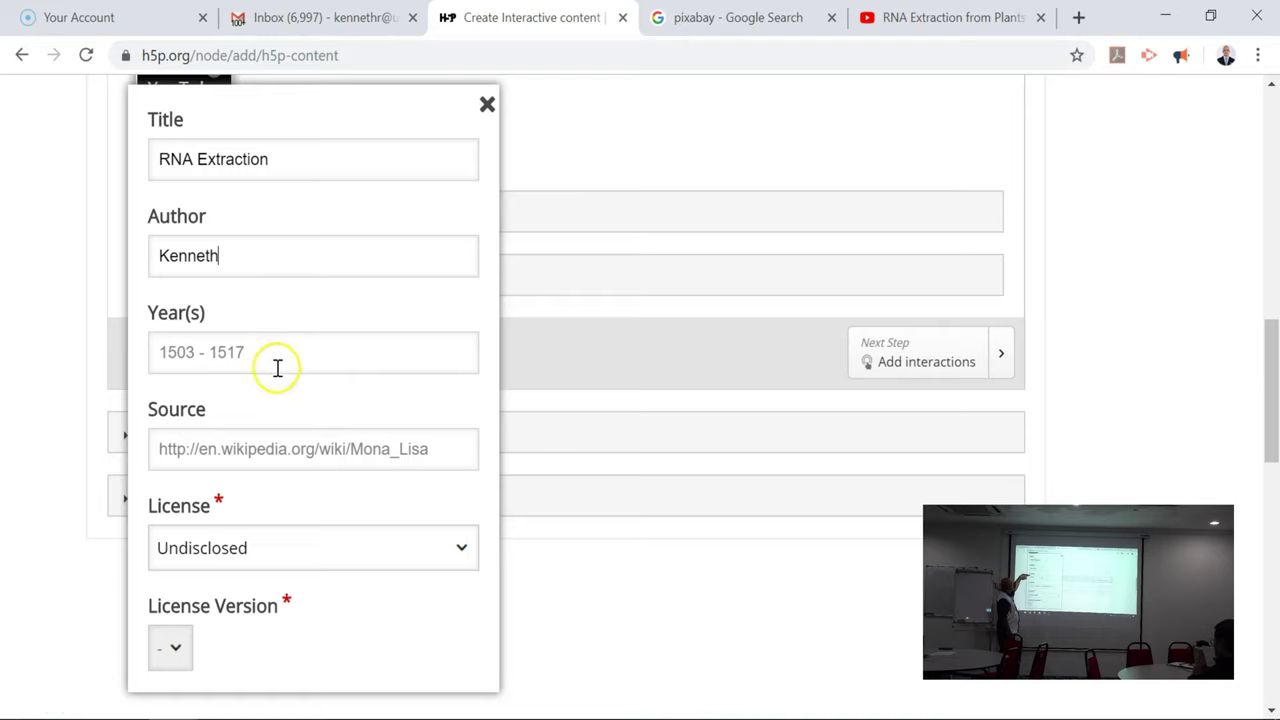
pyautogui.click(283, 357)
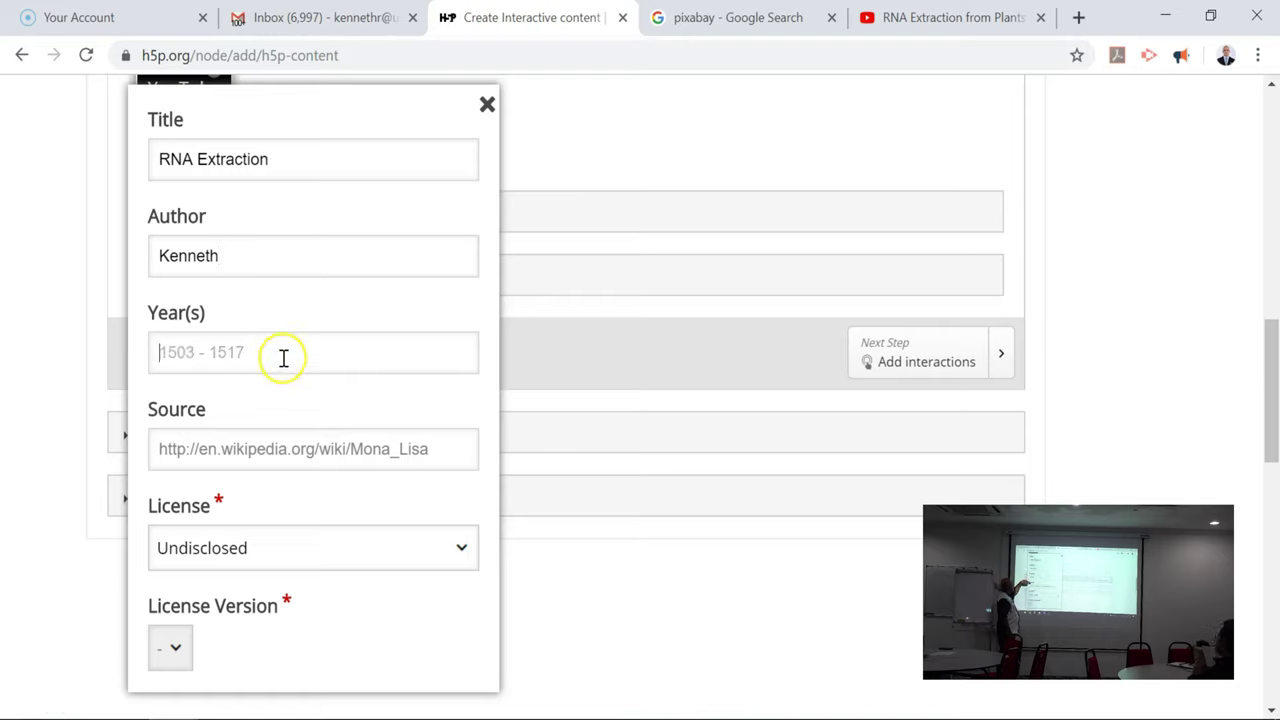
pyautogui.write('2019')
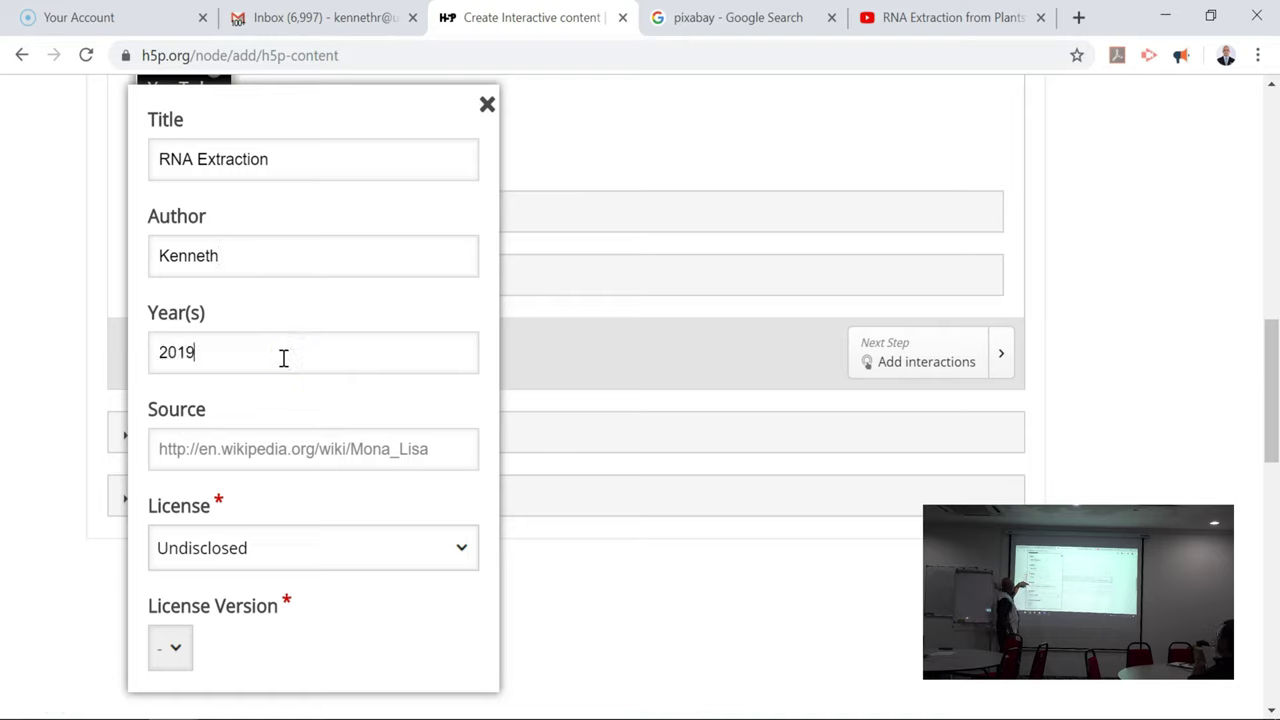
pyautogui.click(445, 449)
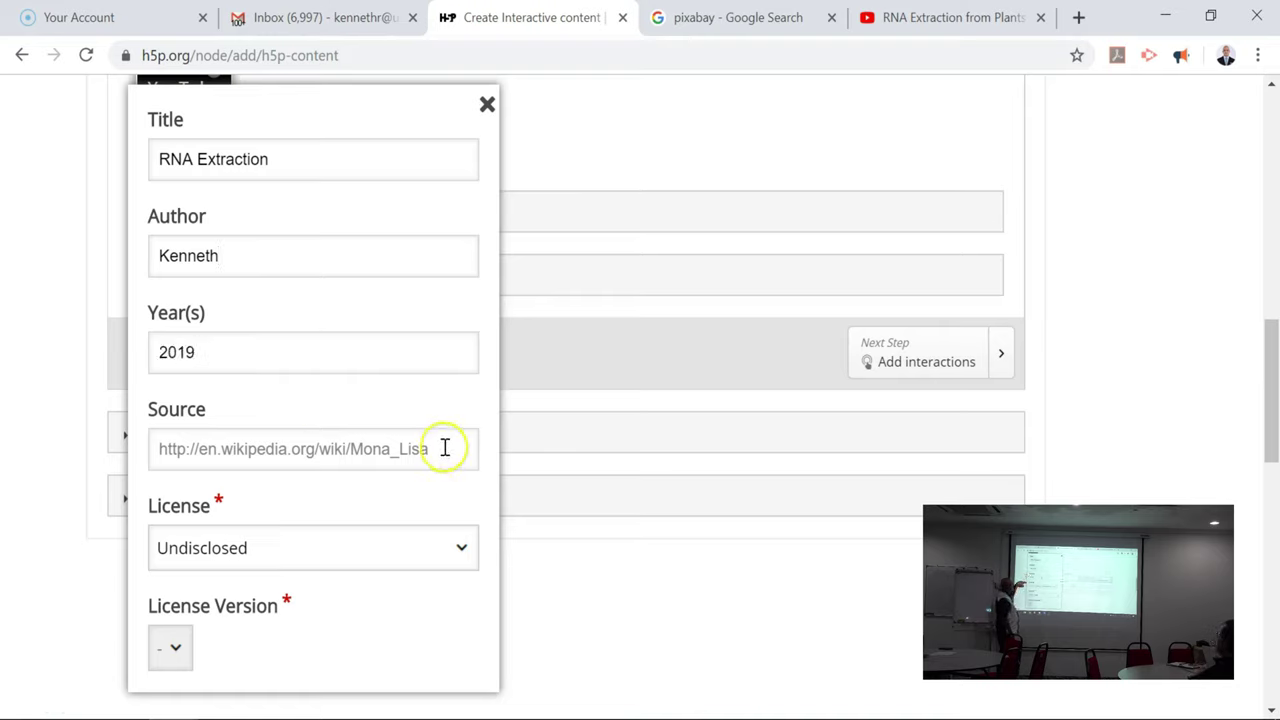
pyautogui.rightClick(445, 449)
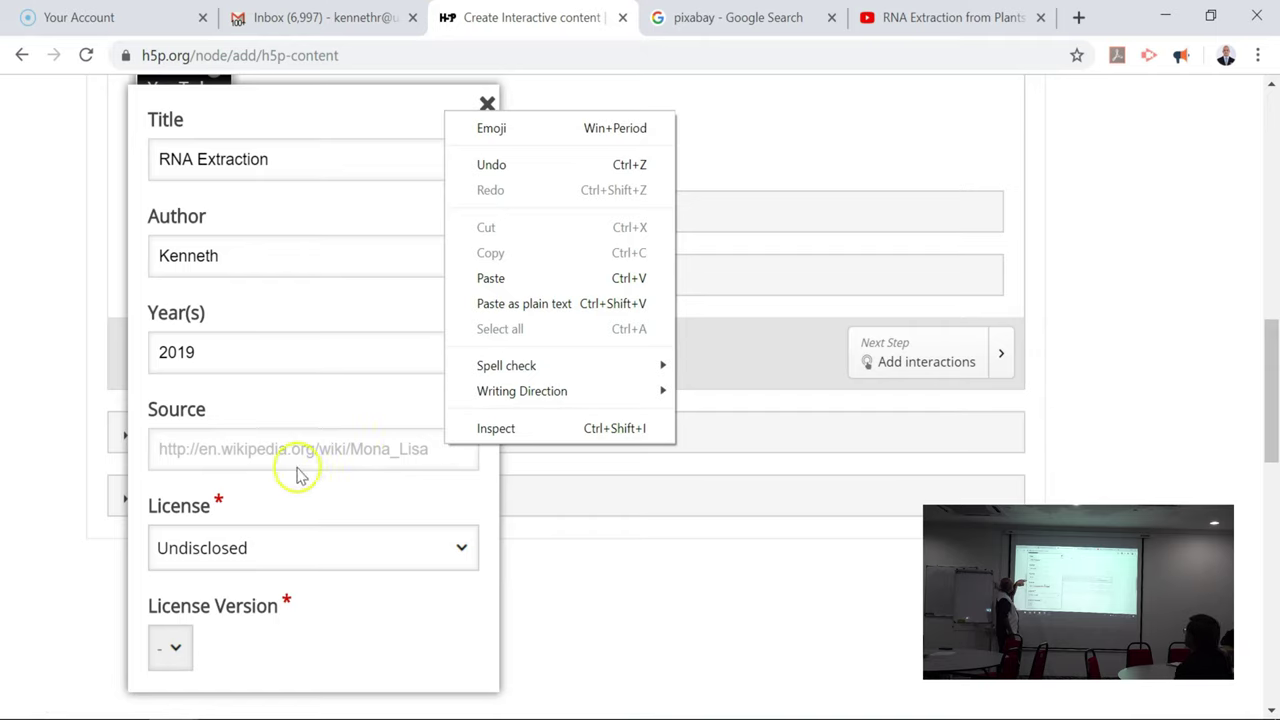
pyautogui.click(317, 436)
pyautogui.hotkey('ctrl', 'v')
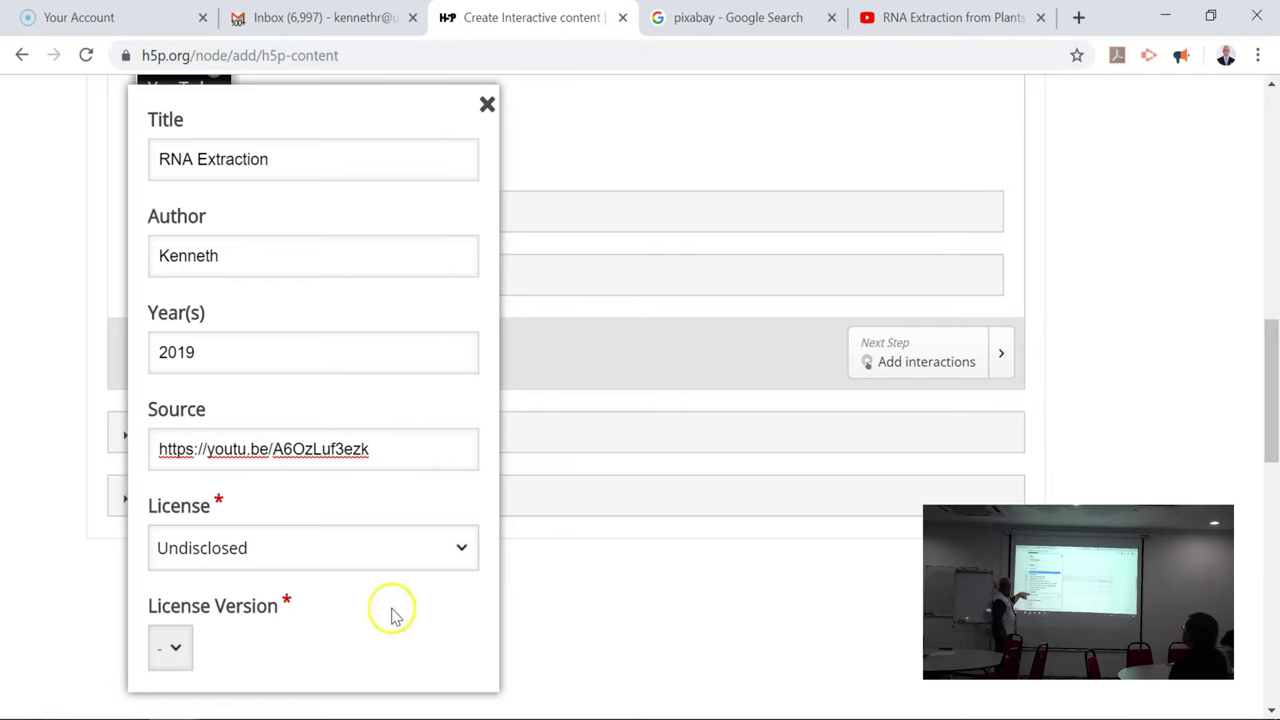
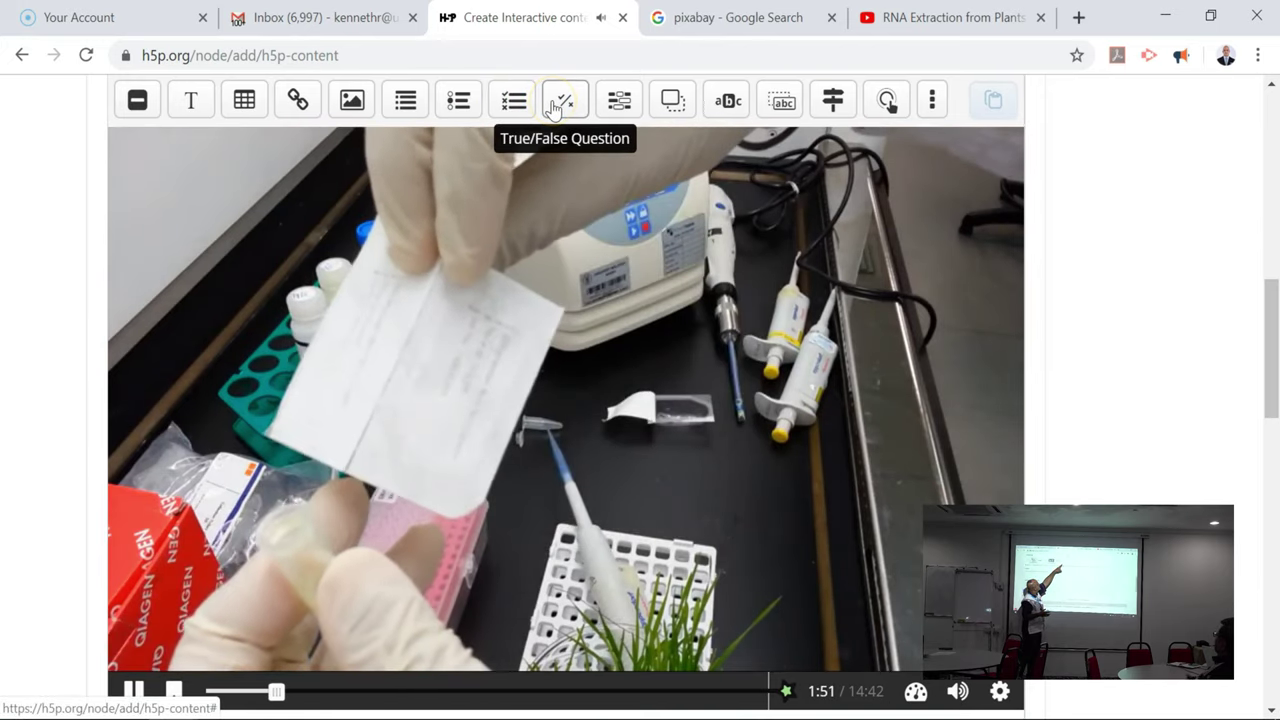
# Add a True/False Question at 1:51 of the video and display it as a poster
pyautogui.click(554, 104)
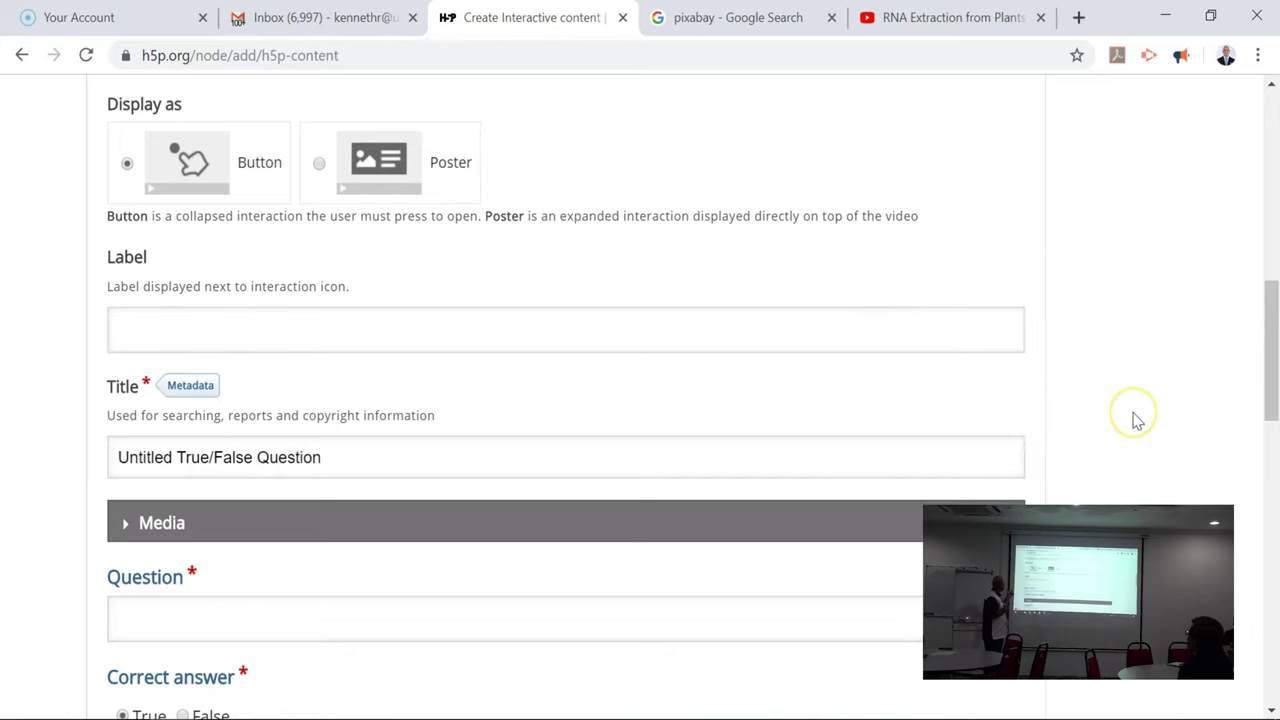
pyautogui.scroll(-1, 1136, 420)
pyautogui.scroll(2, 1136, 420)
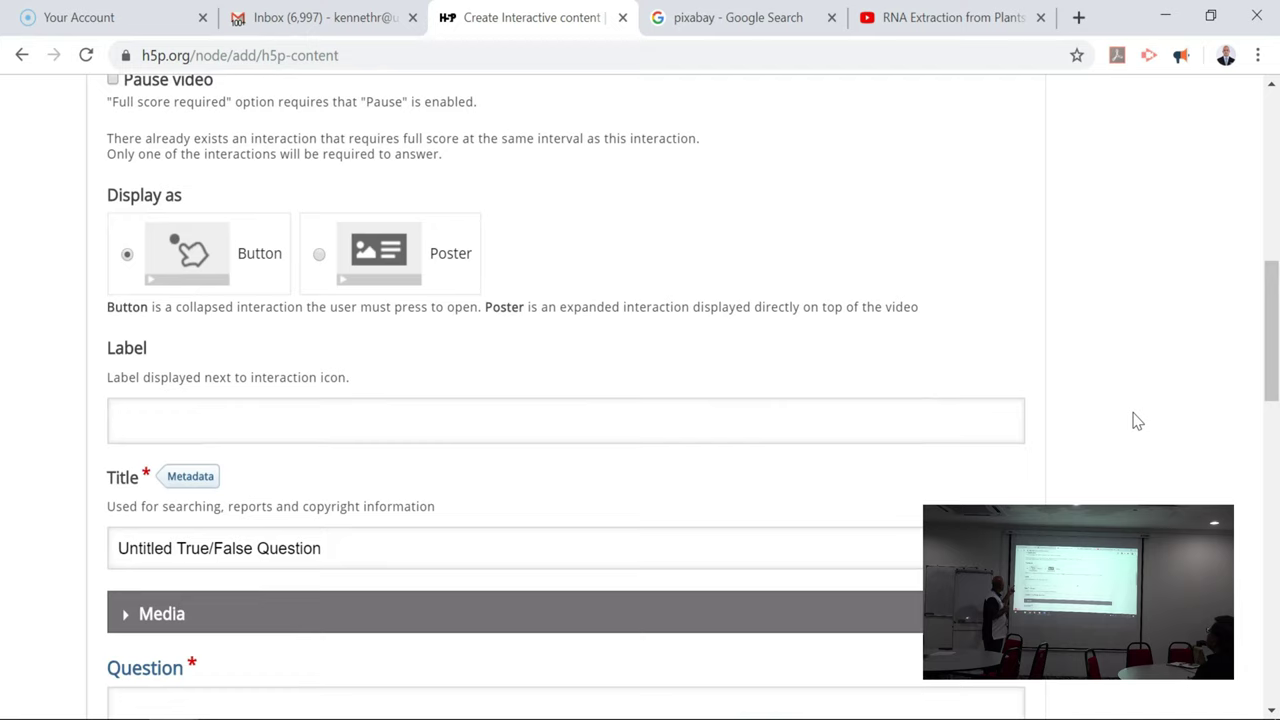
pyautogui.click(661, 440)
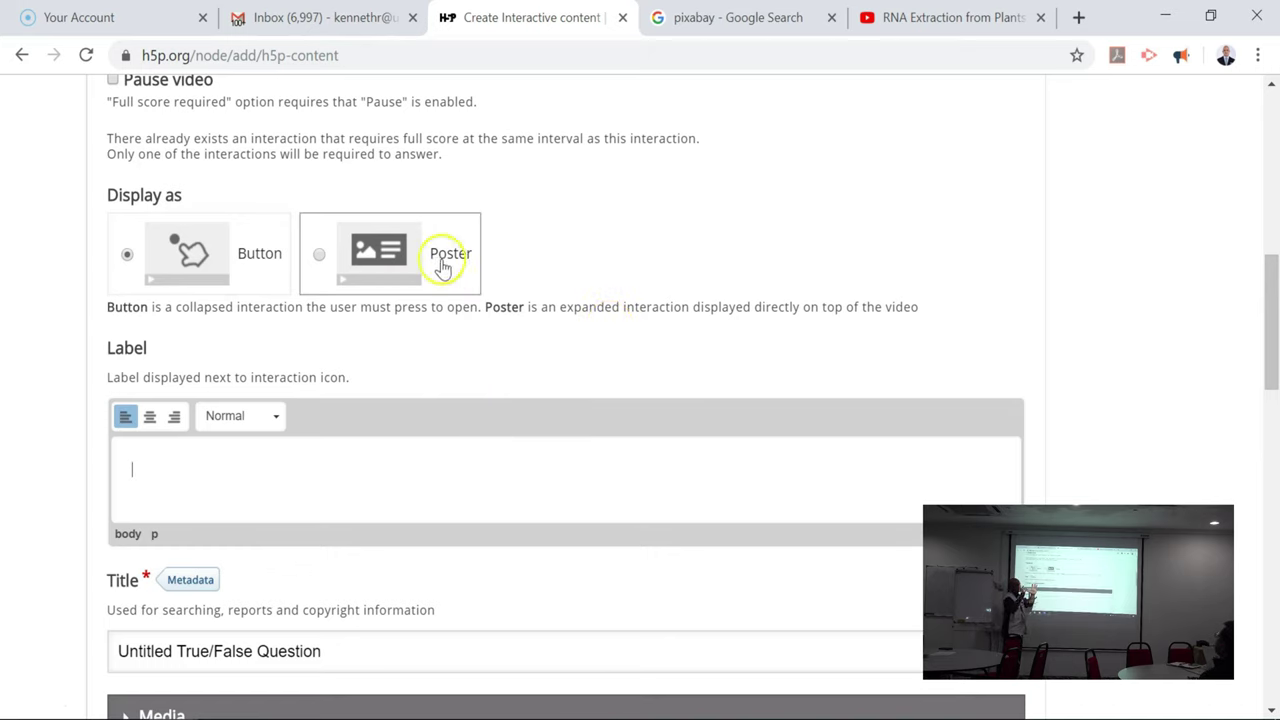
pyautogui.click(333, 250)
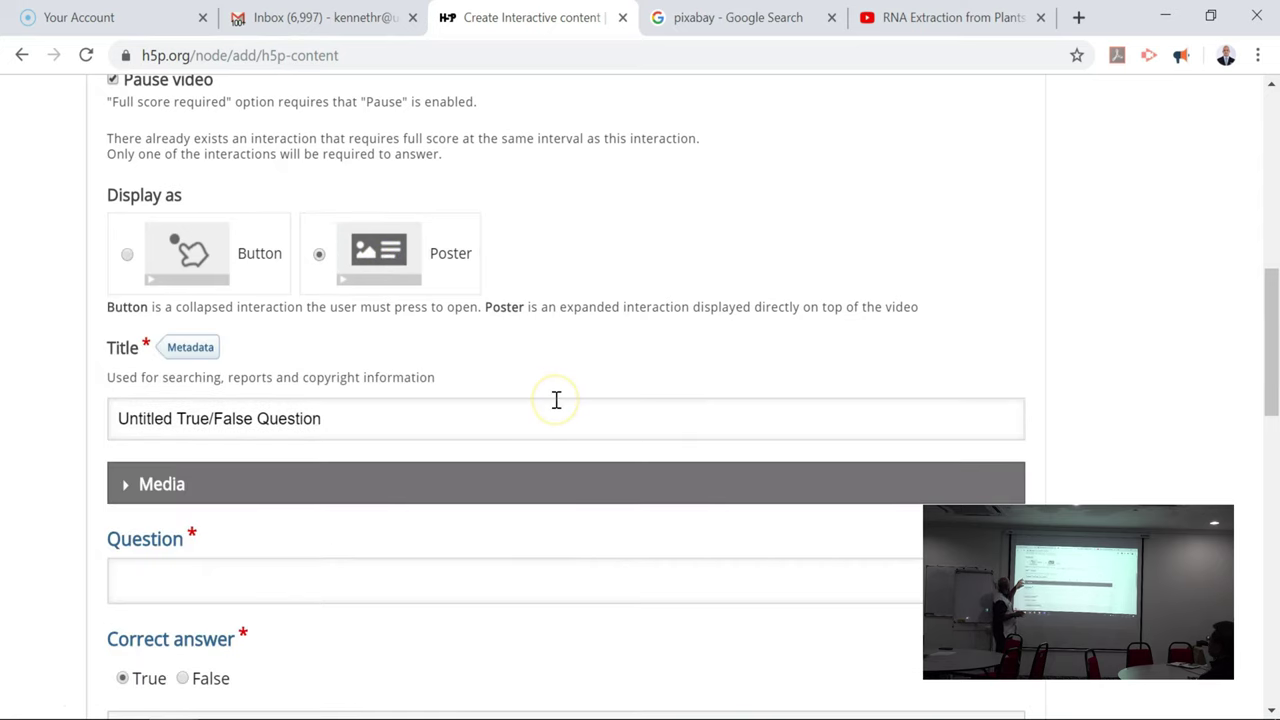
# Enter "The 1st step in RNA extraction is lysis." as the question text, correcting the spelling and capitalization of the last word
pyautogui.scroll(-2, 556, 400)
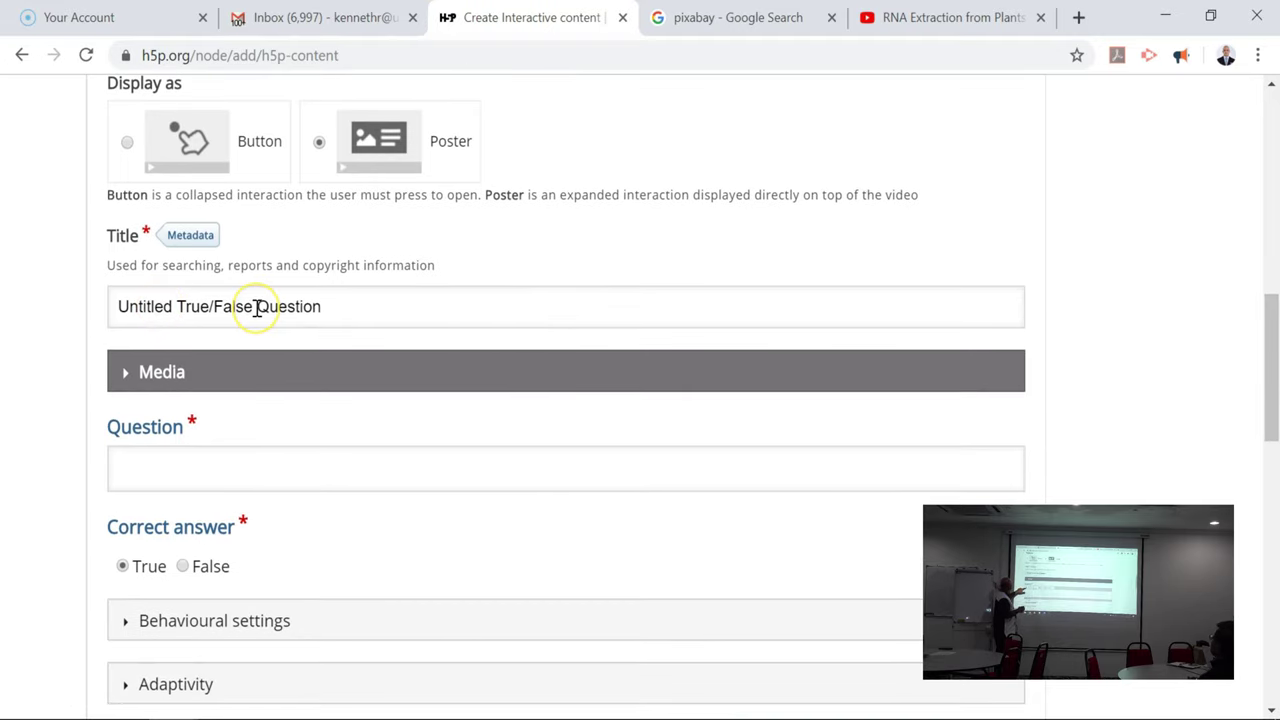
pyautogui.click(203, 469)
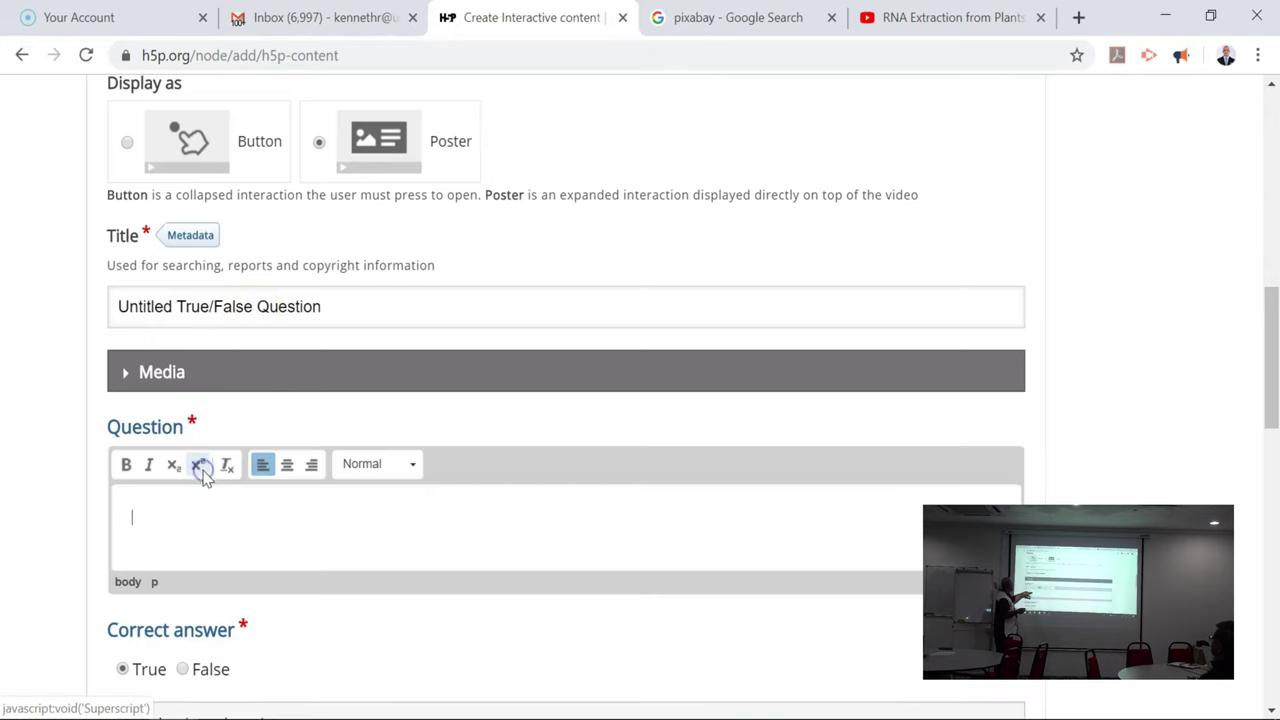
pyautogui.write('The 1st ste')
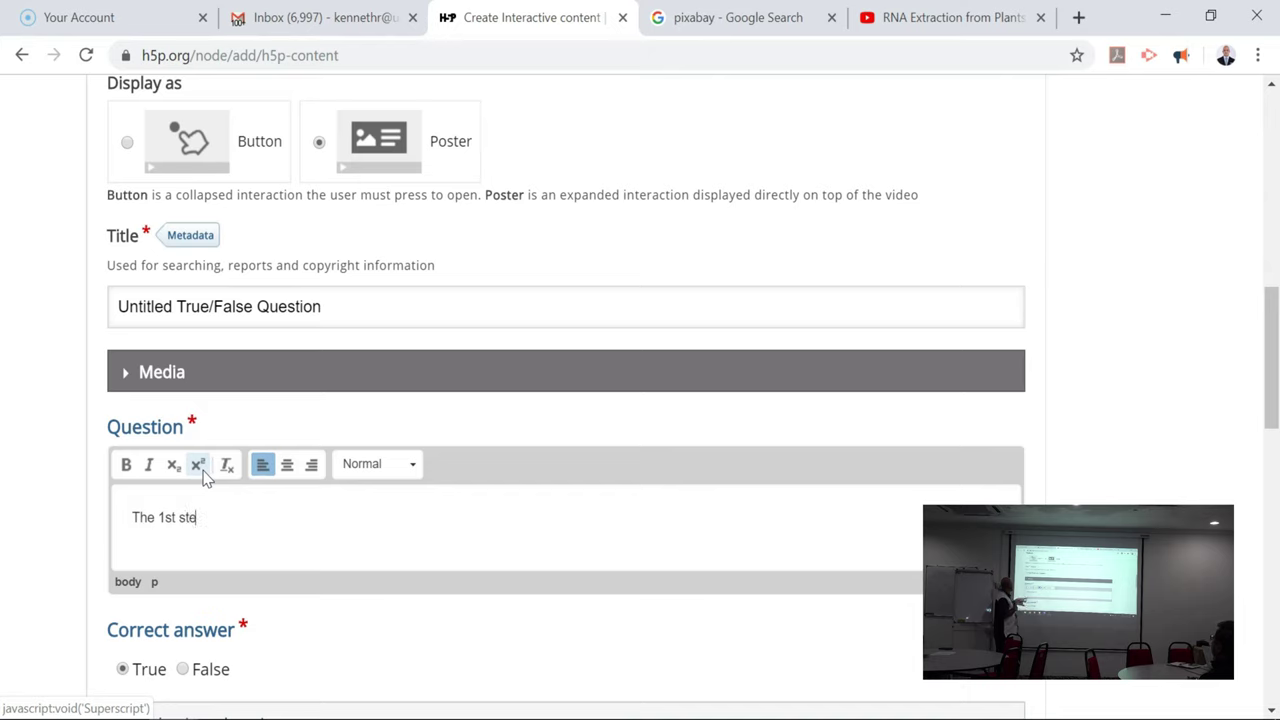
pyautogui.write('p in RNA')
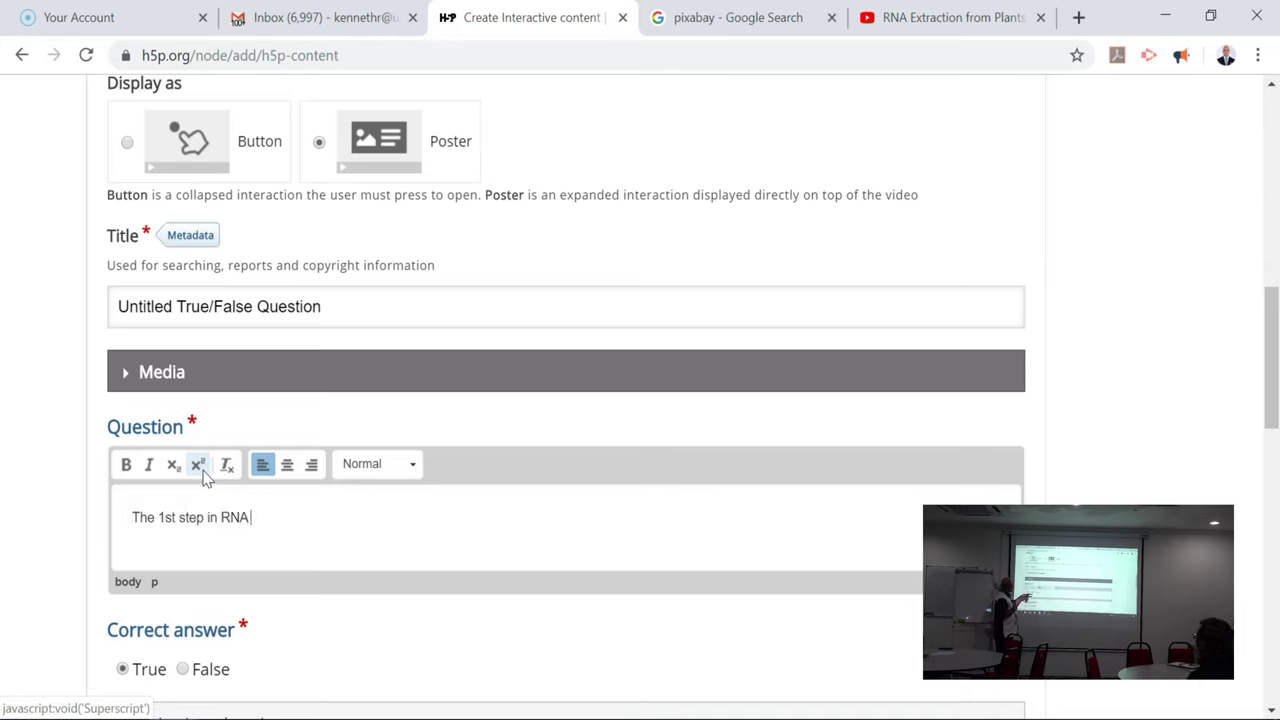
pyautogui.write(' extraction is')
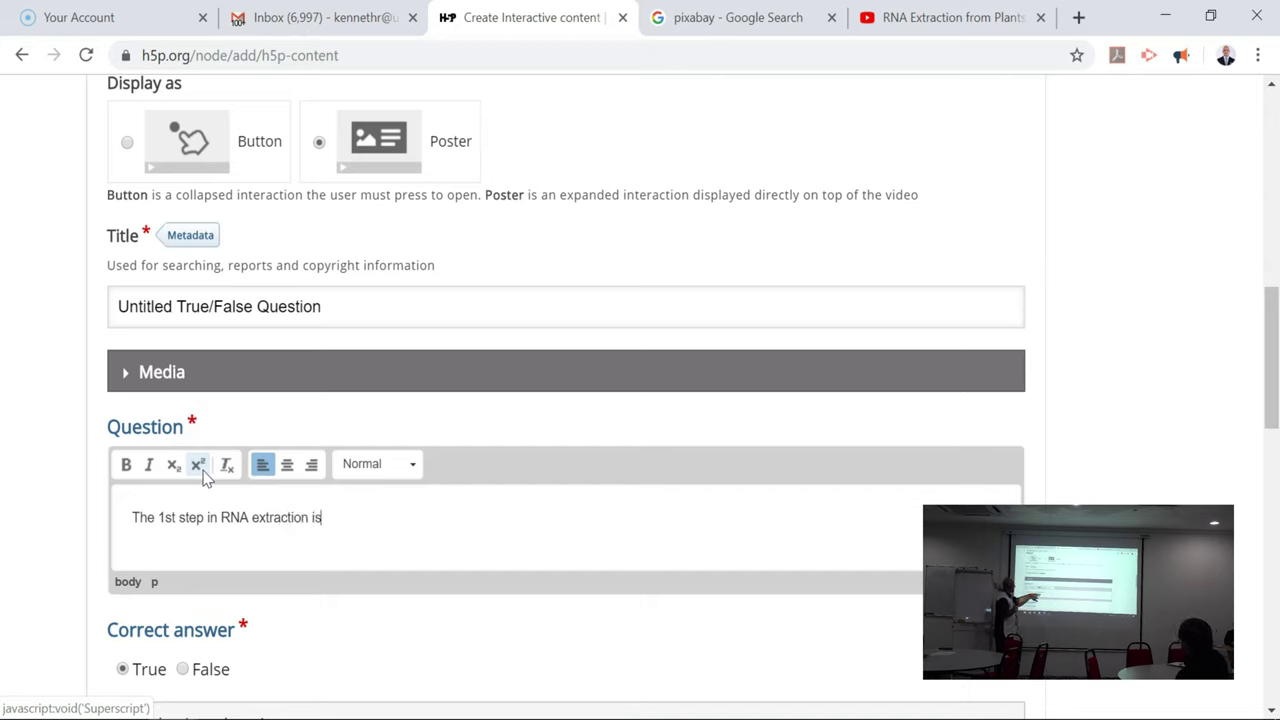
pyautogui.write(' LYSYS')
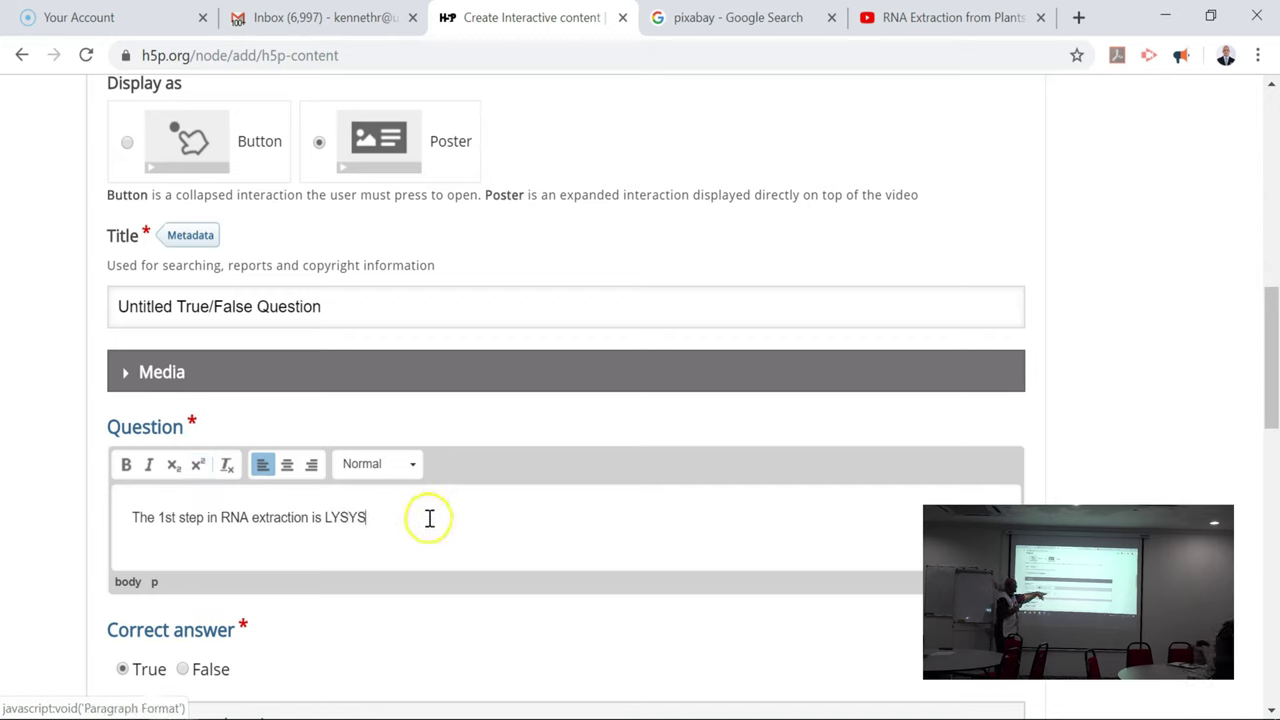
pyautogui.click(360, 518)
pyautogui.doubleClick(330, 518)
pyautogui.press('BackSpace')
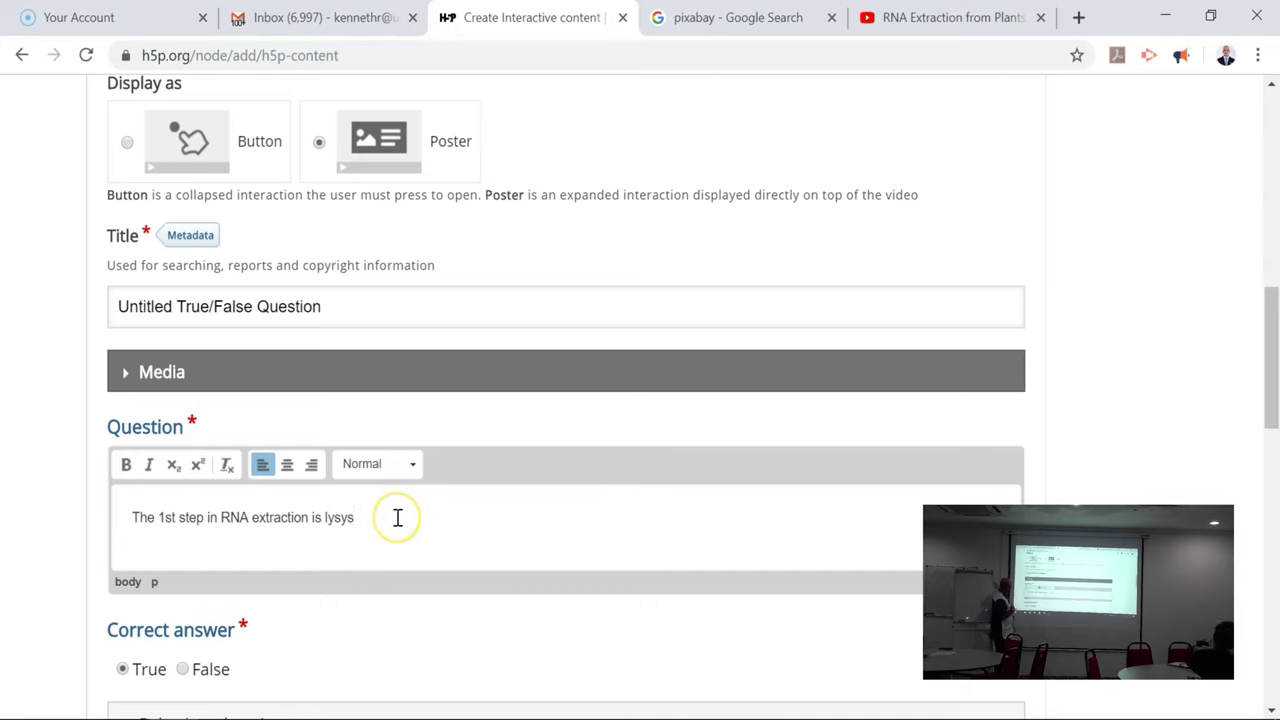
pyautogui.click(459, 540)
pyautogui.write('.')
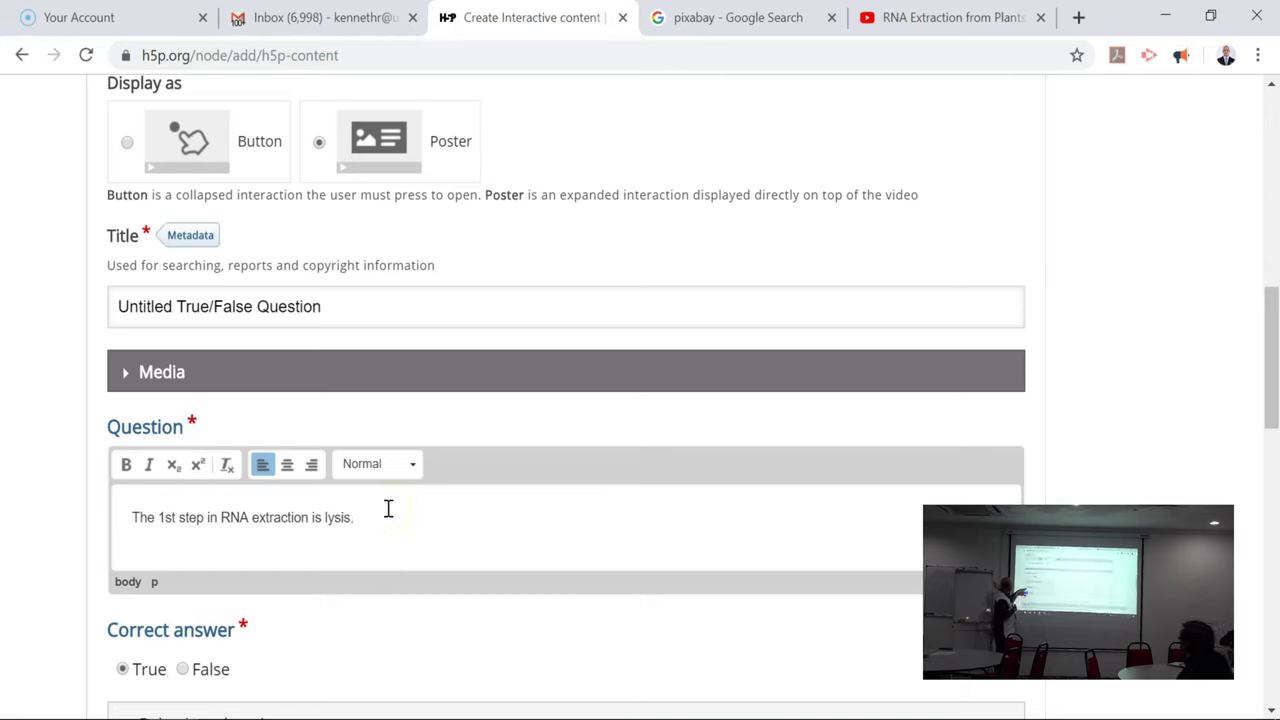
# Review the rest of the True/False question form around the question text and correct answer
pyautogui.scroll(-3, 406, 646)
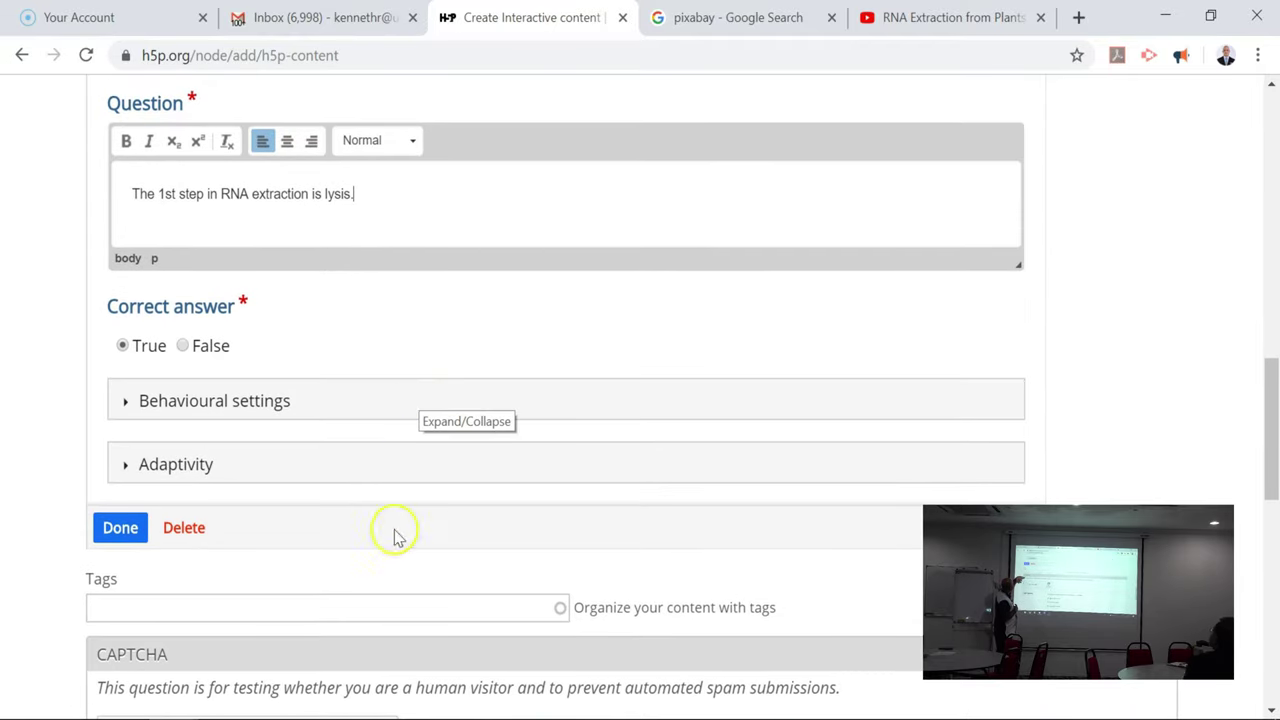
pyautogui.scroll(-3, 385, 583)
pyautogui.scroll(3, 385, 585)
pyautogui.scroll(2, 385, 583)
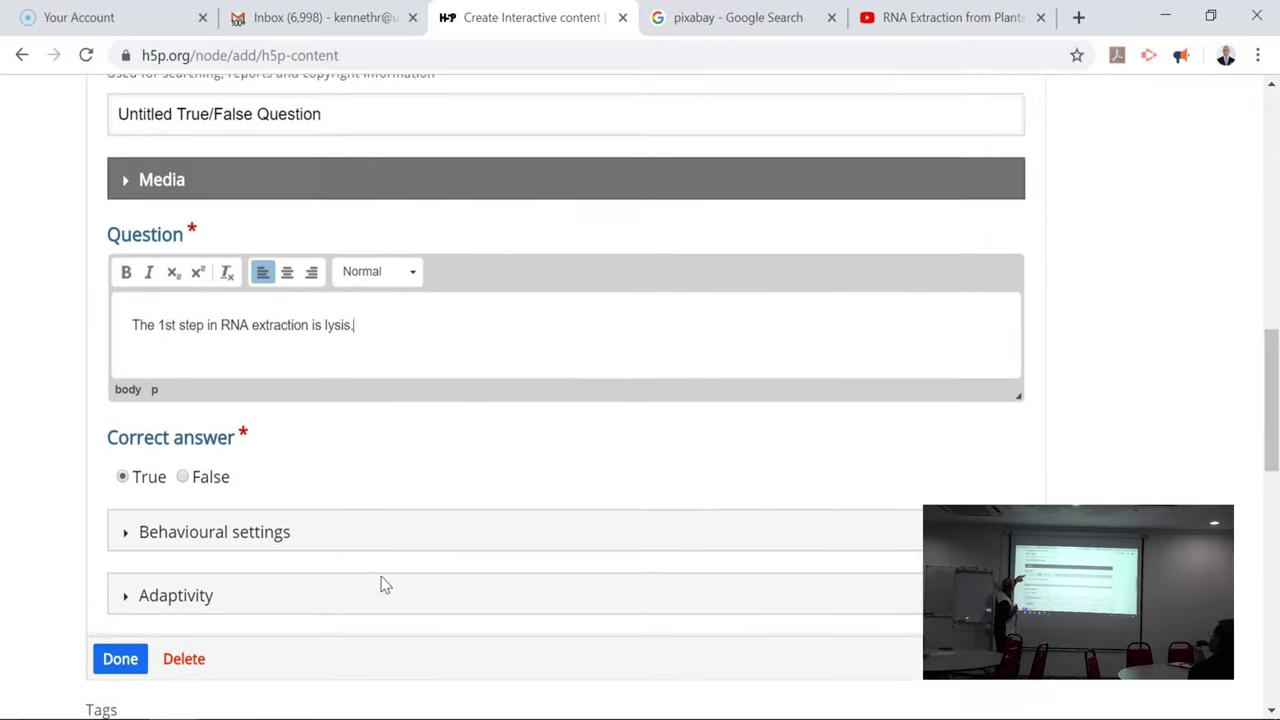
pyautogui.scroll(1, 385, 585)
pyautogui.scroll(2, 383, 585)
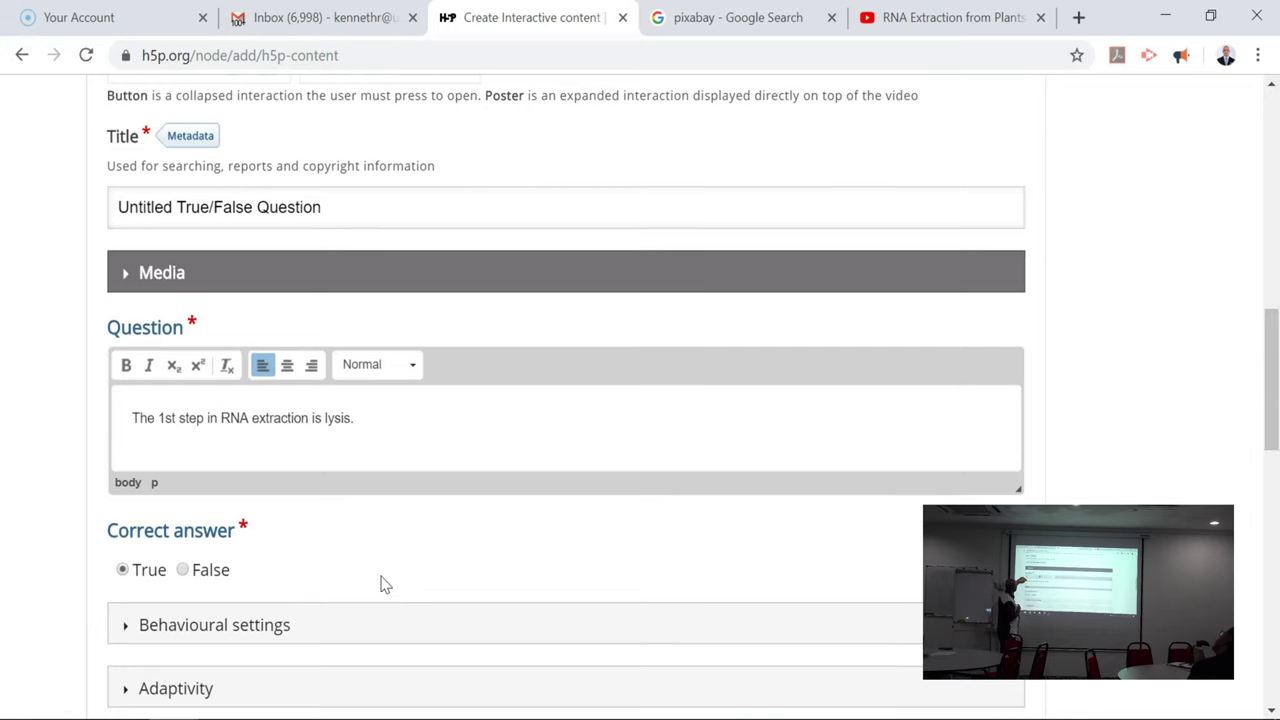
pyautogui.scroll(-1, 385, 585)
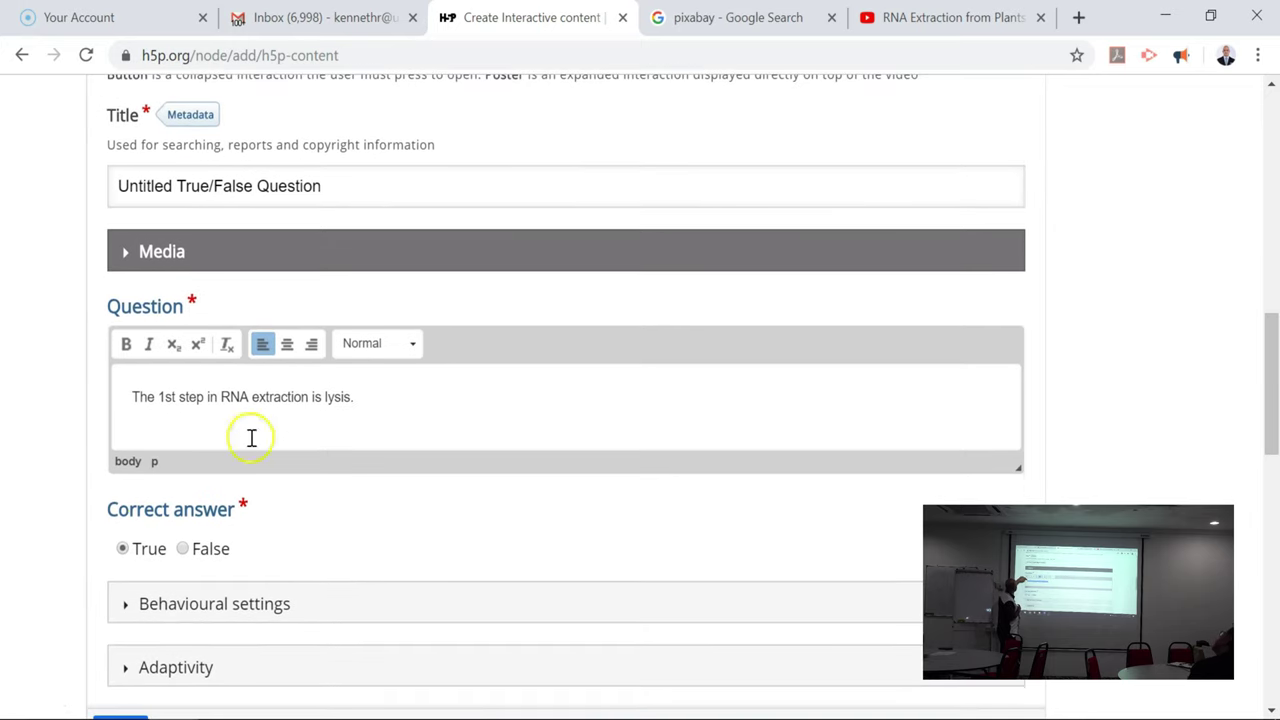
pyautogui.moveTo(357, 397); pyautogui.dragTo(105, 400)
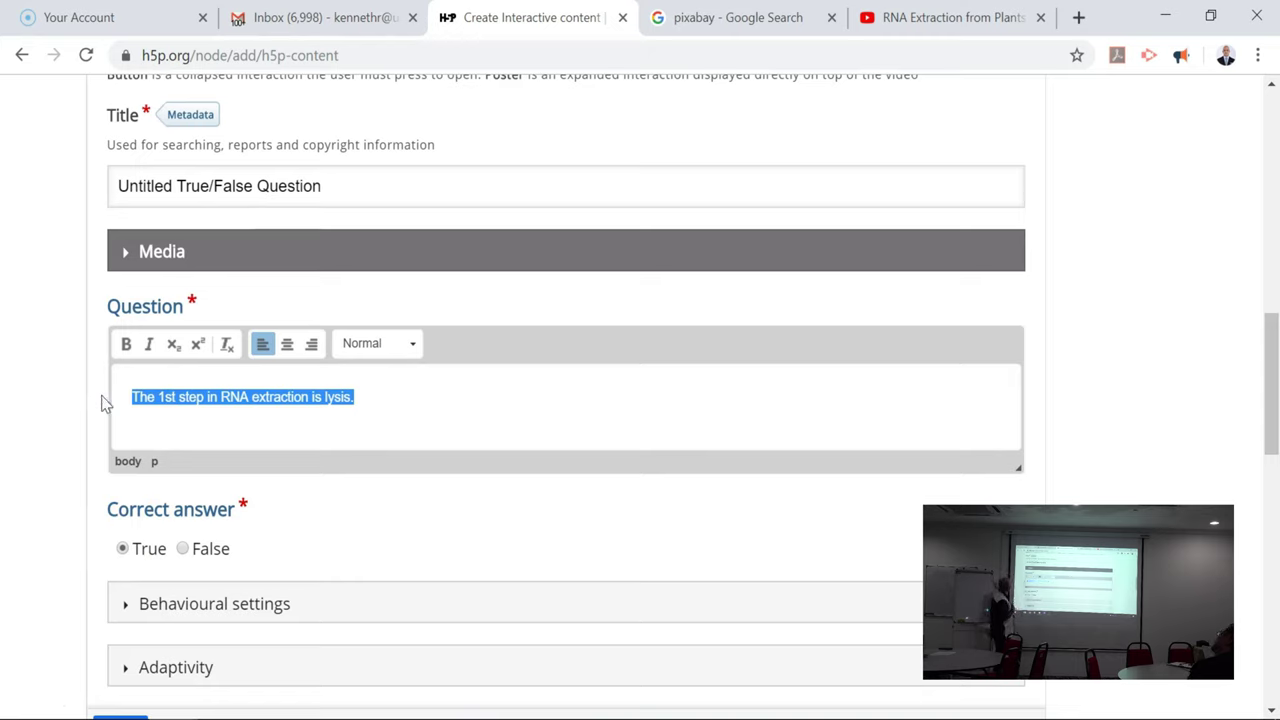
pyautogui.write('T')
pyautogui.press('BackSpace')
pyautogui.write('W')
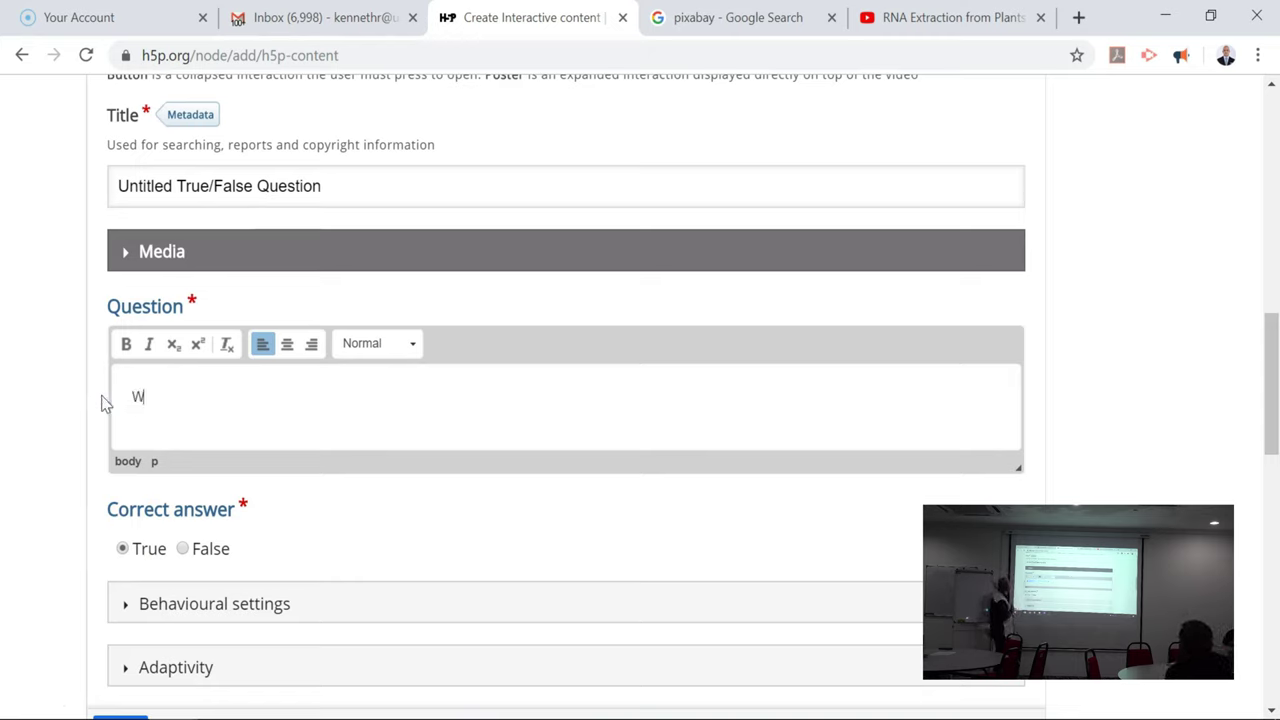
pyautogui.write('hat is the')
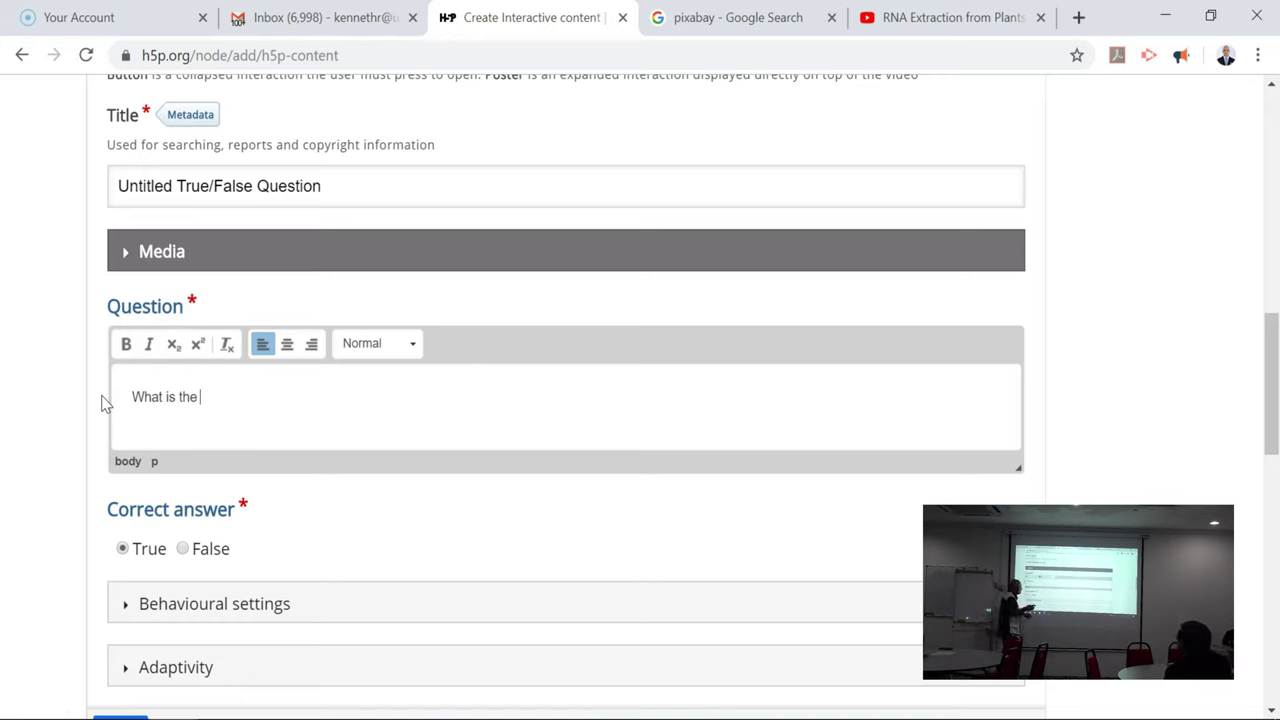
pyautogui.press('BackSpace')
pyautogui.press('BackSpace')
pyautogui.press('BackSpace')
pyautogui.press('BackSpace')
pyautogui.press('BackSpace')
pyautogui.press('BackSpace')
pyautogui.press('BackSpace')
pyautogui.press('BackSpace')
pyautogui.press('BackSpace')
pyautogui.press('BackSpace')
pyautogui.press('BackSpace')
pyautogui.press('BackSpace')
# Enter "Lysis is the 1st step in RNA Extration" as the question text and set True as the correct answer
pyautogui.write('Lysis')
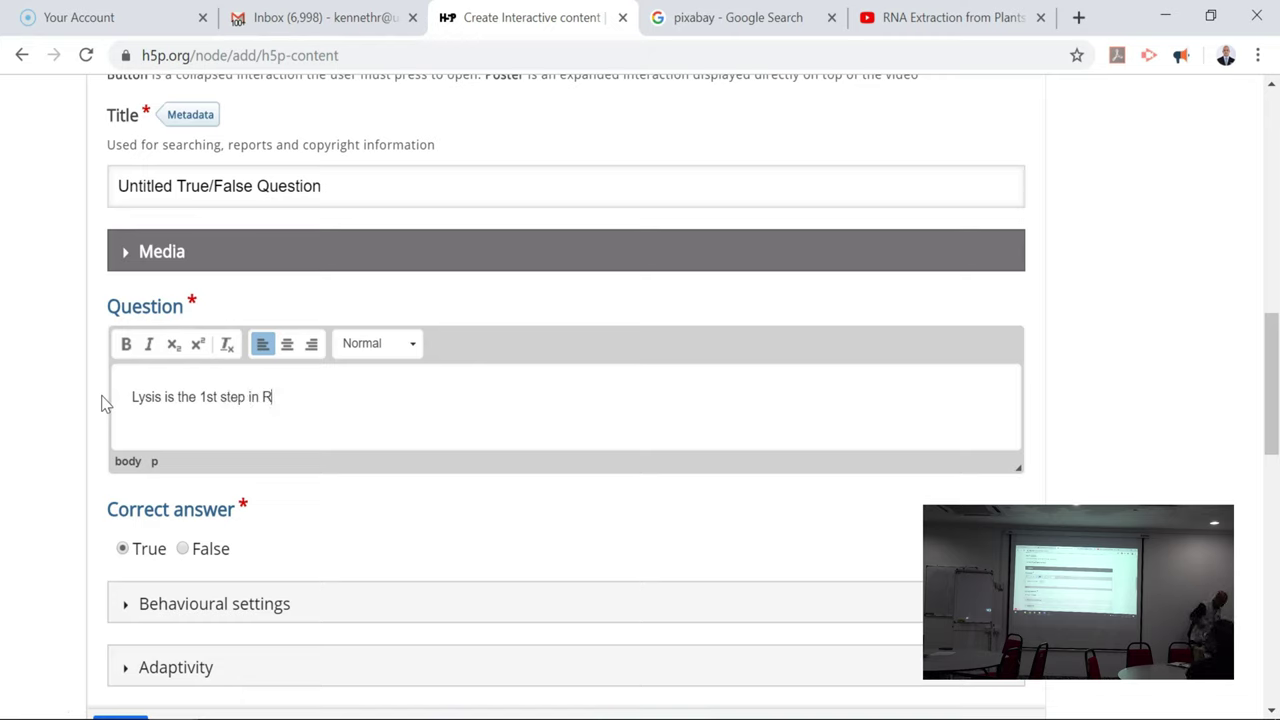
pyautogui.write('Extration')
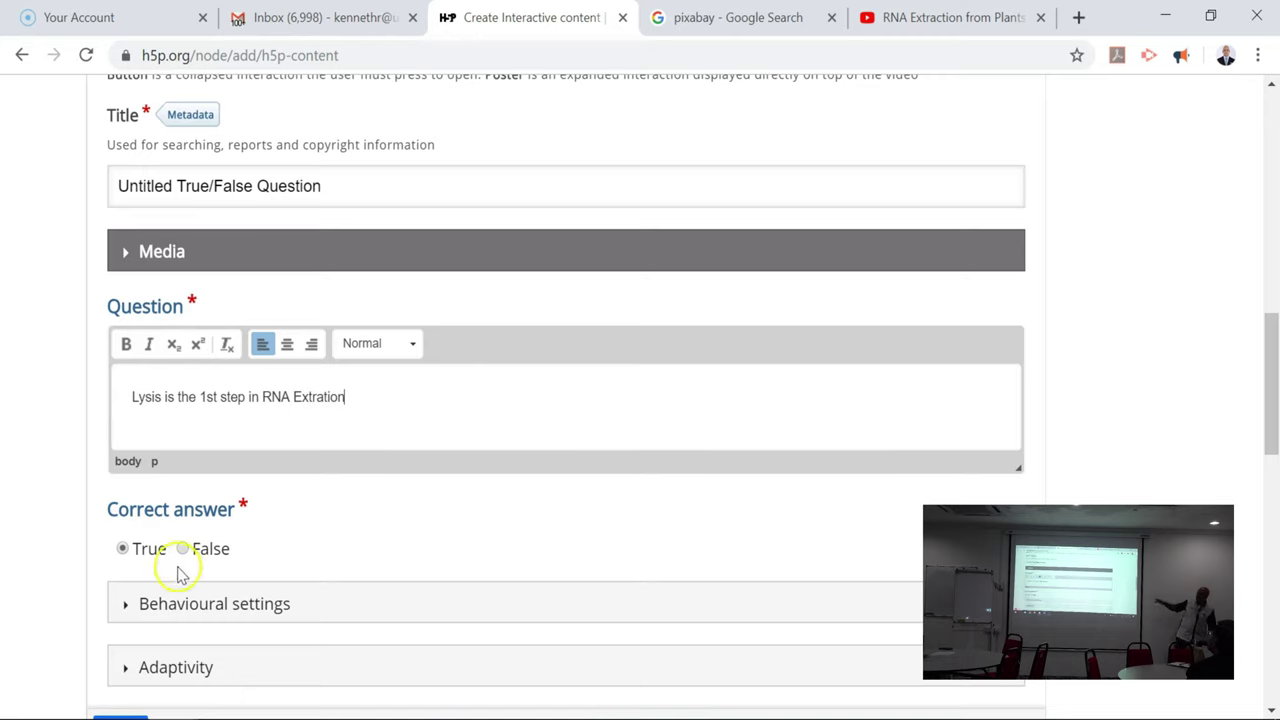
pyautogui.click(123, 549)
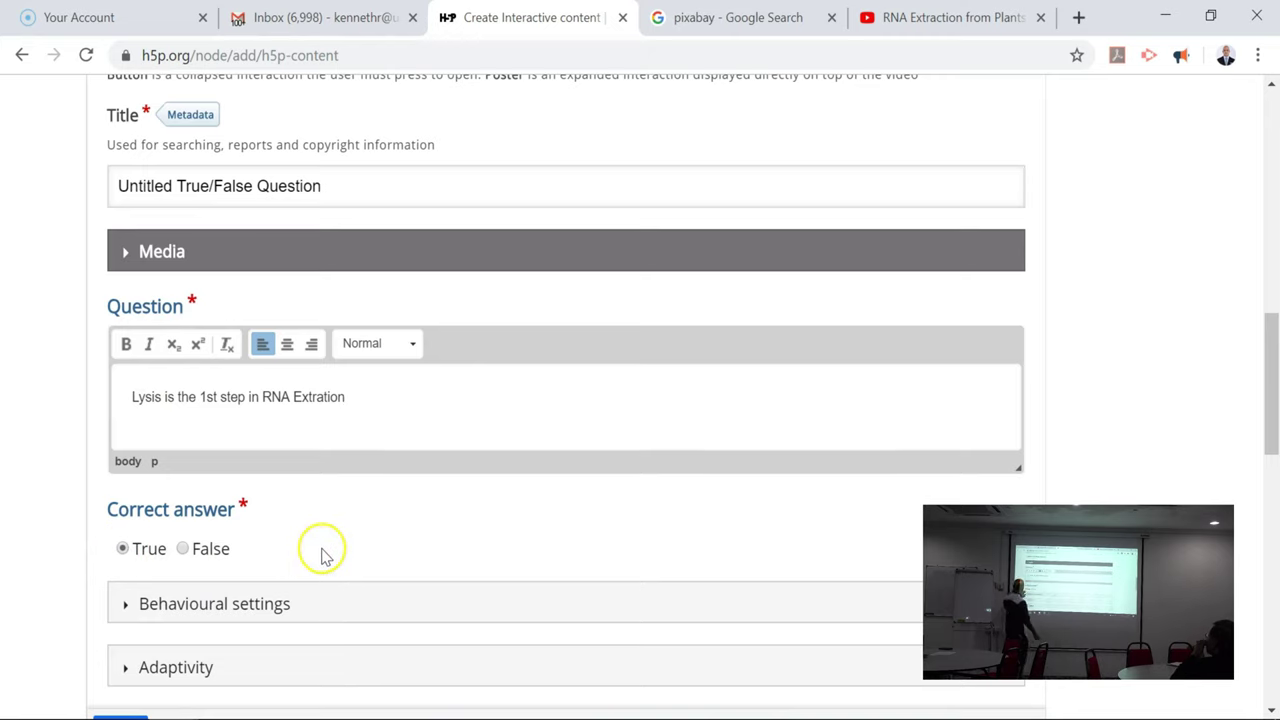
# In the question's behavioural settings, enter "Please review the video" as wrong-answer feedback and "well done!" as correct-answer feedback
pyautogui.scroll(-1, 424, 543)
pyautogui.click(377, 535)
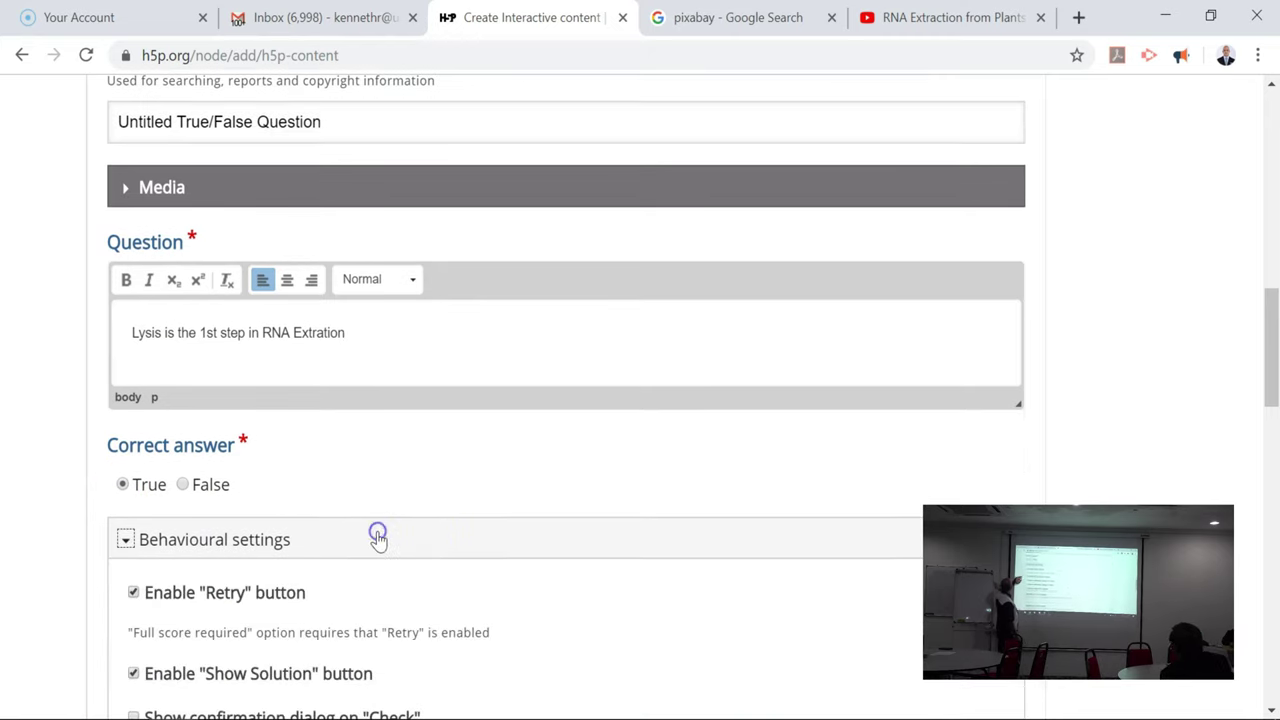
pyautogui.scroll(-3, 566, 497)
pyautogui.scroll(-1, 566, 497)
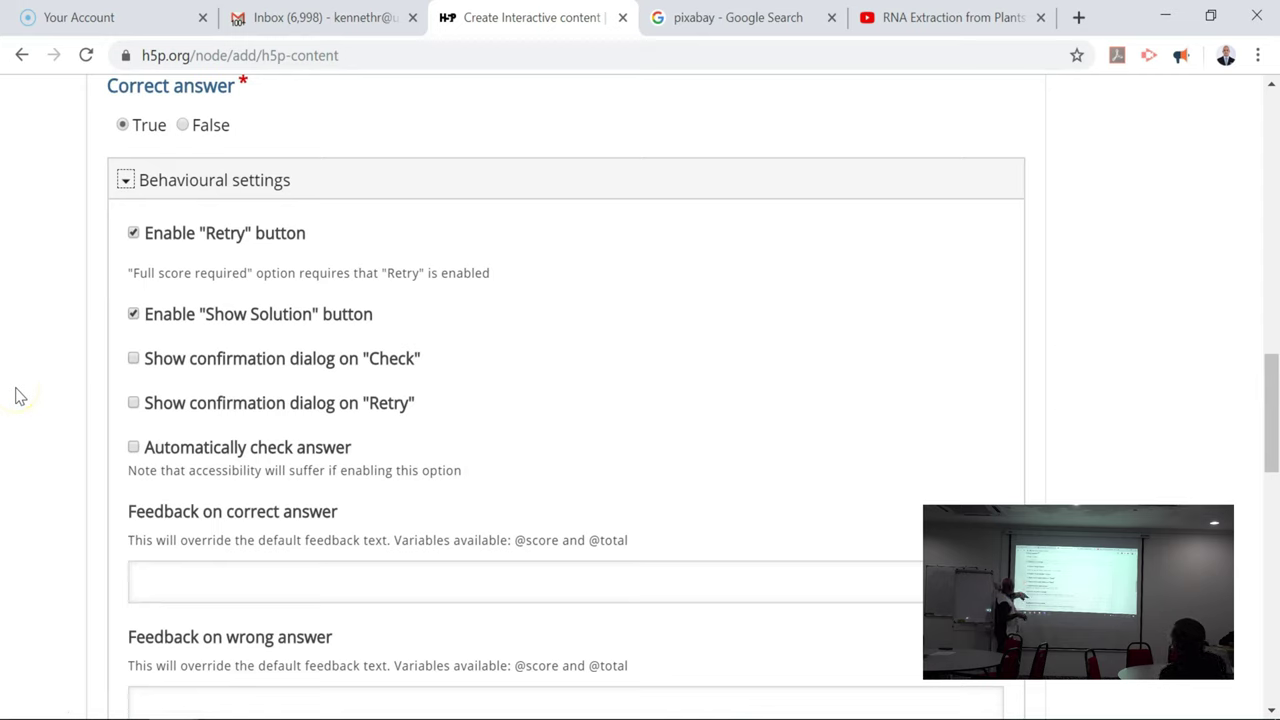
pyautogui.click(208, 590)
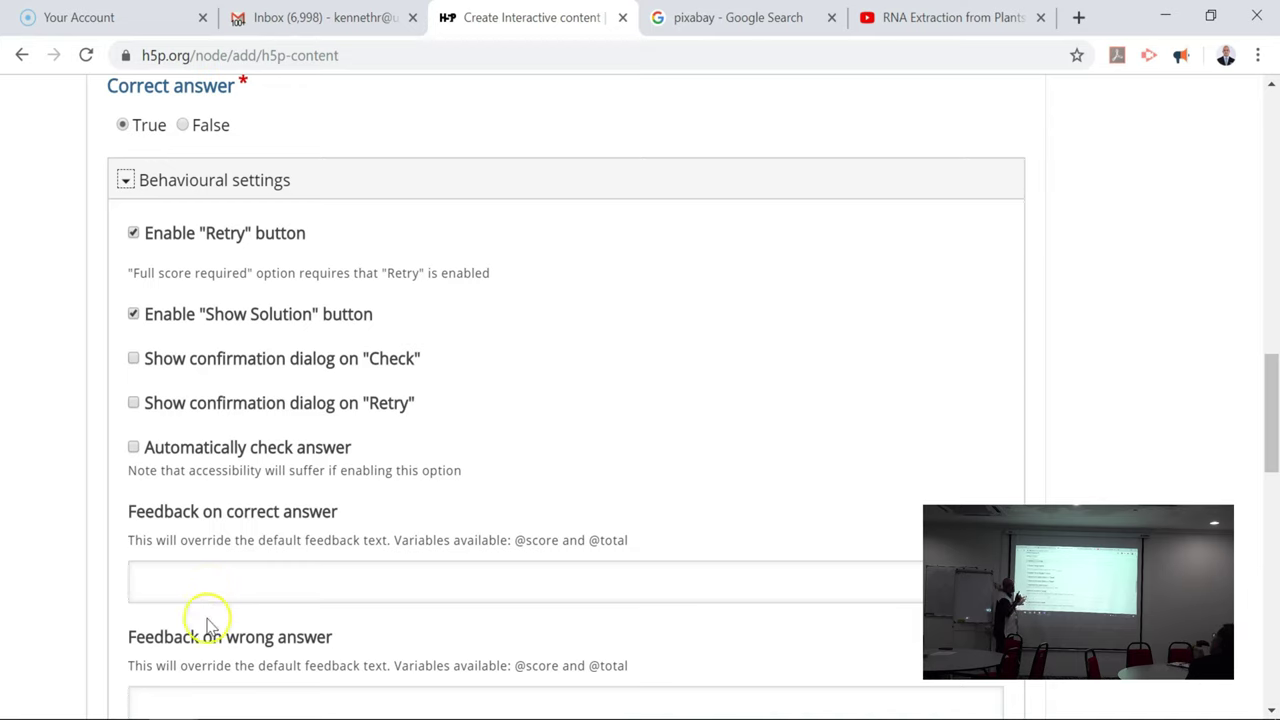
pyautogui.click(206, 700)
pyautogui.click(366, 582)
pyautogui.press('Tab')
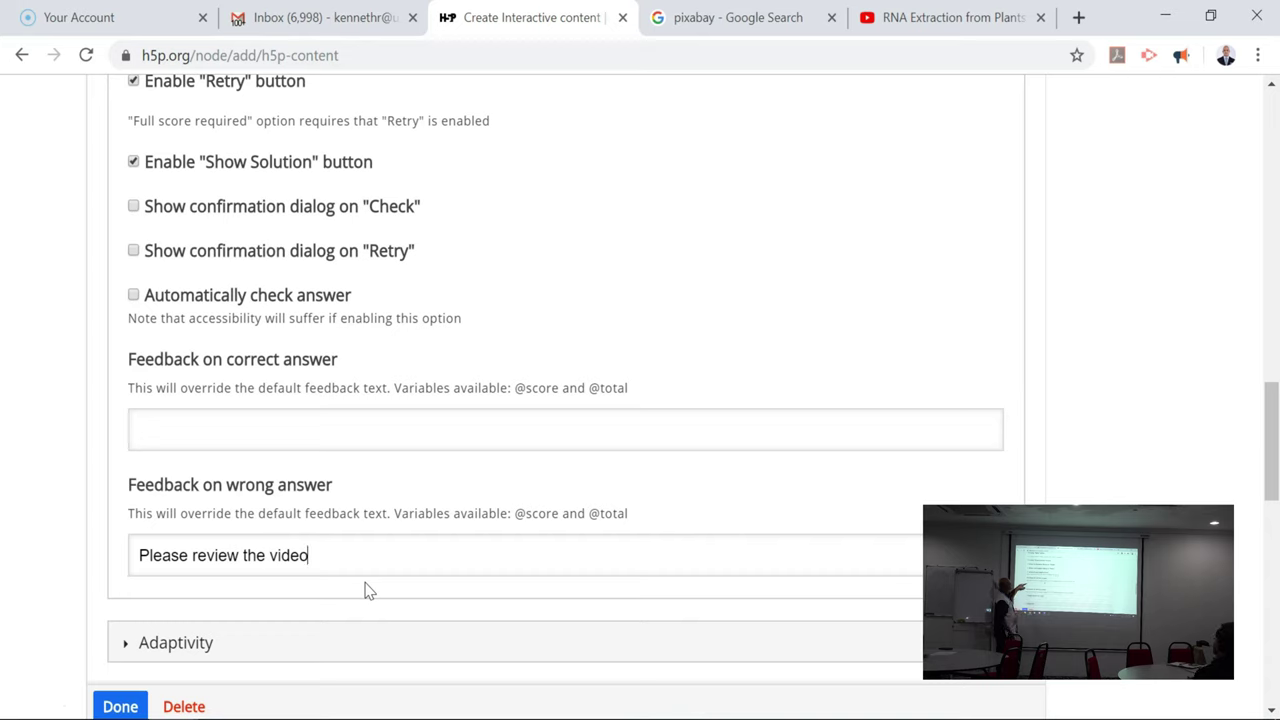
pyautogui.click(323, 432)
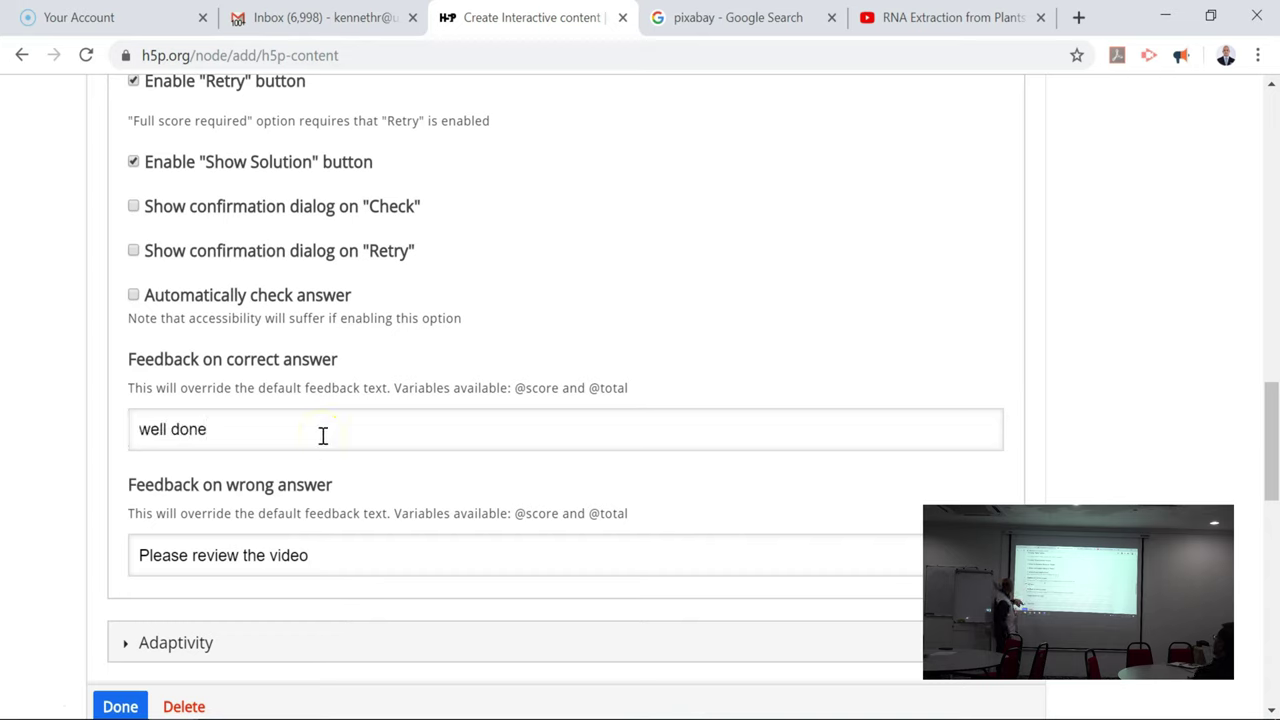
# In the question's adaptivity settings, allow the user to opt out and continue when all answers are correct
pyautogui.click(171, 638)
pyautogui.scroll(-3, 40, 555)
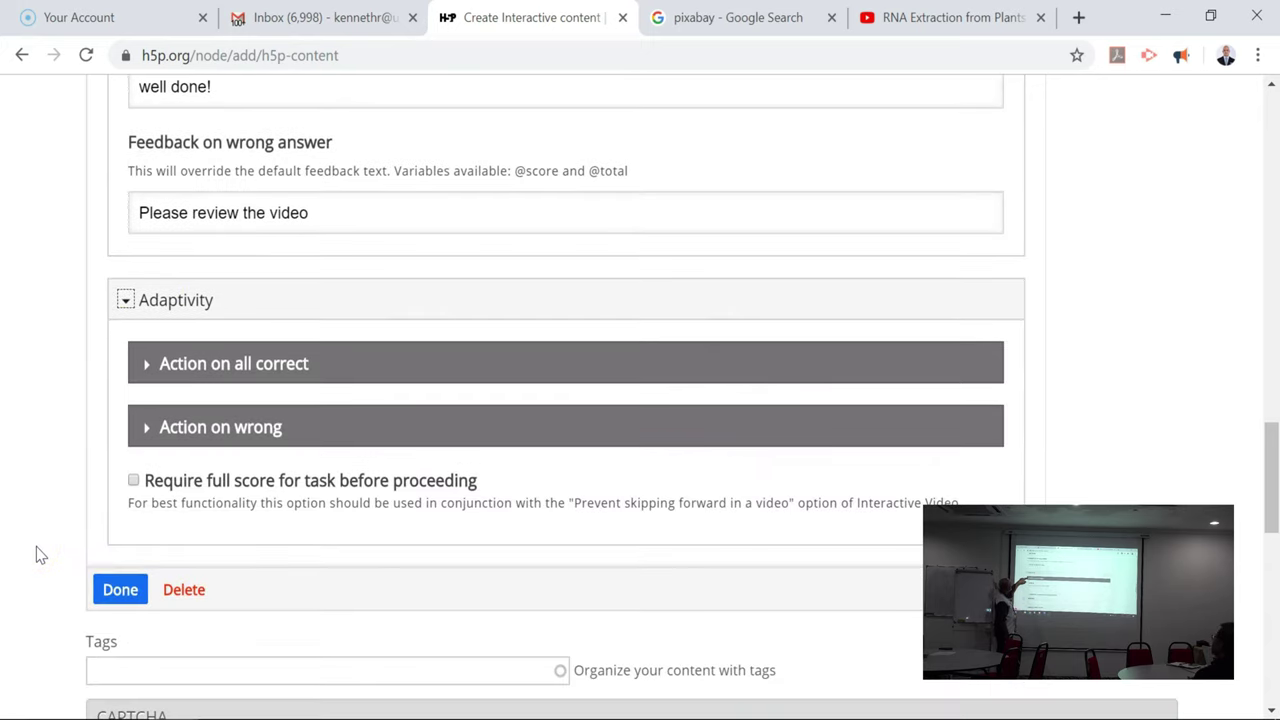
pyautogui.click(284, 362)
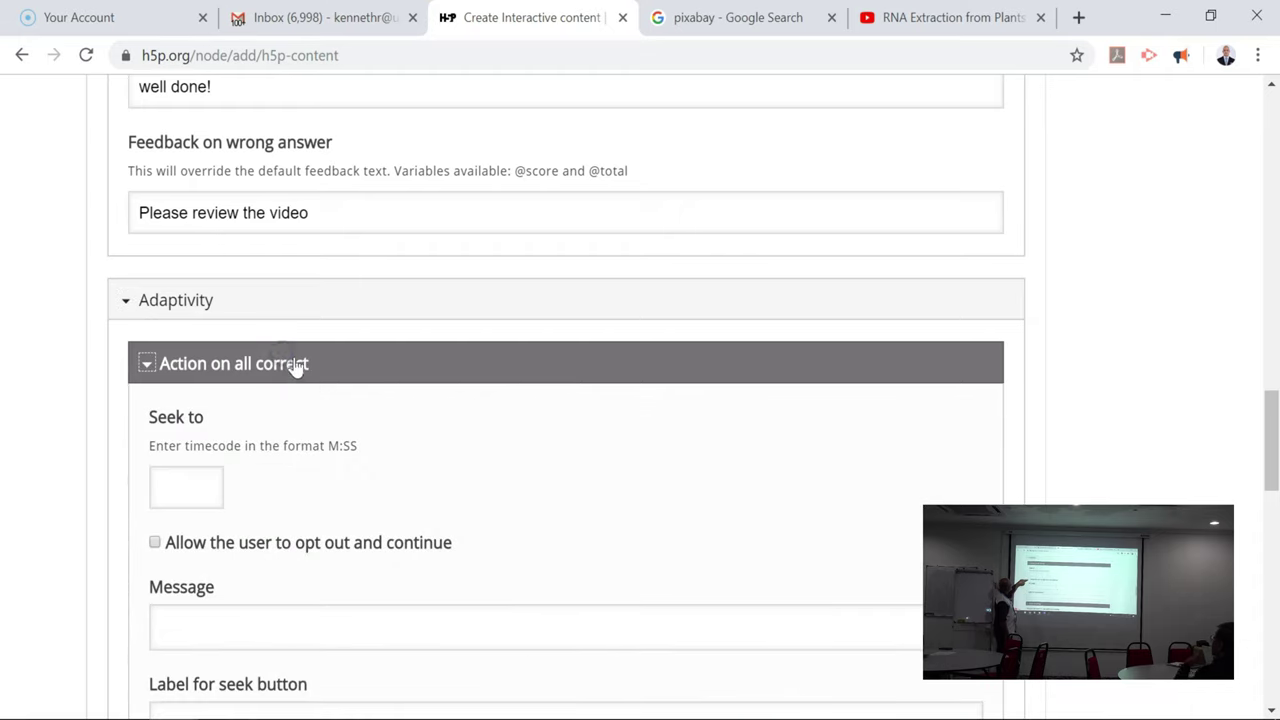
pyautogui.scroll(-2, 447, 478)
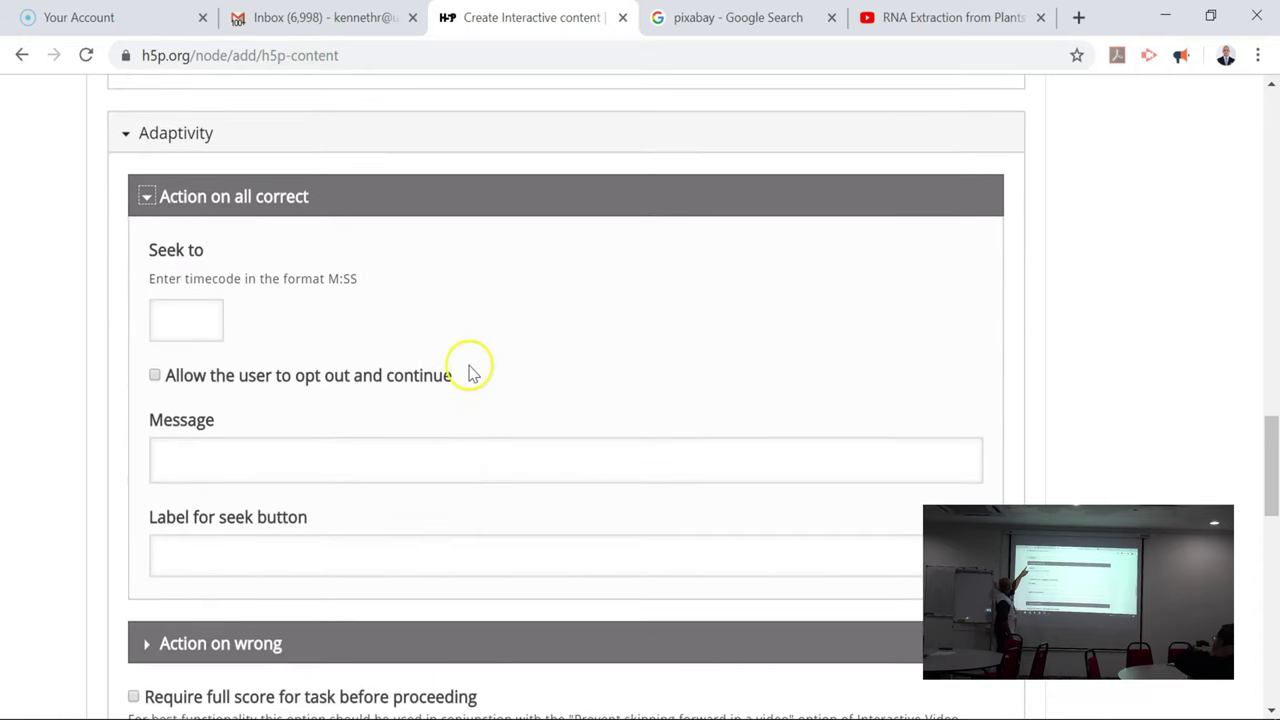
pyautogui.click(324, 383)
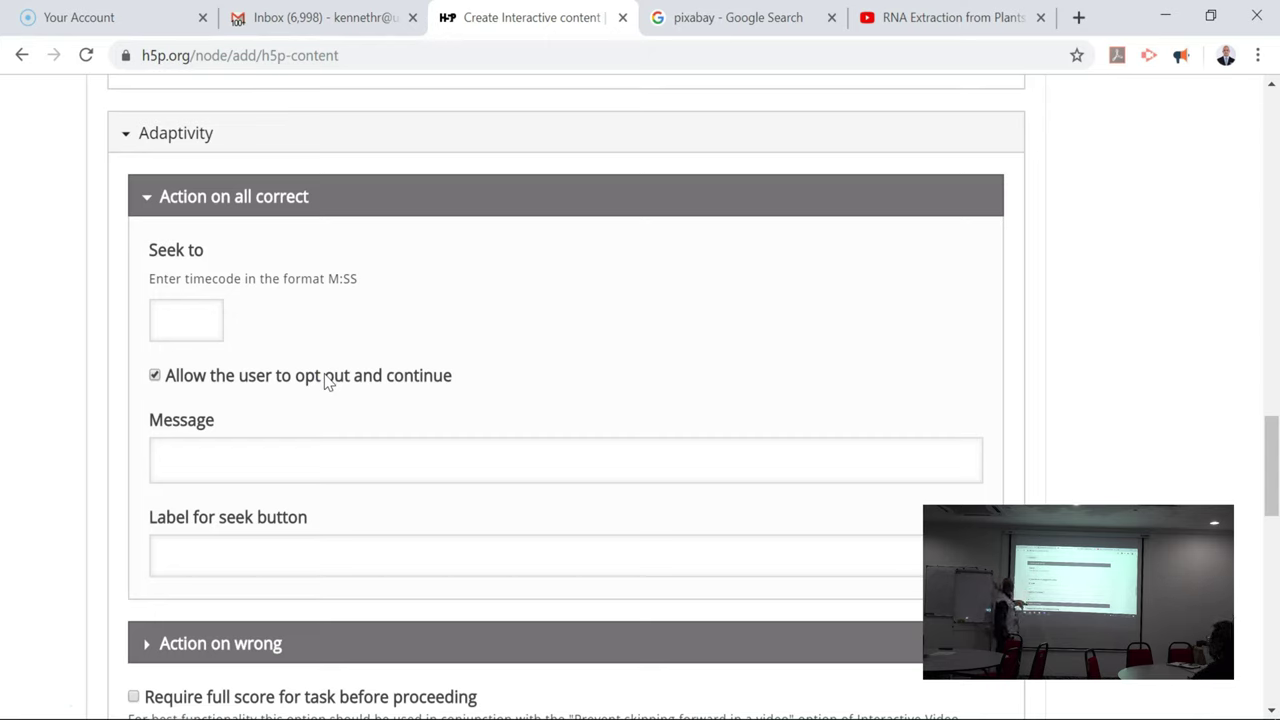
# Set the seek timecode to 0:10:00 for the adaptivity action on a wrong answer
pyautogui.scroll(-2, 491, 408)
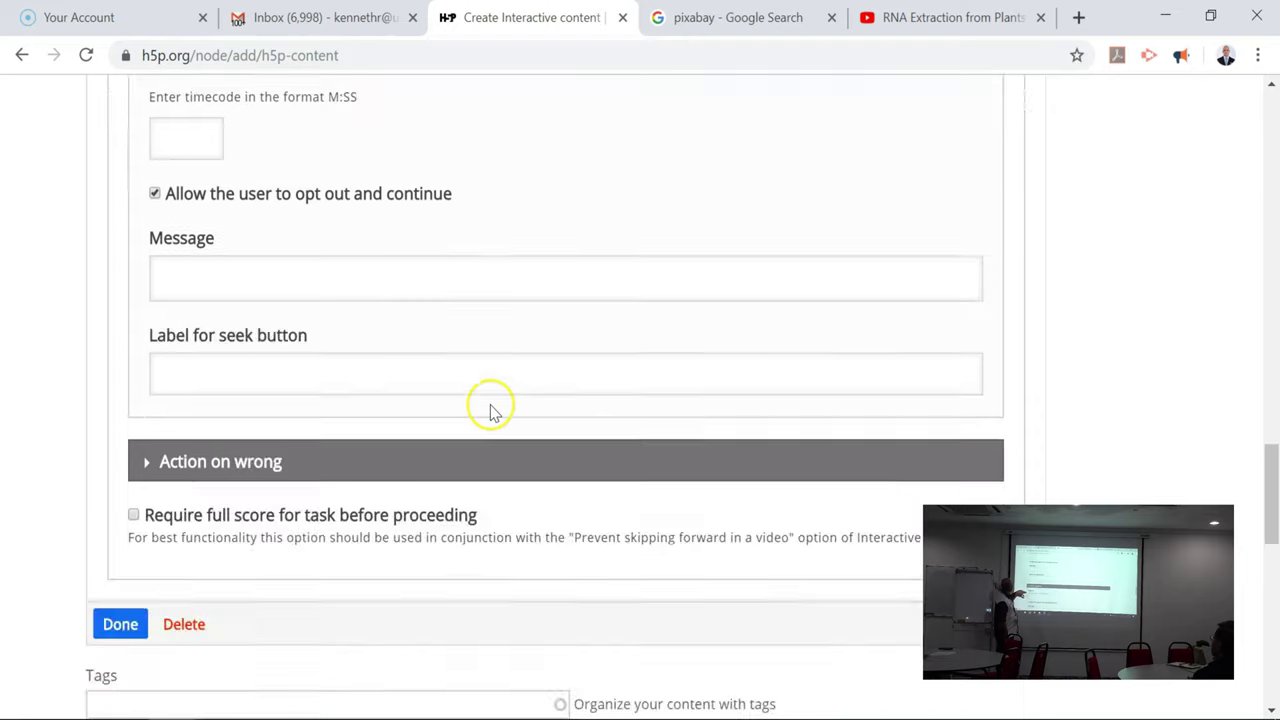
pyautogui.click(230, 451)
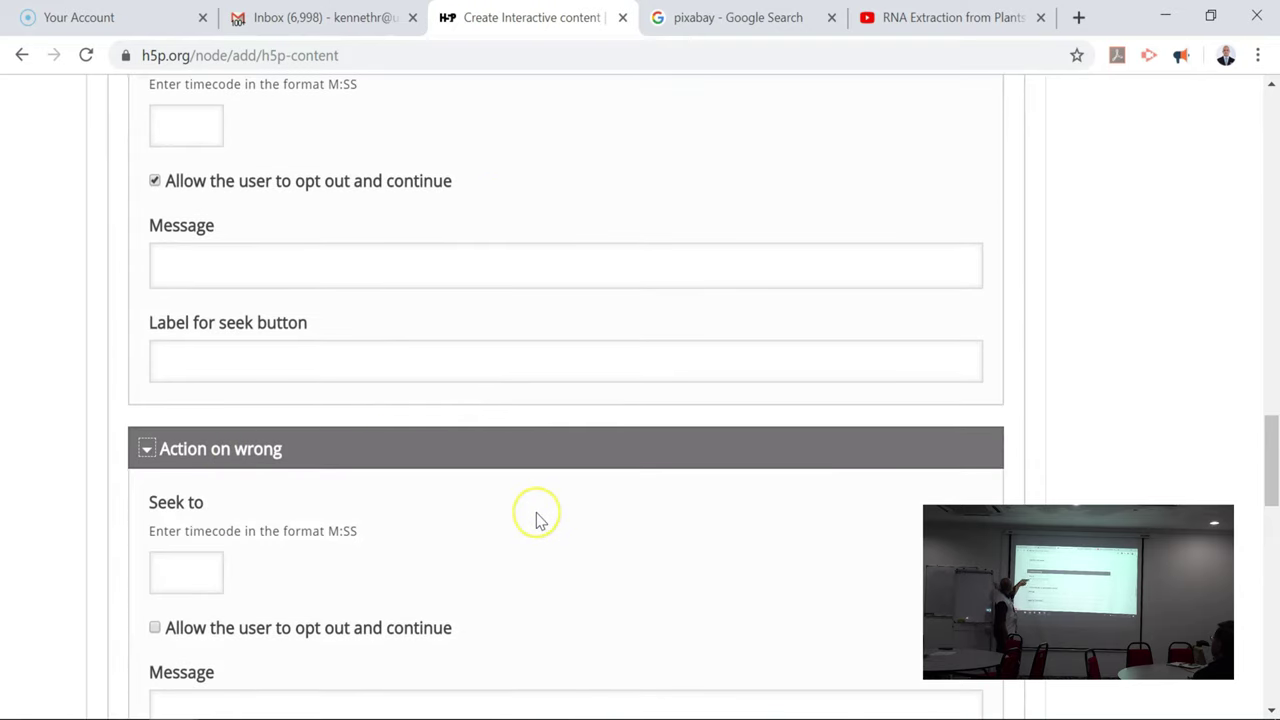
pyautogui.scroll(-2, 534, 520)
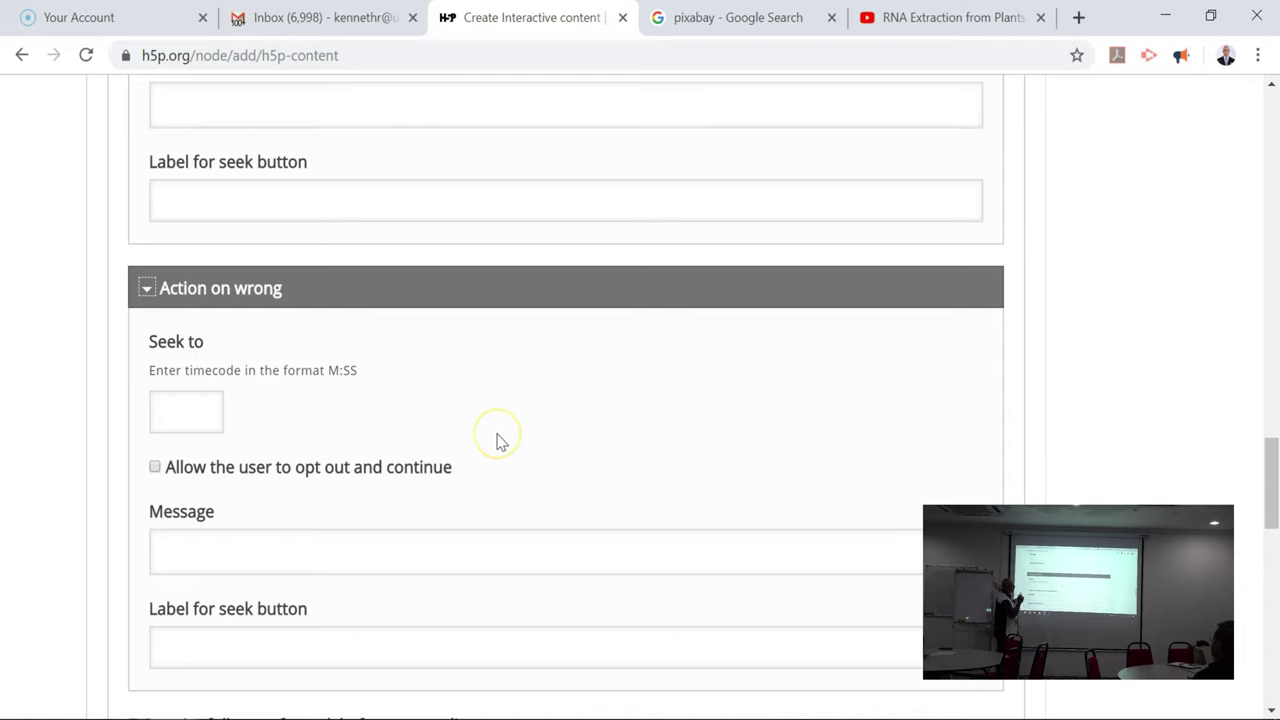
pyautogui.scroll(1, 500, 443)
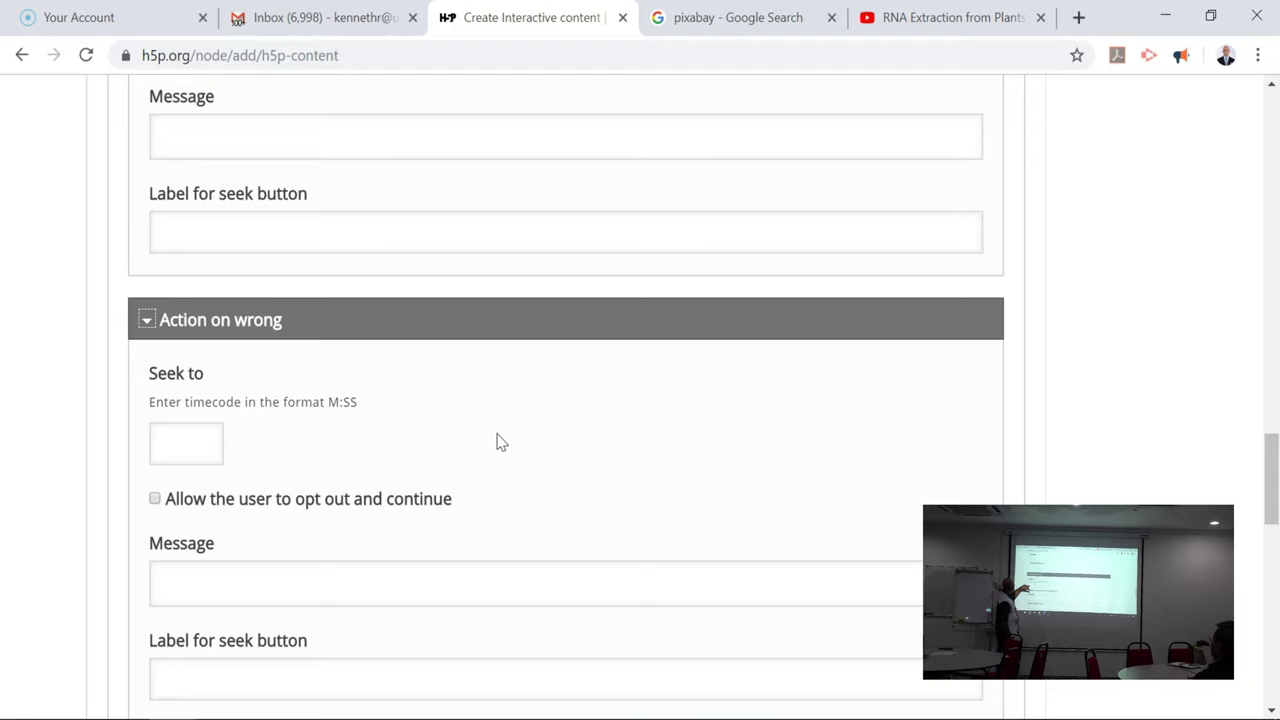
pyautogui.click(198, 443)
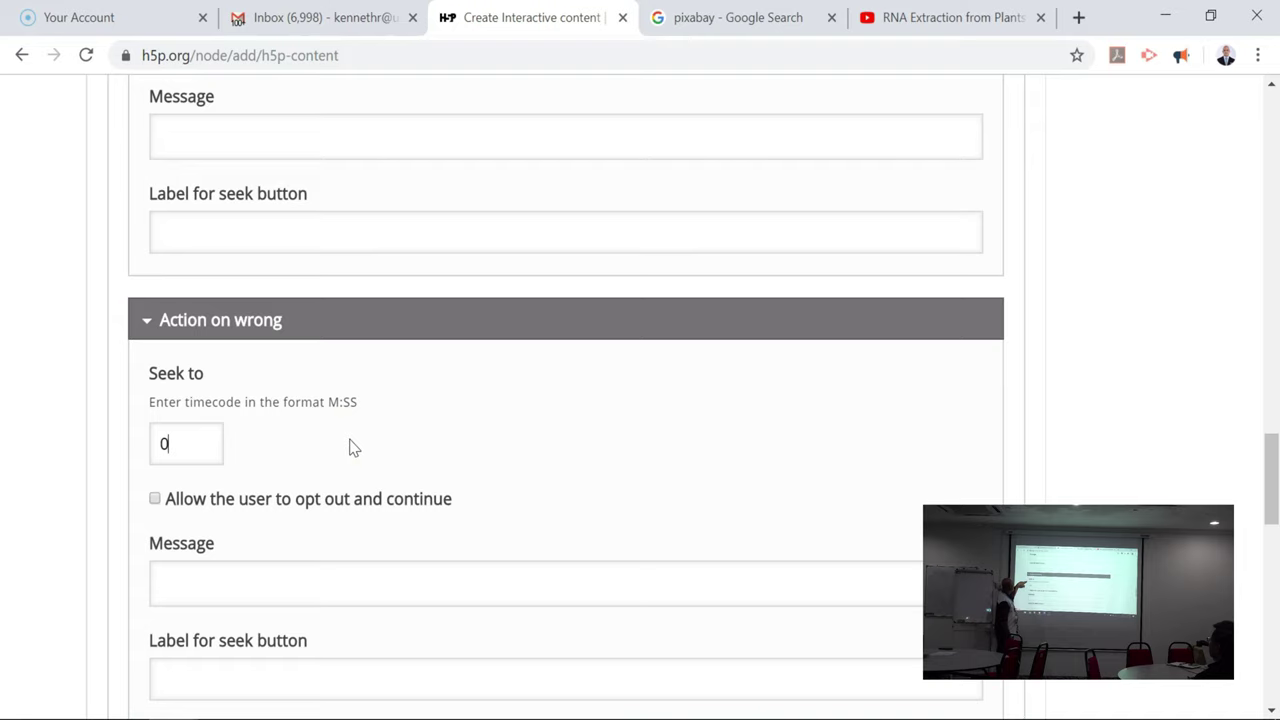
pyautogui.write('0:0')
pyautogui.press('BackSpace')
pyautogui.press('BackSpace')
pyautogui.write(':10:00')
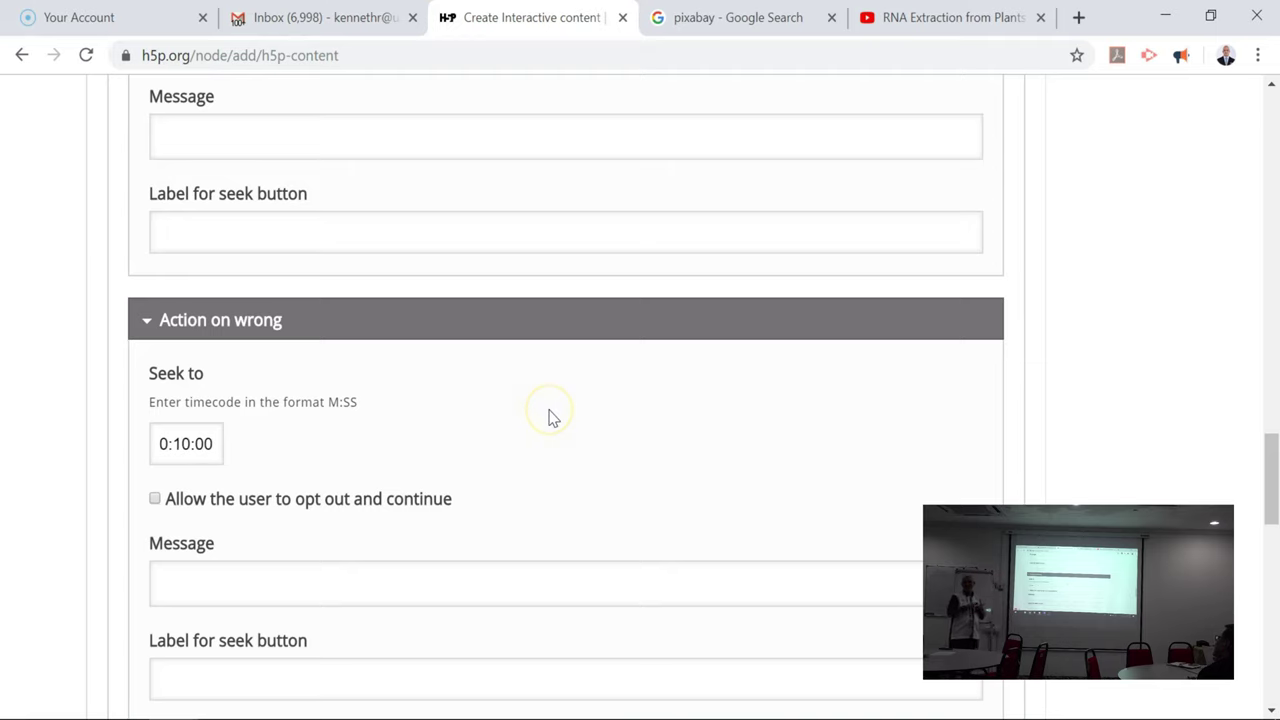
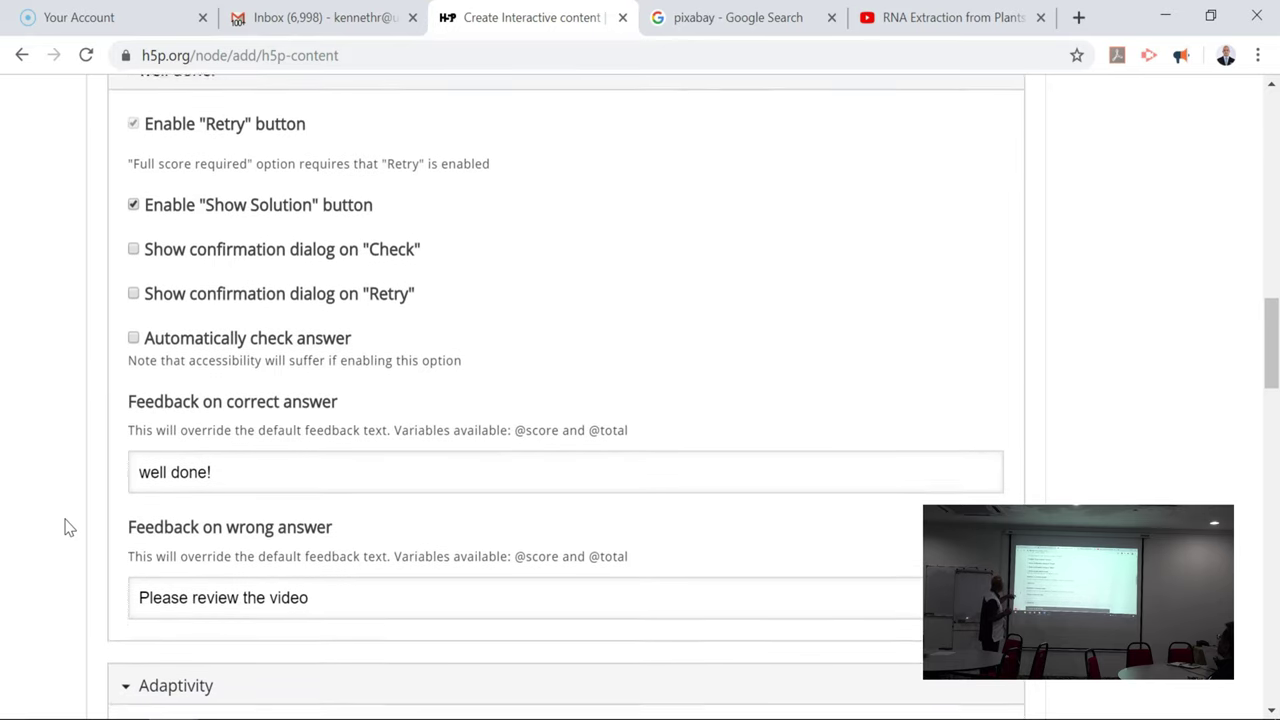
# Review the feedback and adaptivity settings of the True/False question and finish editing it
pyautogui.scroll(-1, 64, 527)
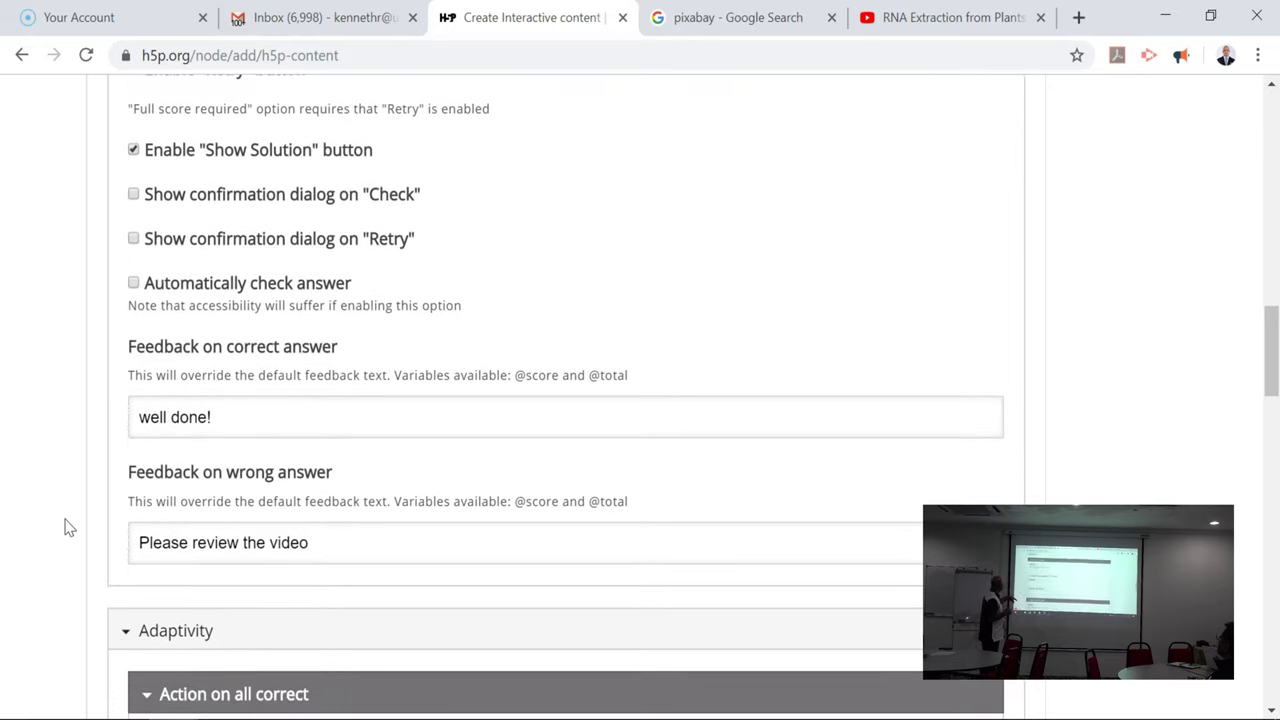
pyautogui.scroll(-5, 64, 527)
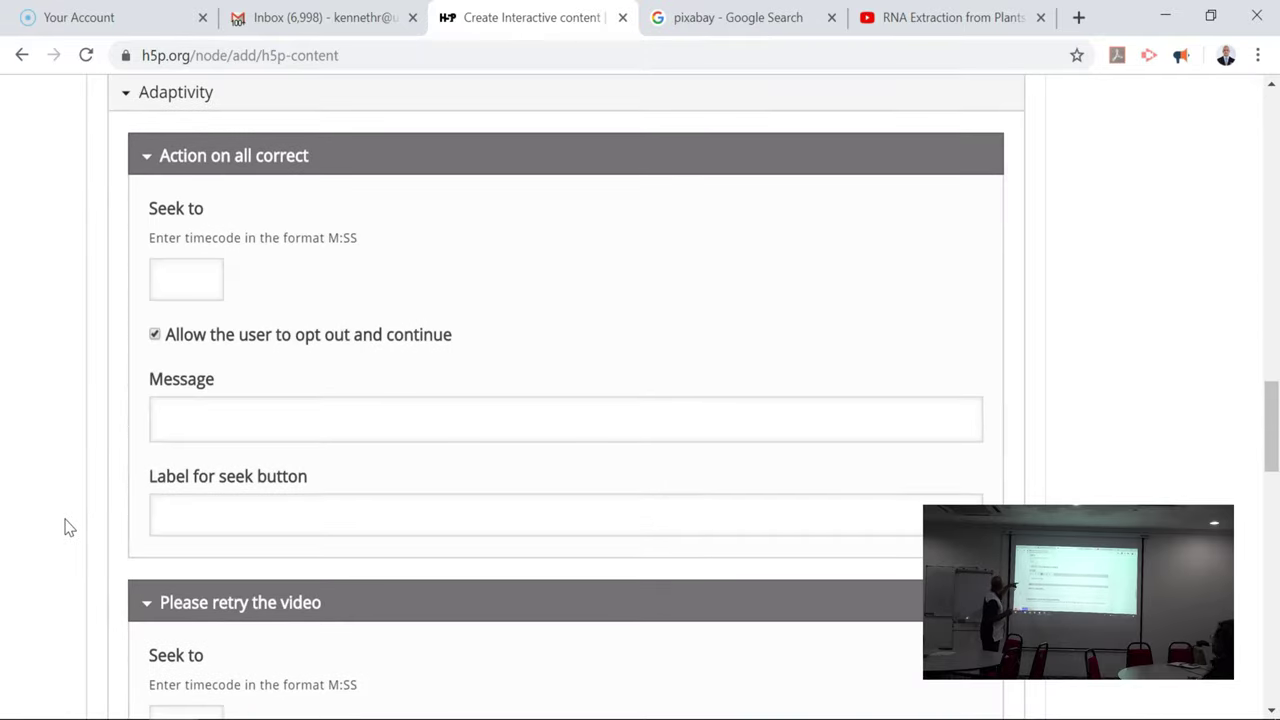
pyautogui.scroll(-3, 64, 527)
pyautogui.scroll(-4, 64, 527)
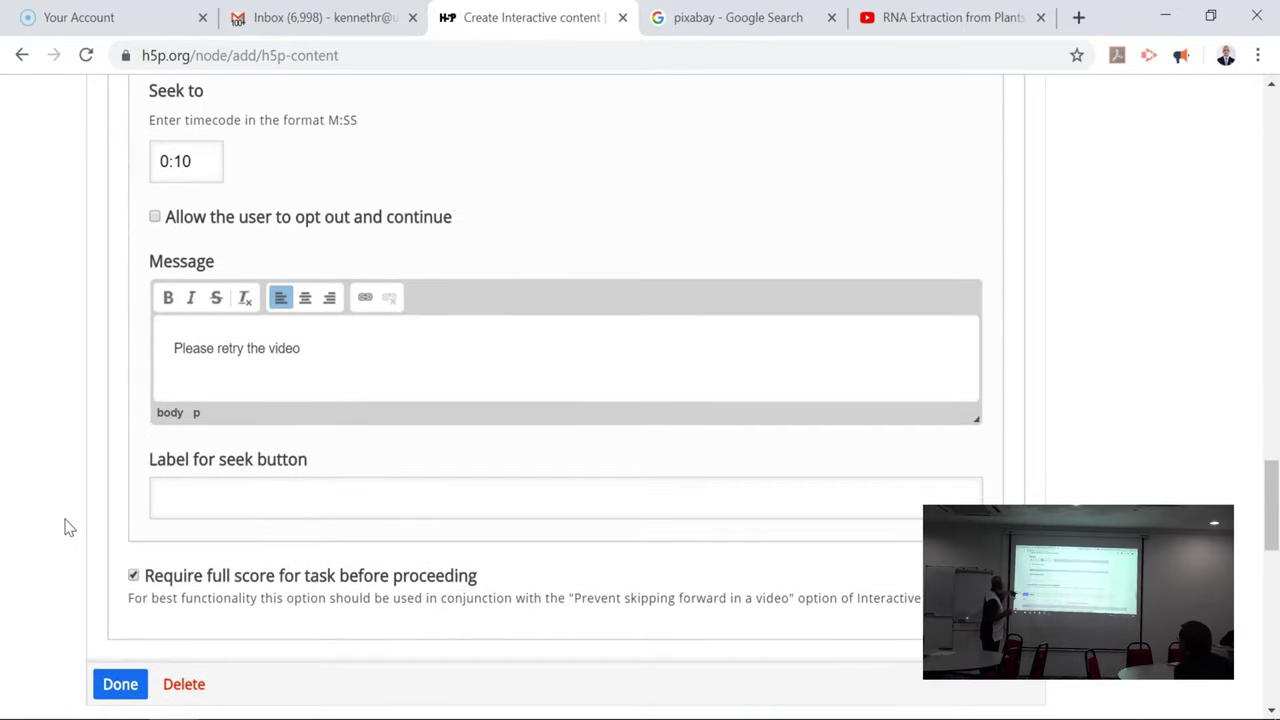
pyautogui.scroll(-1, 64, 527)
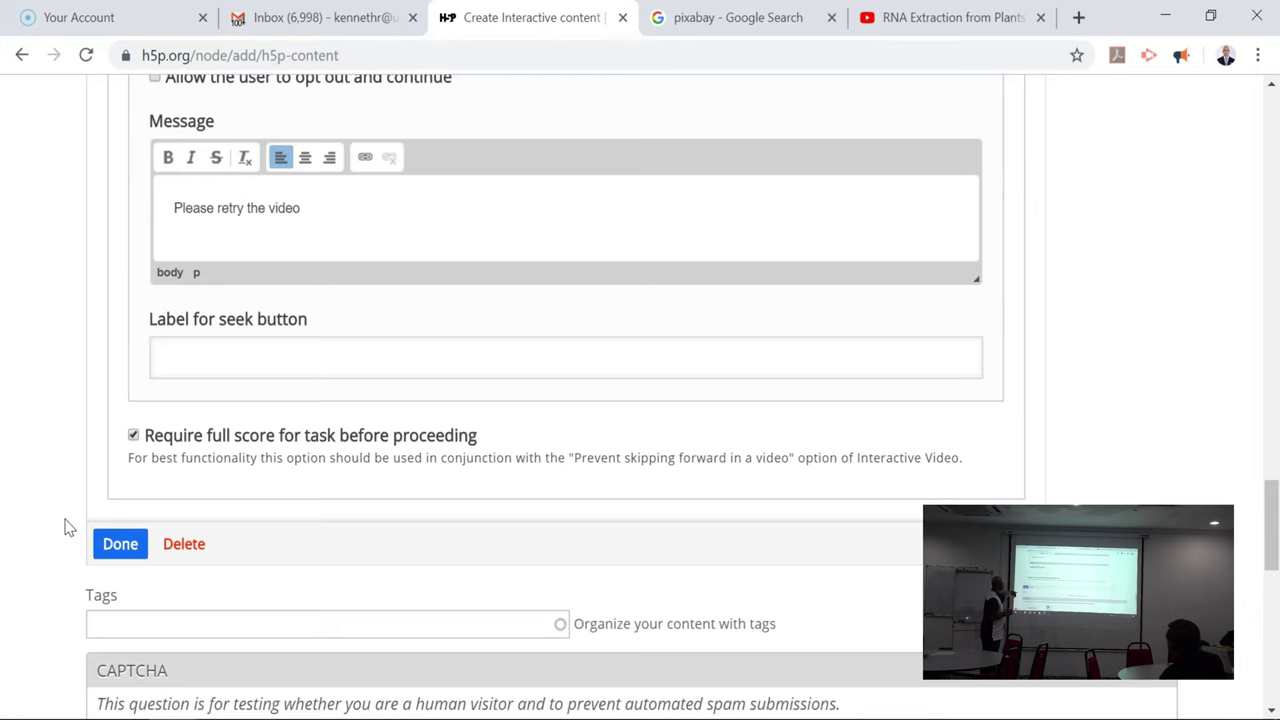
pyautogui.scroll(-1, 64, 527)
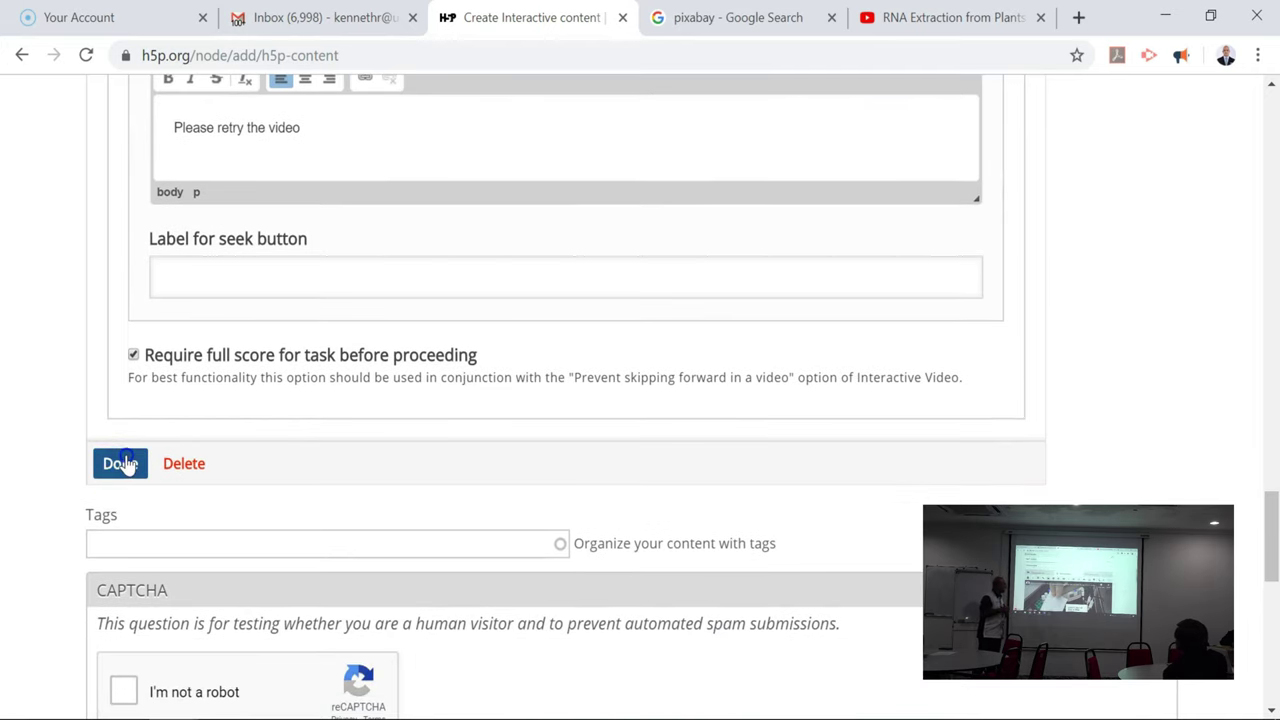
pyautogui.click(120, 463)
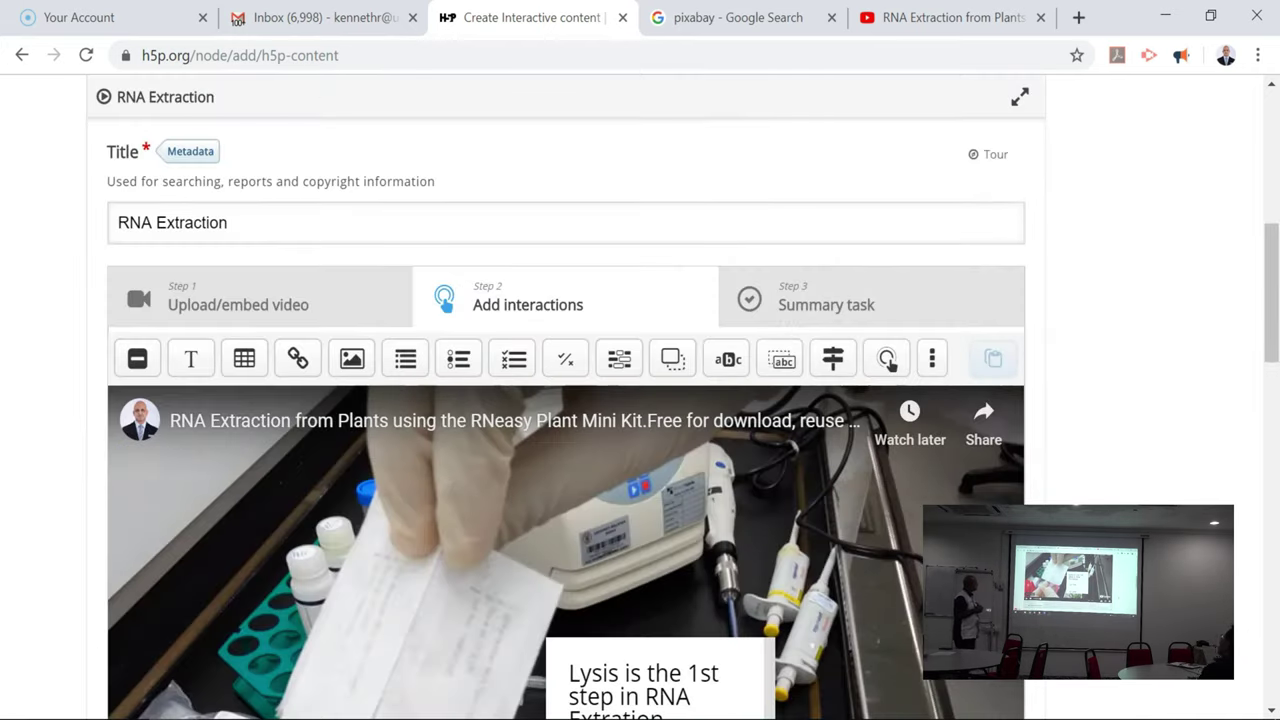
# Preview the video from 1:21 up to the True/False question at 1:51
pyautogui.scroll(-5, 640, 400)
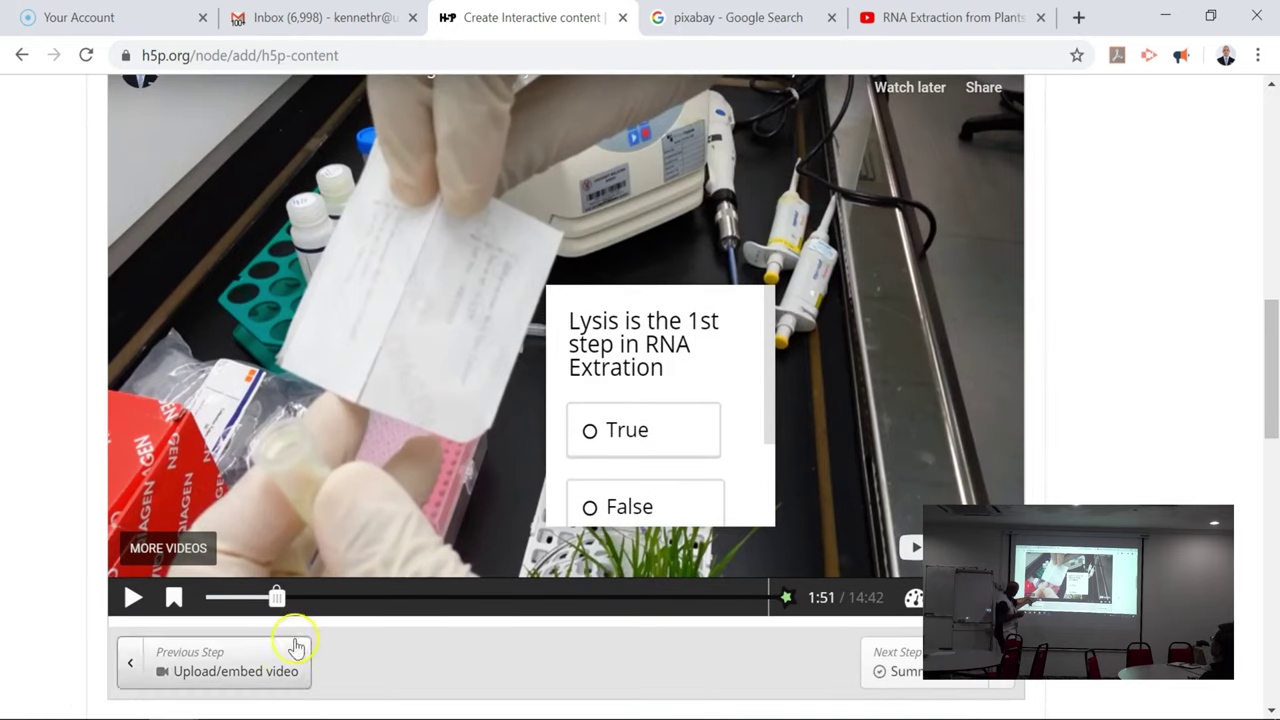
pyautogui.moveTo(278, 597); pyautogui.dragTo(272, 597)
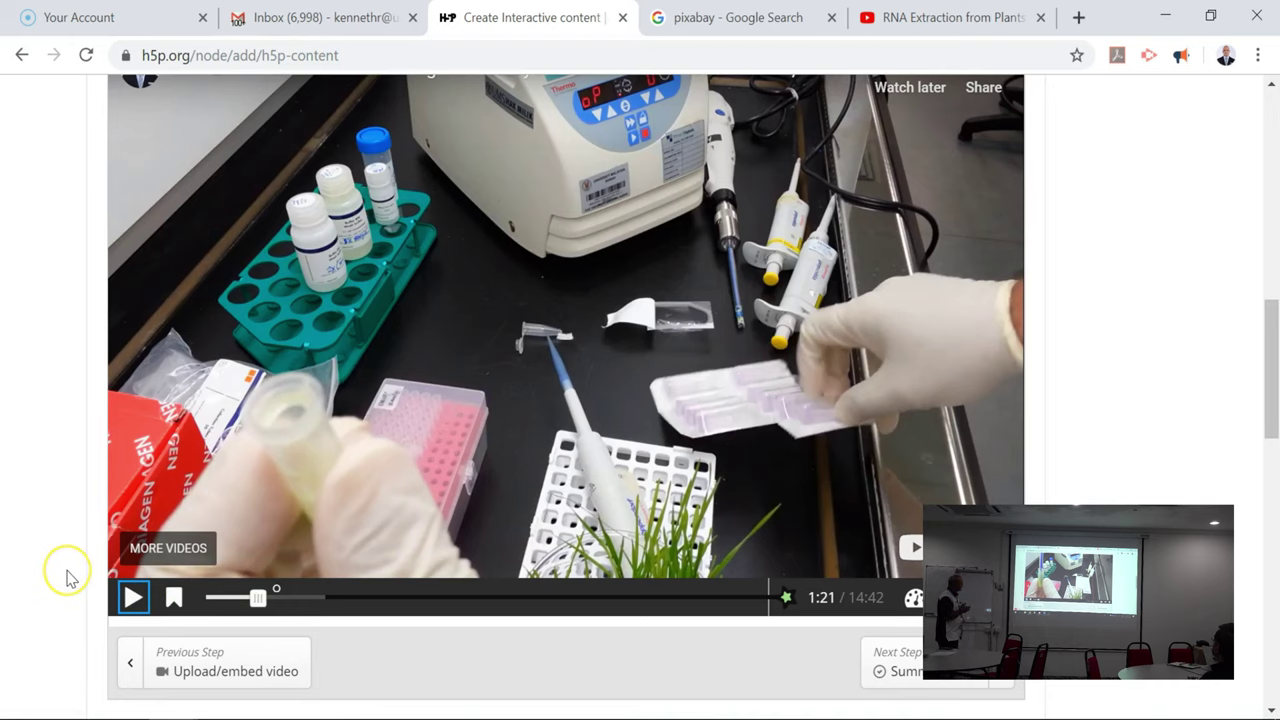
pyautogui.press('space')
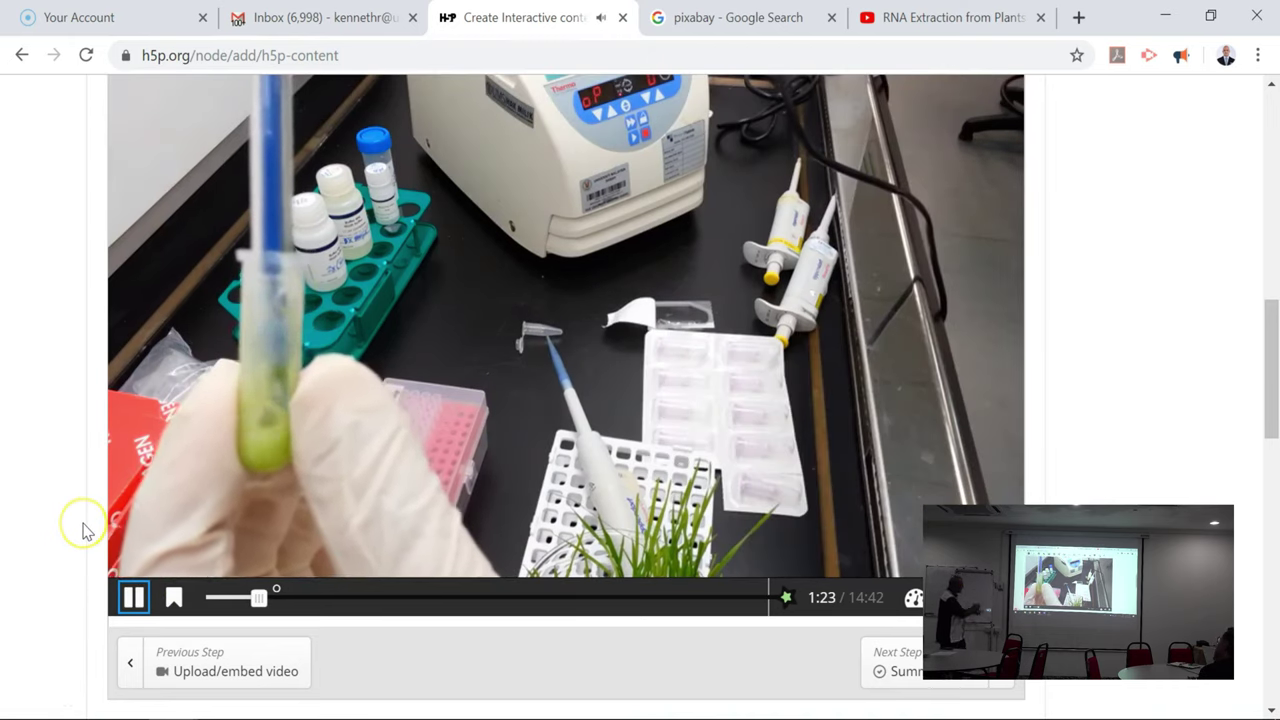
pyautogui.scroll(1, 84, 530)
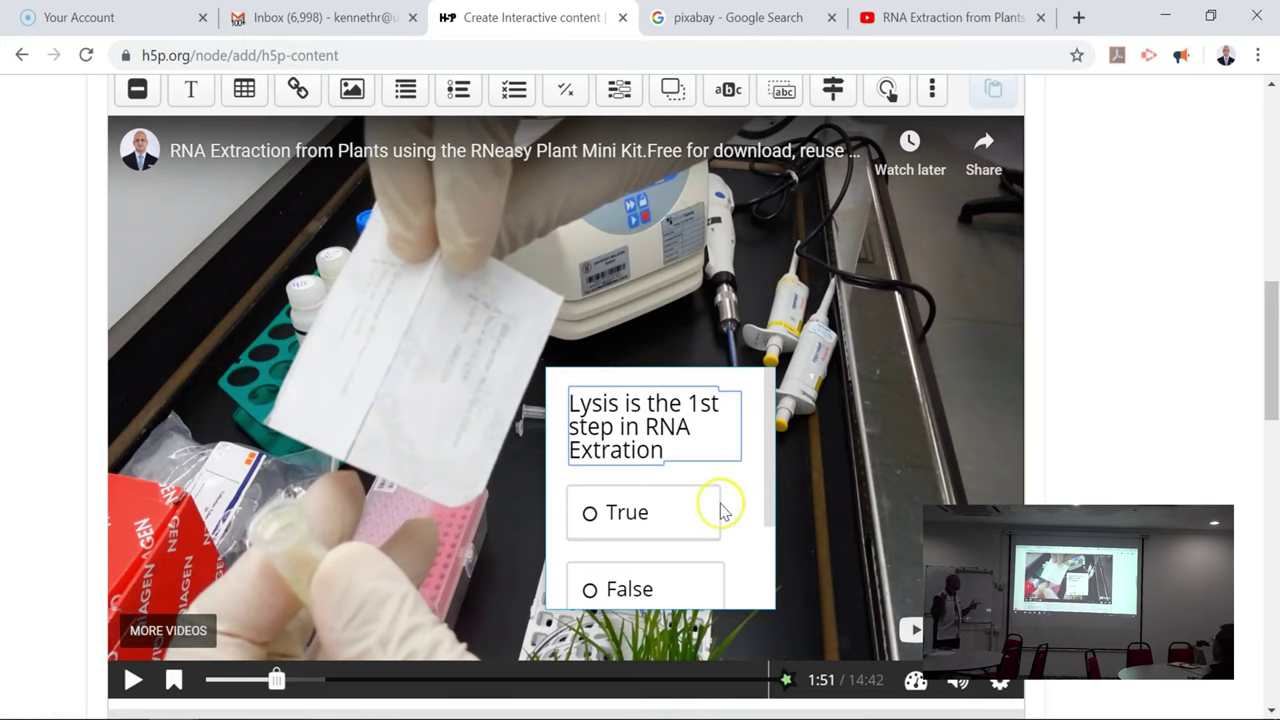
pyautogui.scroll(-1, 724, 510)
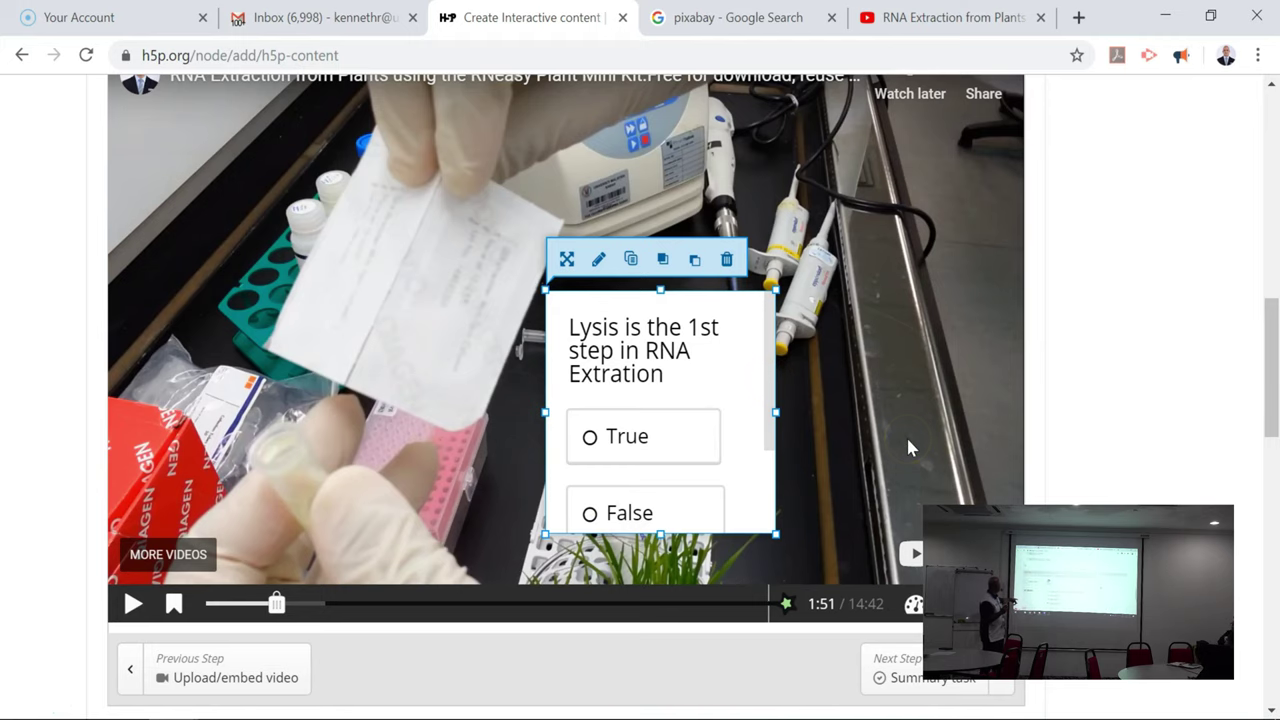
# Complete the CAPTCHA verification near the end of the form and save the interactive video
pyautogui.scroll(-8, 908, 447)
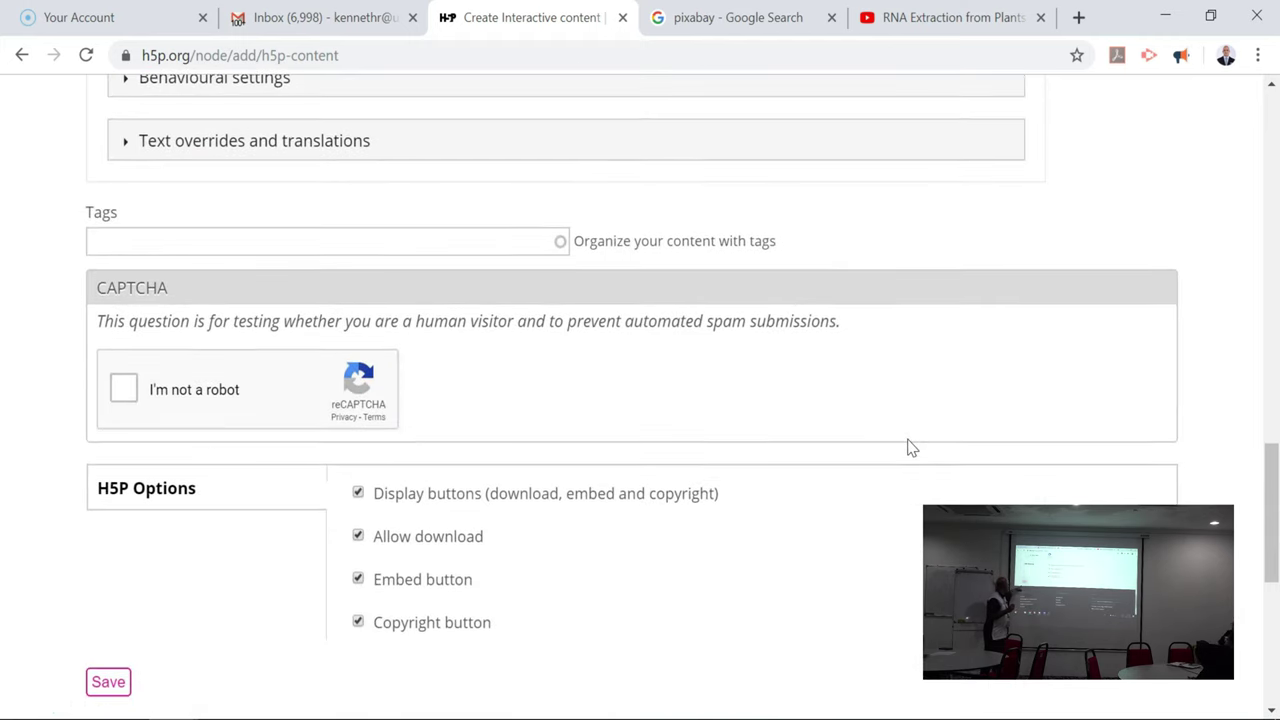
pyautogui.scroll(-3, 908, 447)
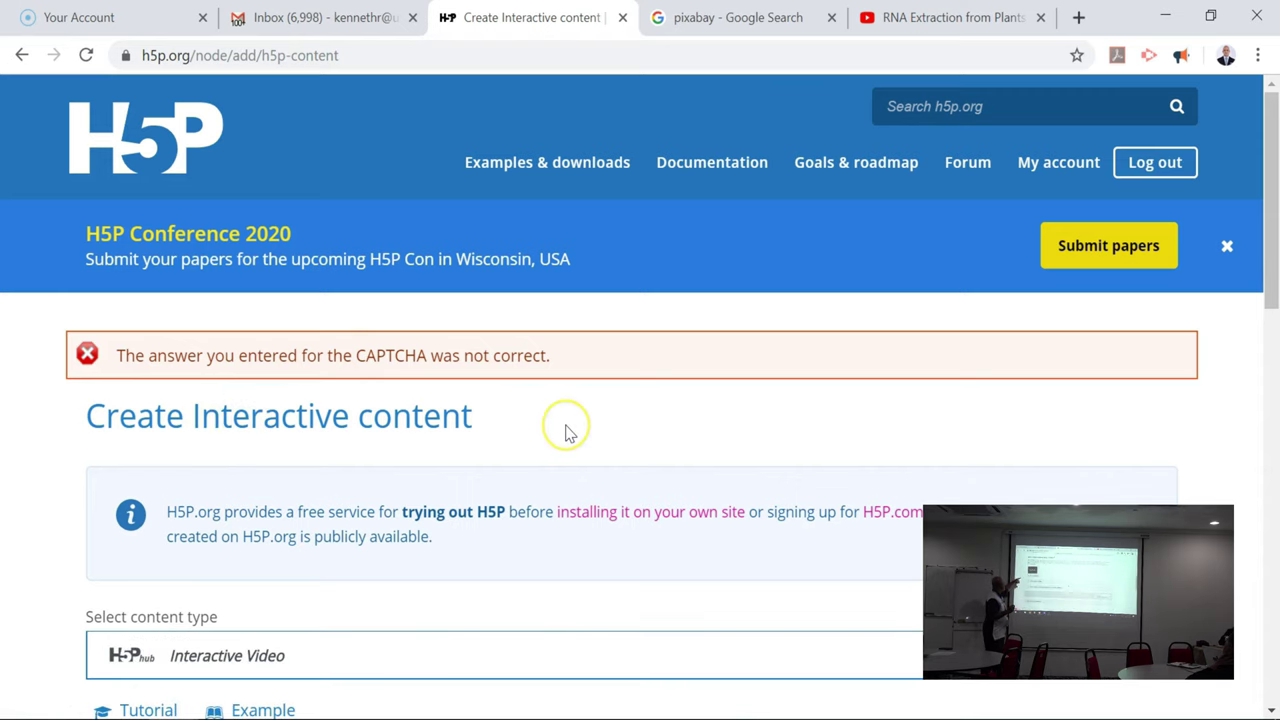
pyautogui.scroll(-5, 567, 432)
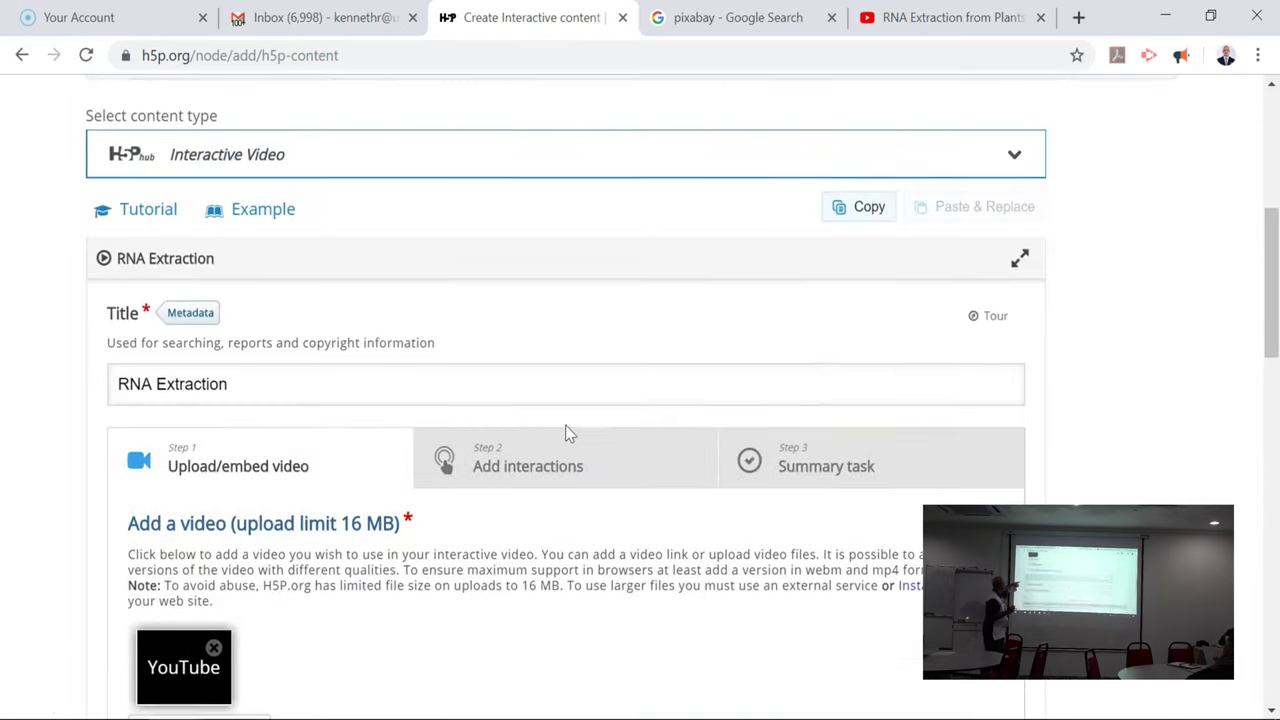
pyautogui.scroll(-10, 565, 432)
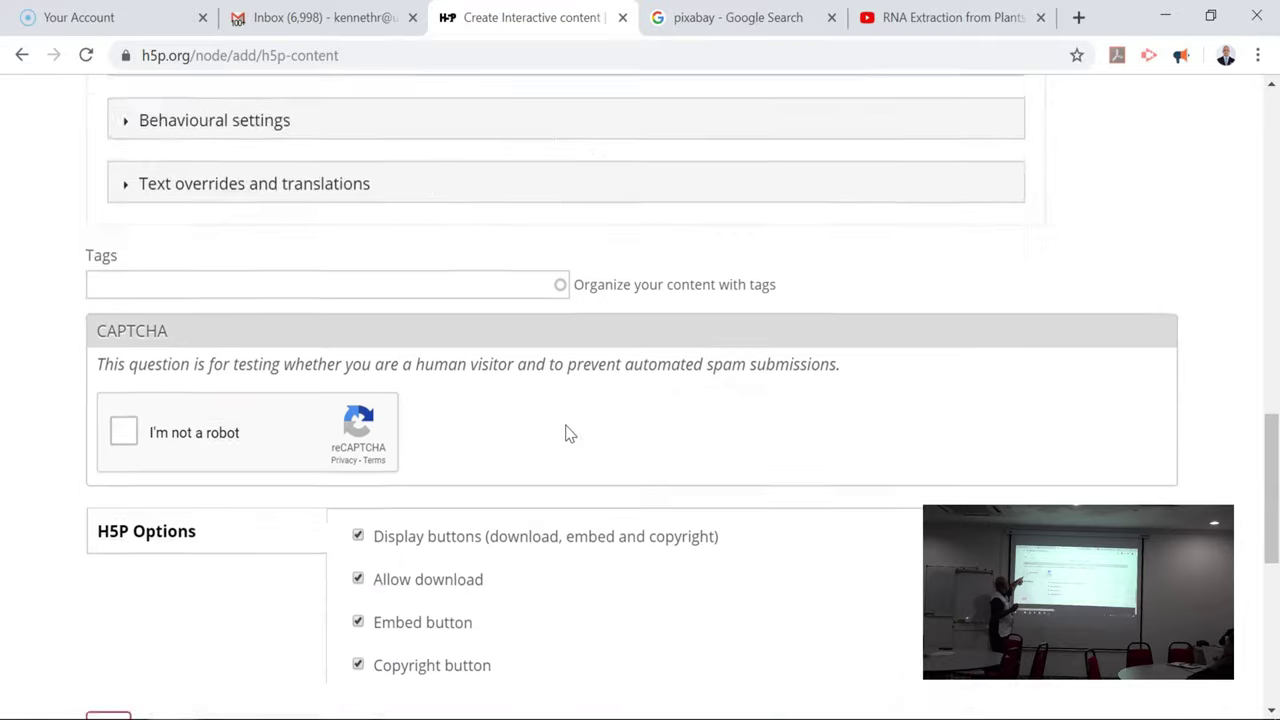
pyautogui.scroll(-1, 567, 432)
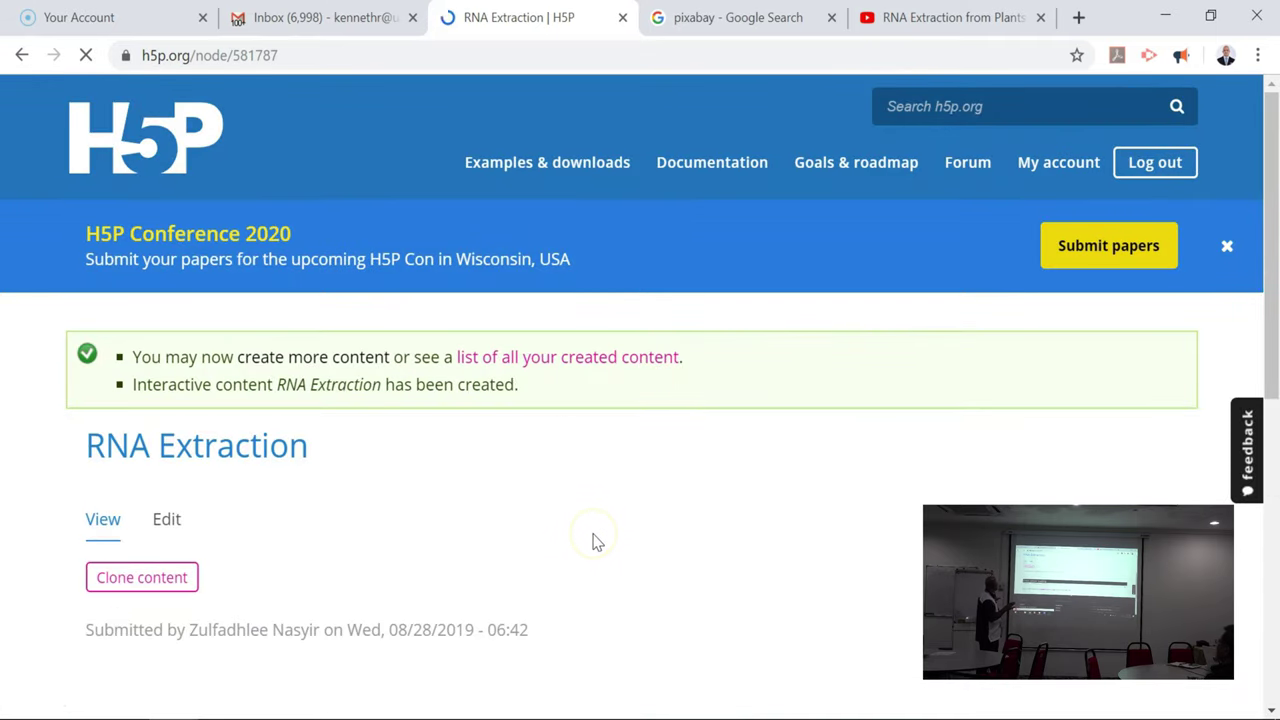
# Start playback of the saved RNA Extraction interactive video on its content page
pyautogui.scroll(-5, 593, 541)
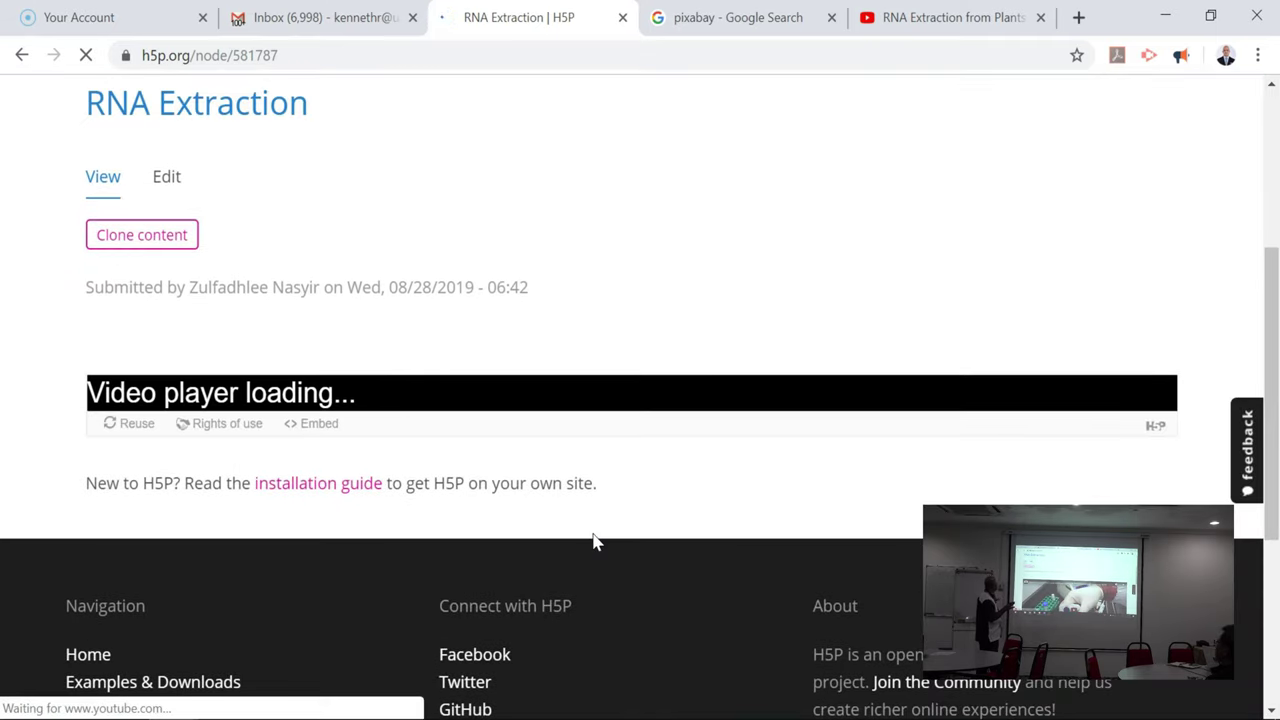
pyautogui.scroll(-3, 757, 334)
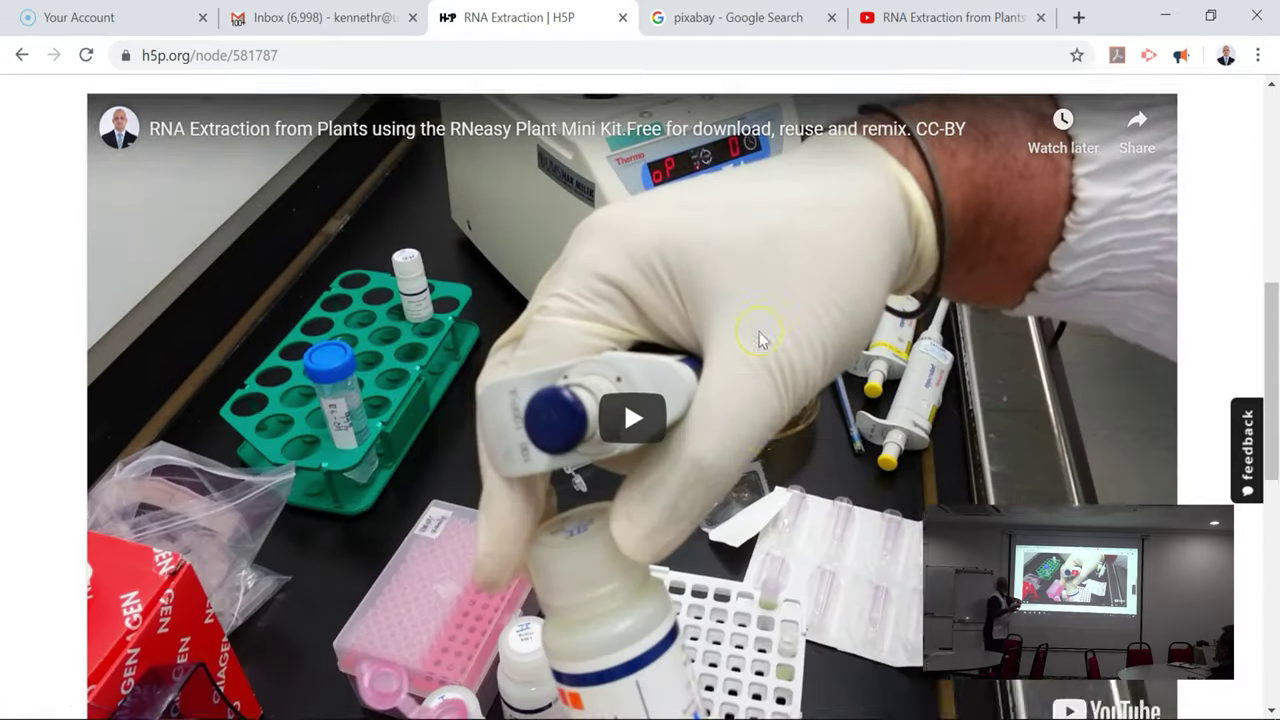
pyautogui.scroll(-2, 760, 340)
pyautogui.click(632, 282)
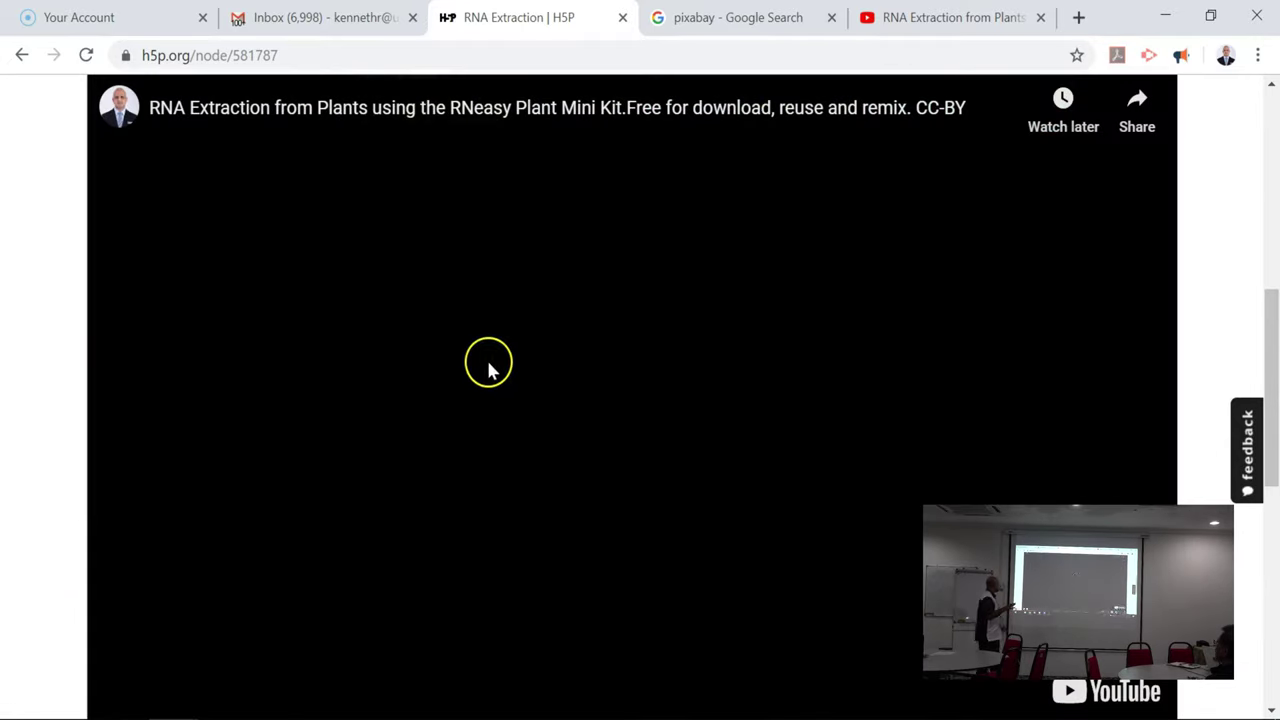
# Jump to just before the True/False question at 1:51, answer it False, check the answer and continue from the retry feedback
pyautogui.scroll(-1, 50, 514)
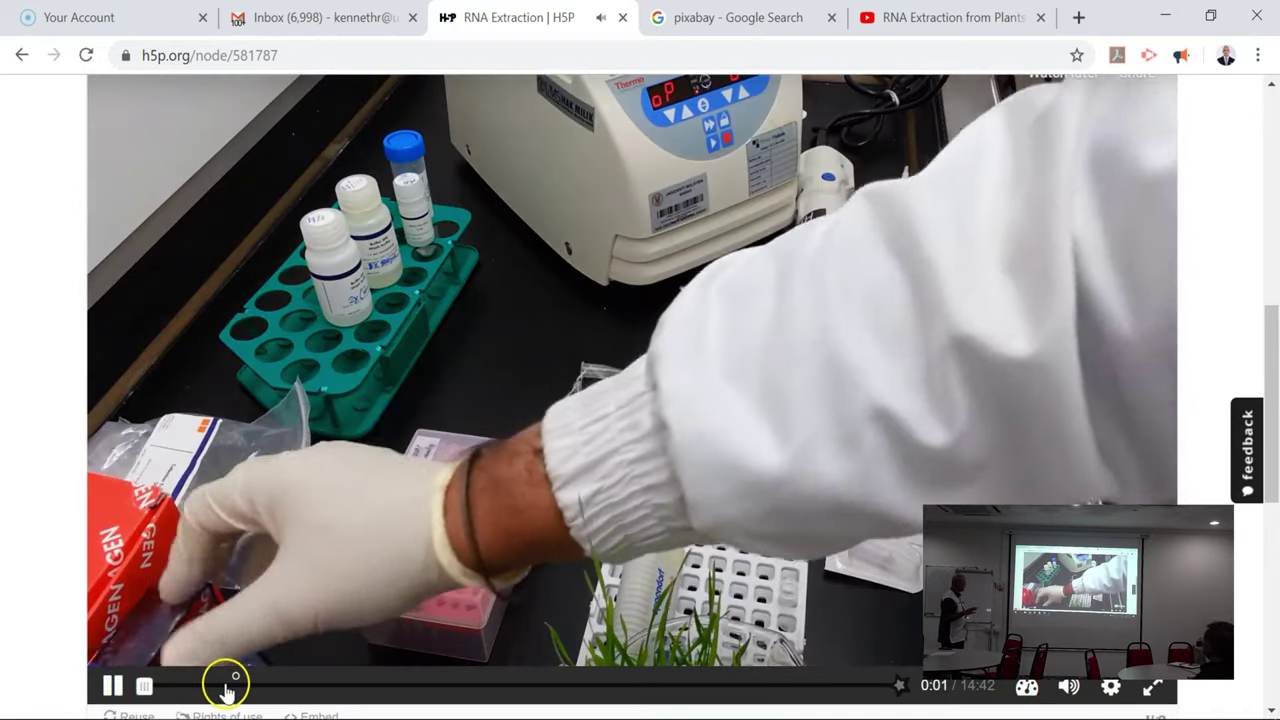
pyautogui.click(226, 686)
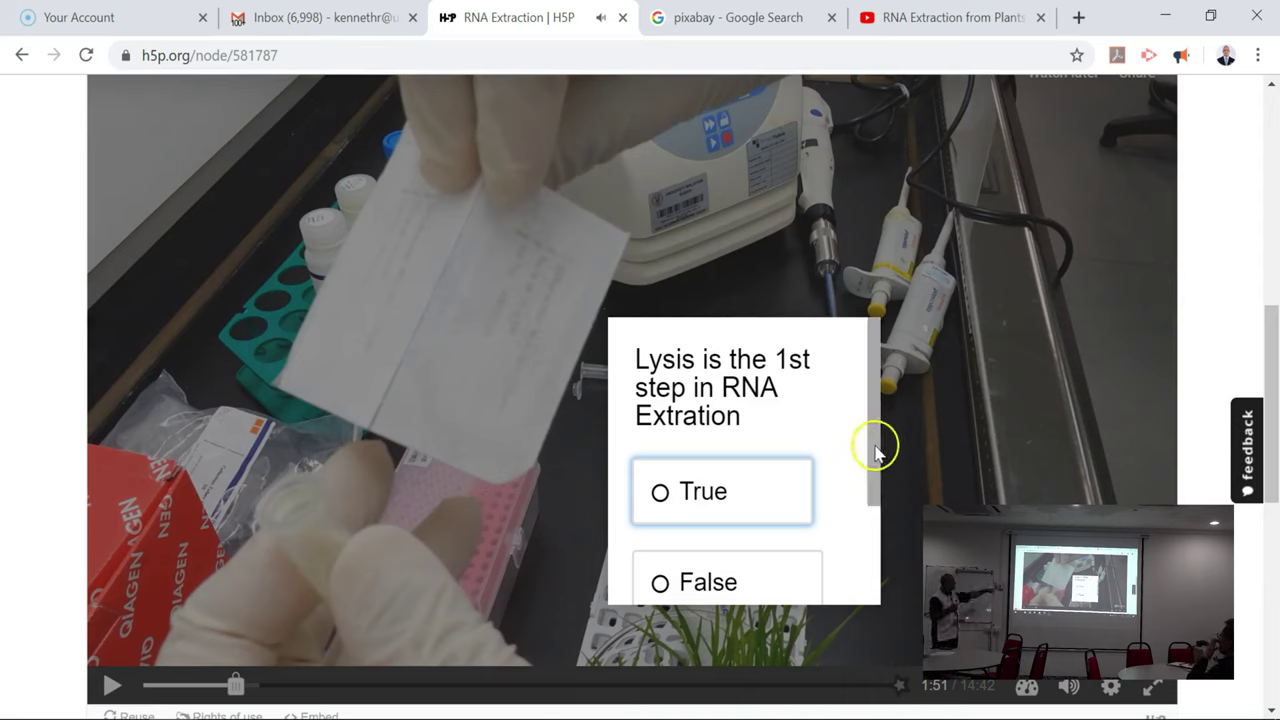
pyautogui.moveTo(875, 450)
pyautogui.mouseDown()
pyautogui.moveTo(874, 491)
pyautogui.moveTo(879, 470)
pyautogui.mouseUp()
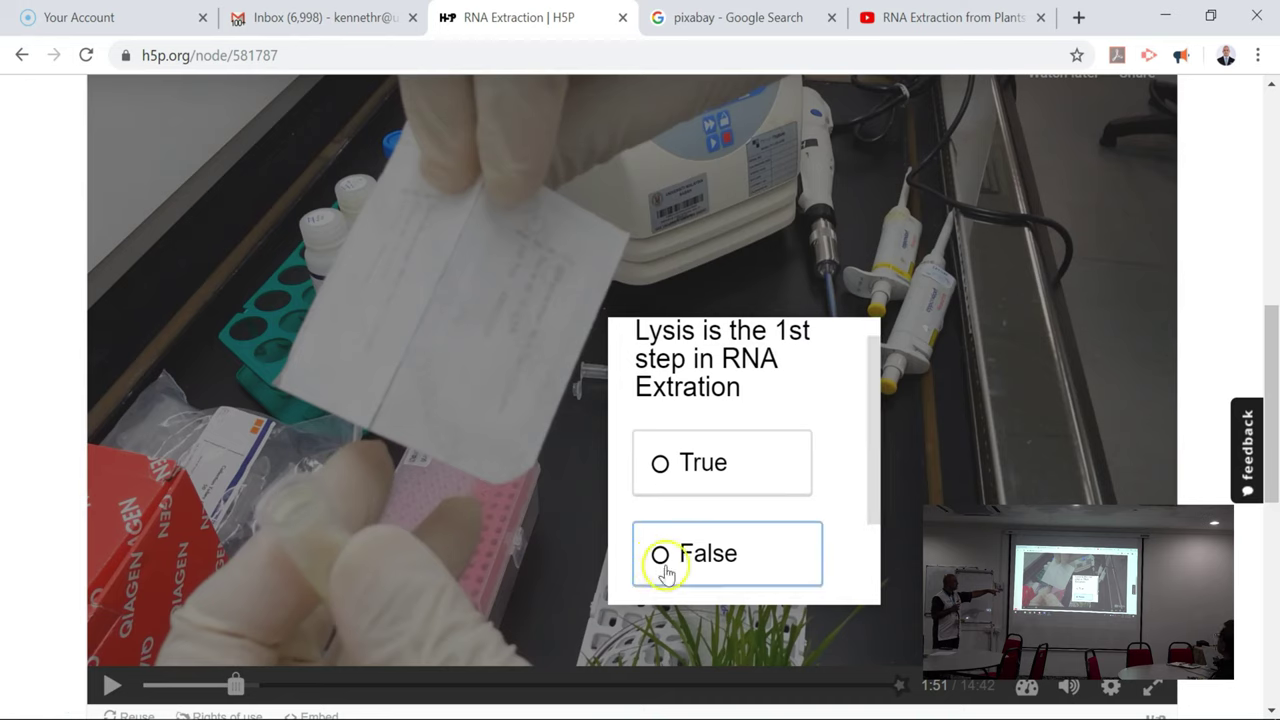
pyautogui.moveTo(877, 463); pyautogui.dragTo(874, 531)
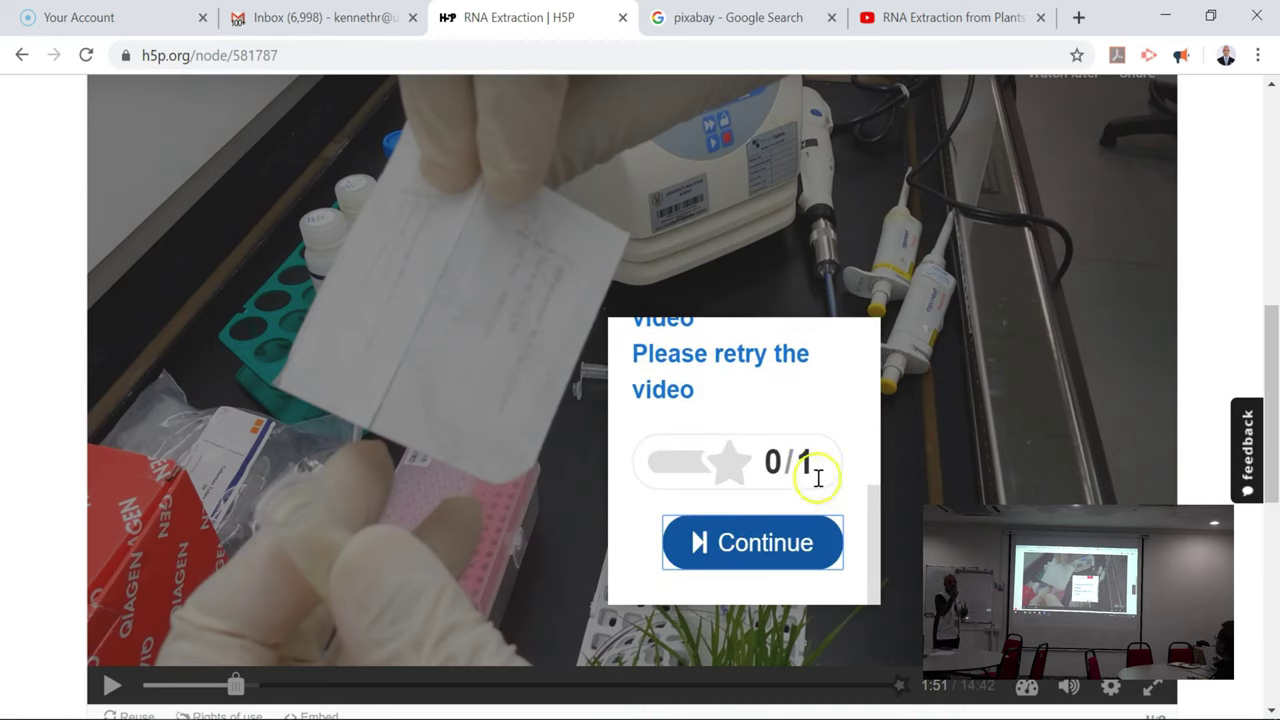
pyautogui.moveTo(876, 475); pyautogui.dragTo(877, 508)
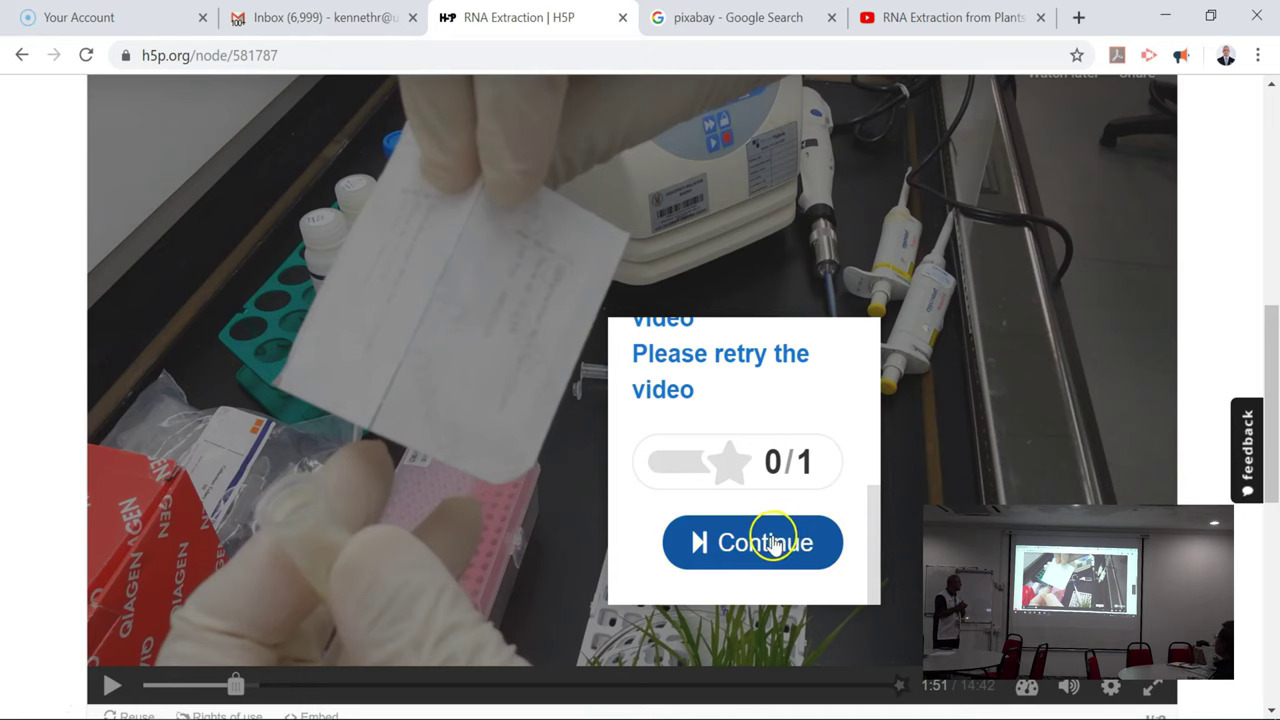
pyautogui.click(770, 542)
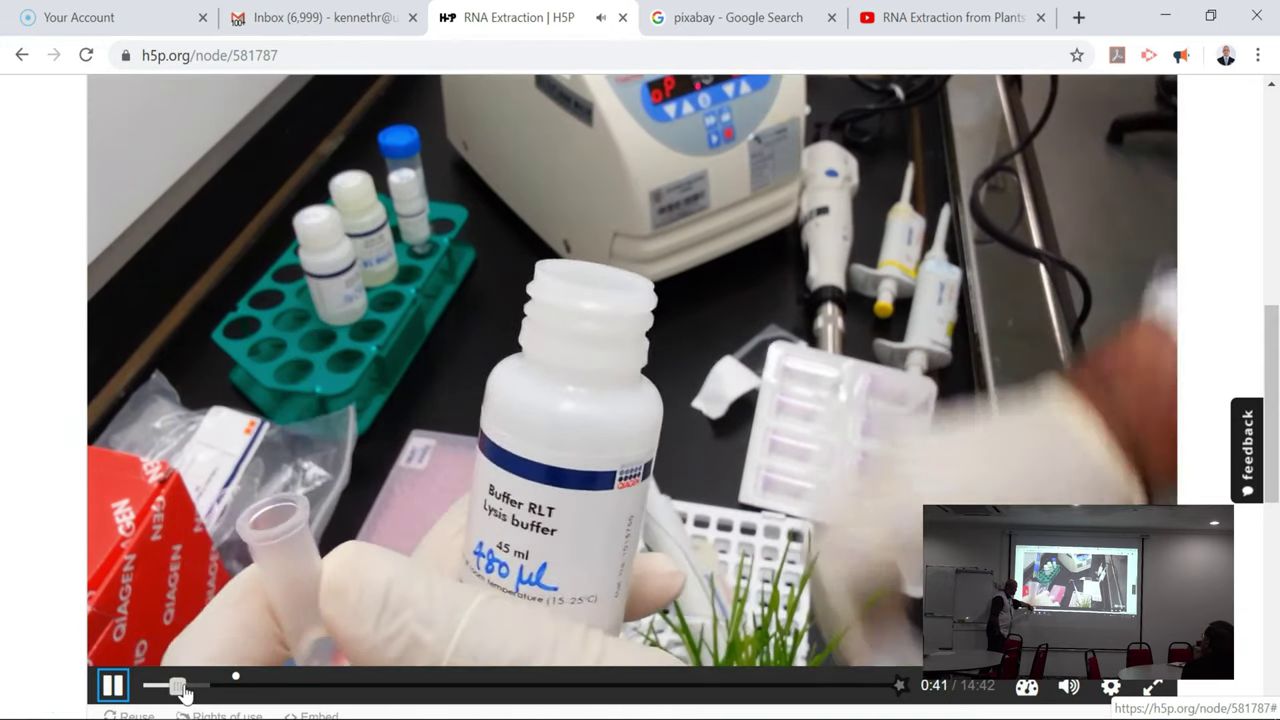
# Return to the question at 1:51, answer it True, check the answer, continue the video and pause it at 2:09
pyautogui.moveTo(178, 686); pyautogui.dragTo(229, 689)
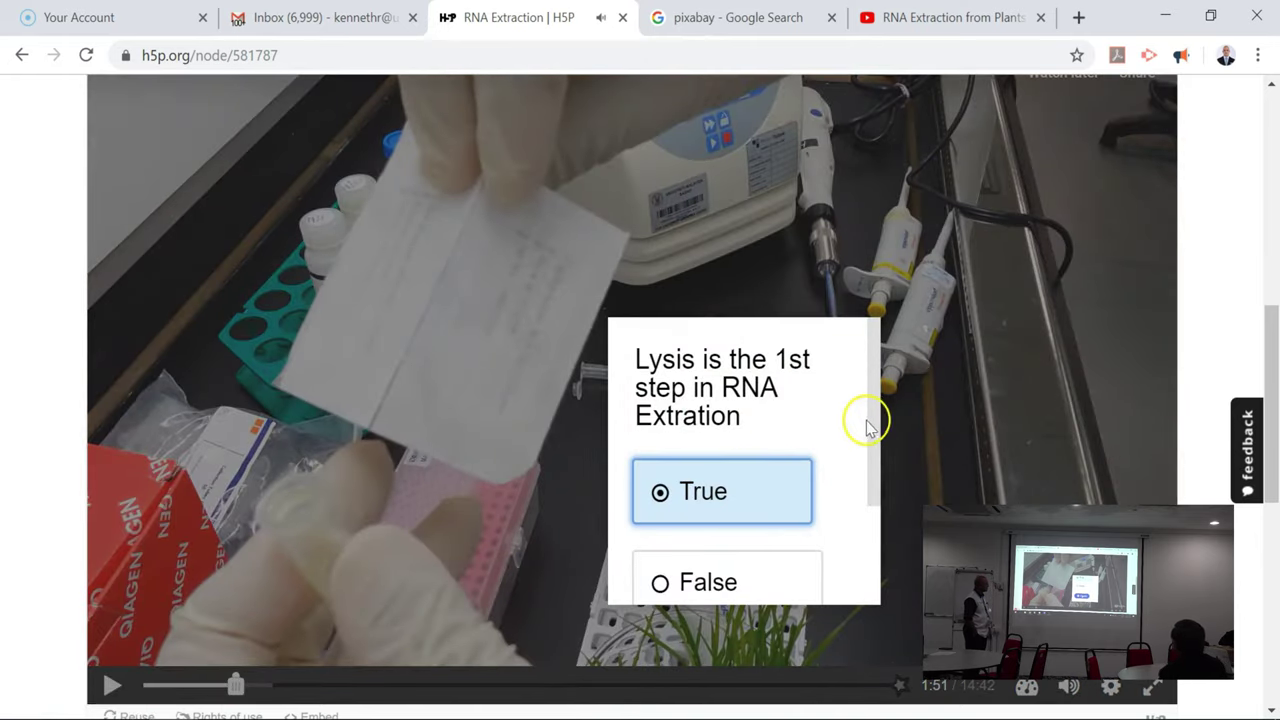
pyautogui.moveTo(869, 420); pyautogui.dragTo(875, 535)
pyautogui.click(718, 543)
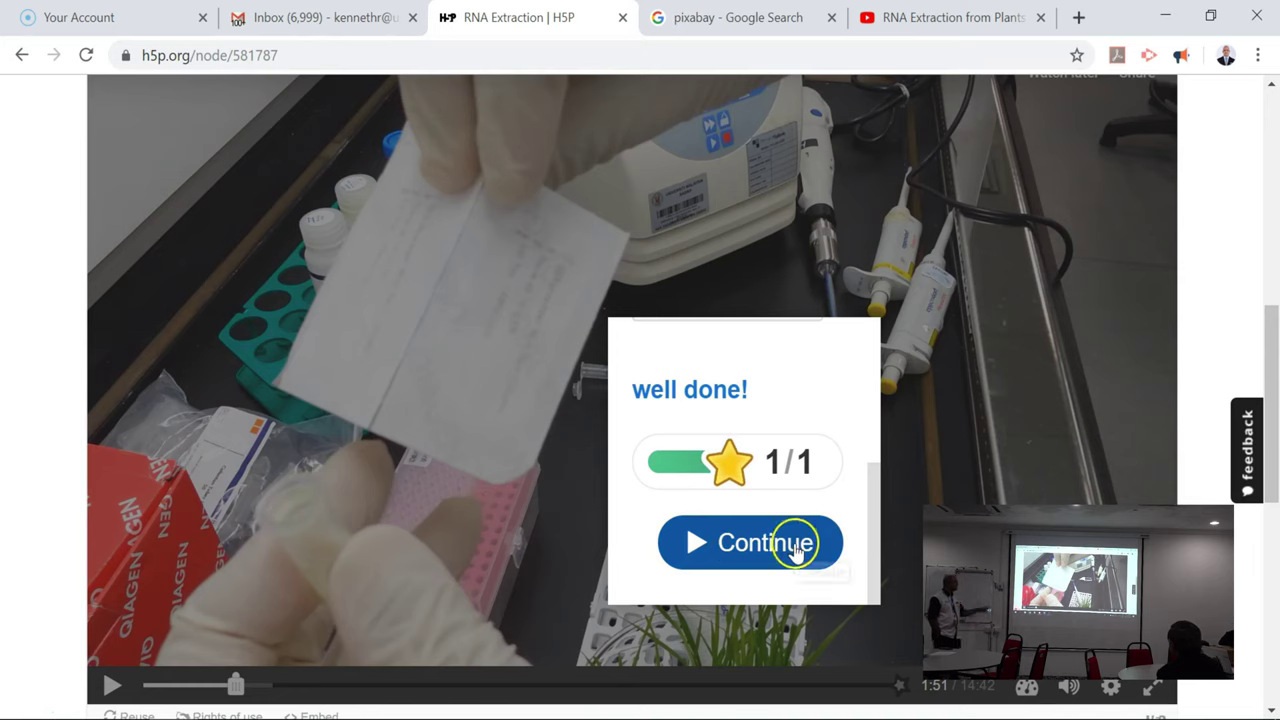
pyautogui.click(795, 551)
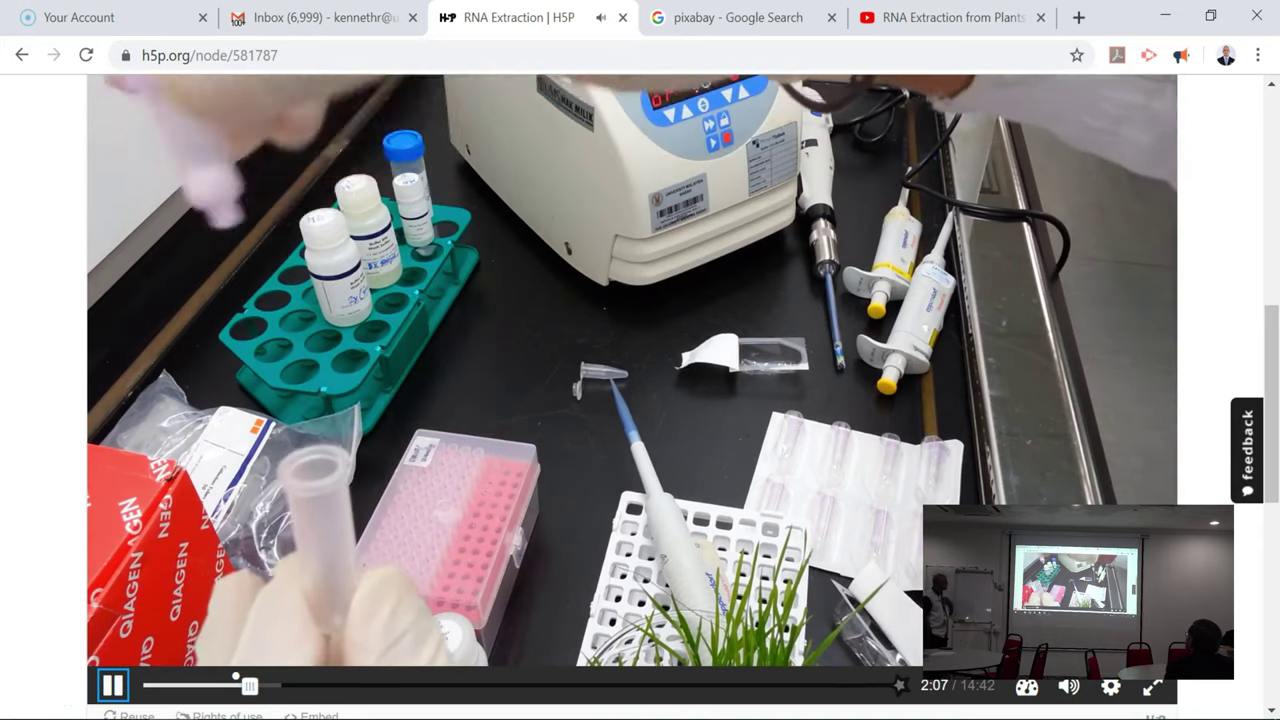
pyautogui.click(117, 682)
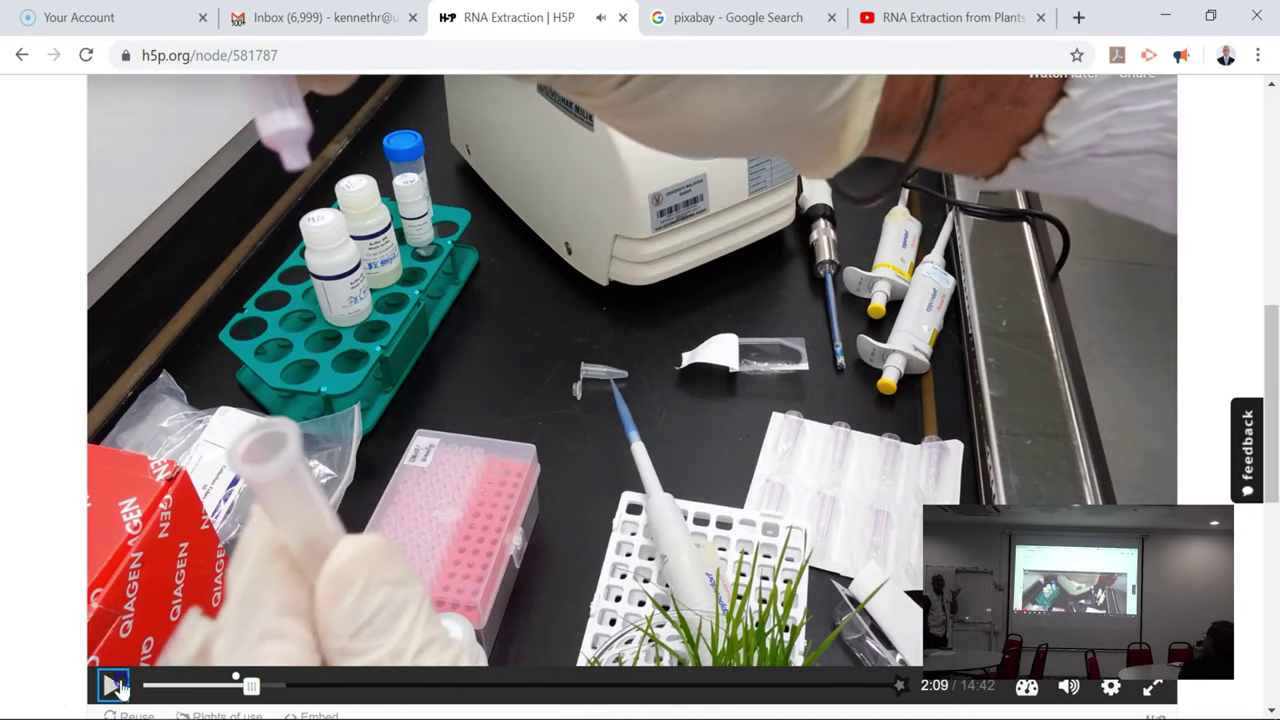
# Open the embed options of the RNA Extraction content and copy its iframe embed code
pyautogui.scroll(2, 63, 471)
pyautogui.scroll(3, 63, 468)
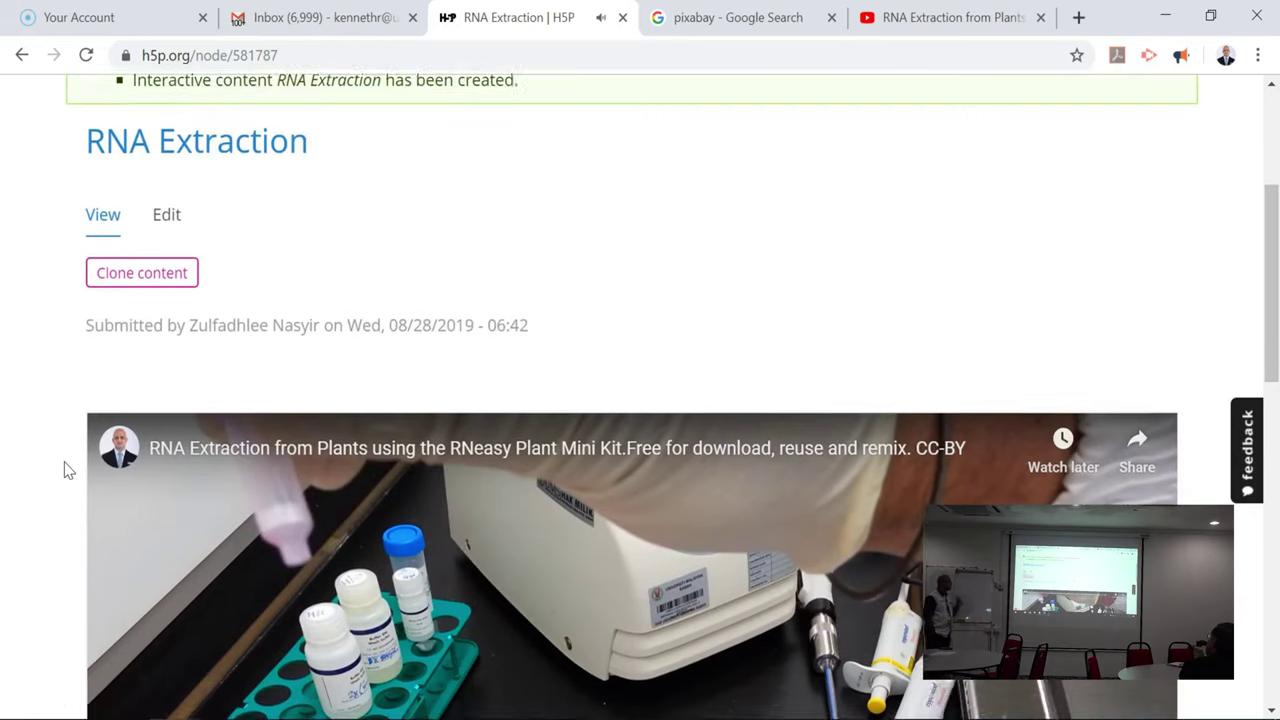
pyautogui.scroll(-7, 620, 372)
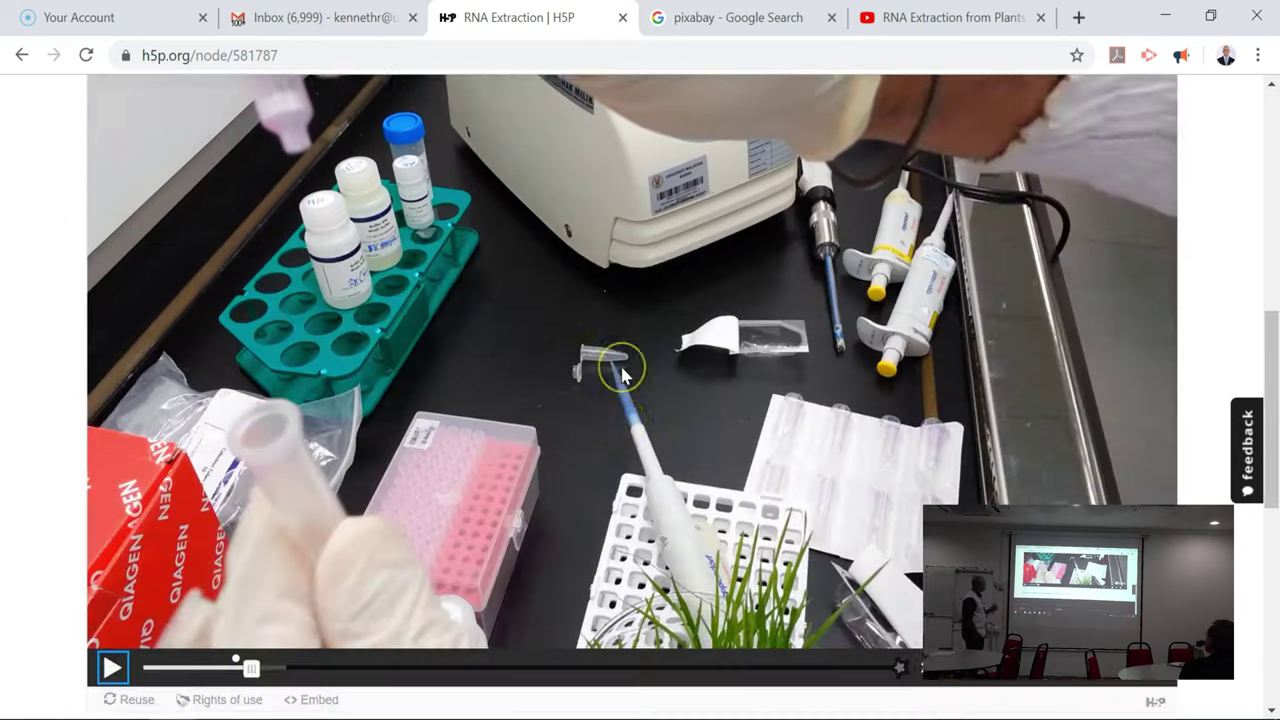
pyautogui.scroll(1, 620, 365)
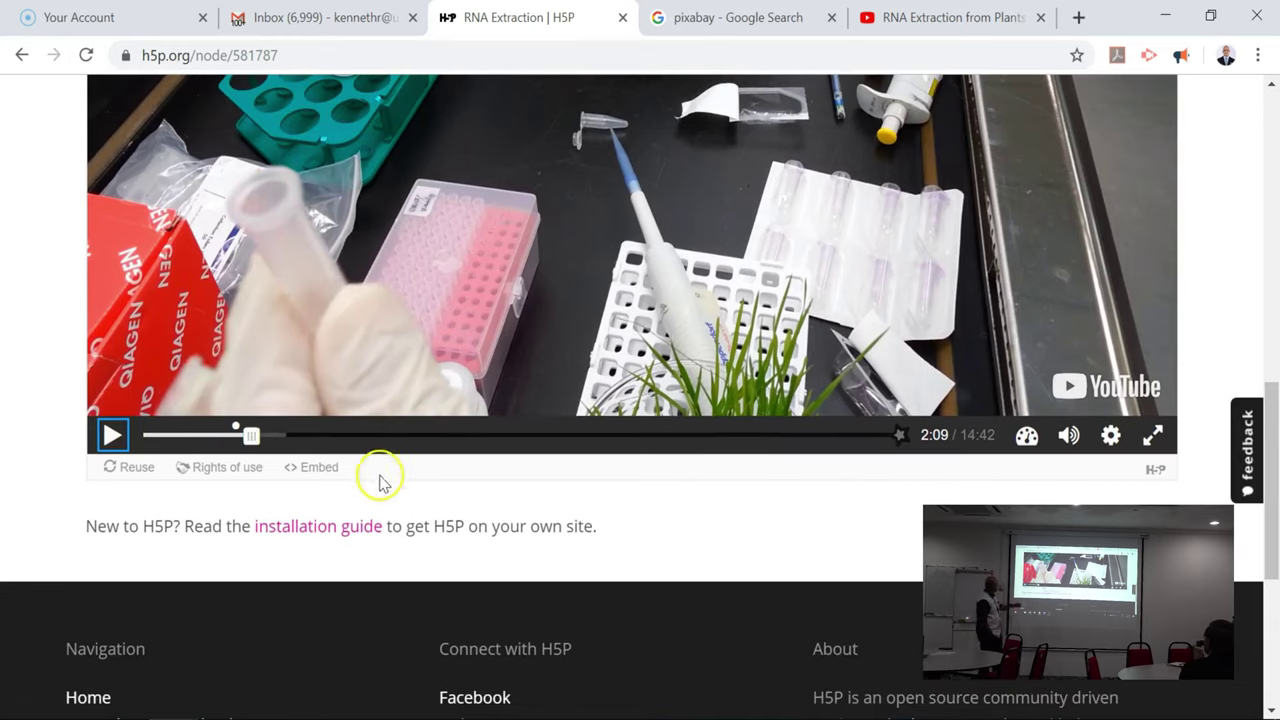
pyautogui.click(307, 472)
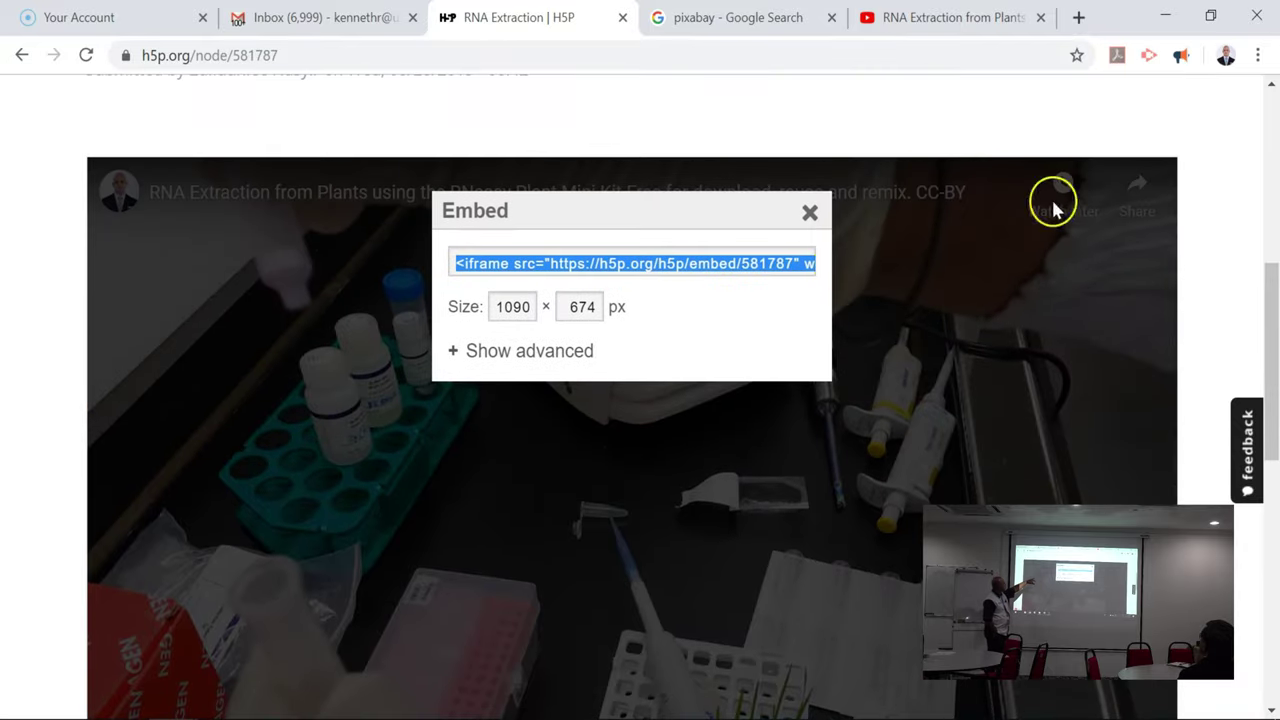
pyautogui.rightClick(773, 266)
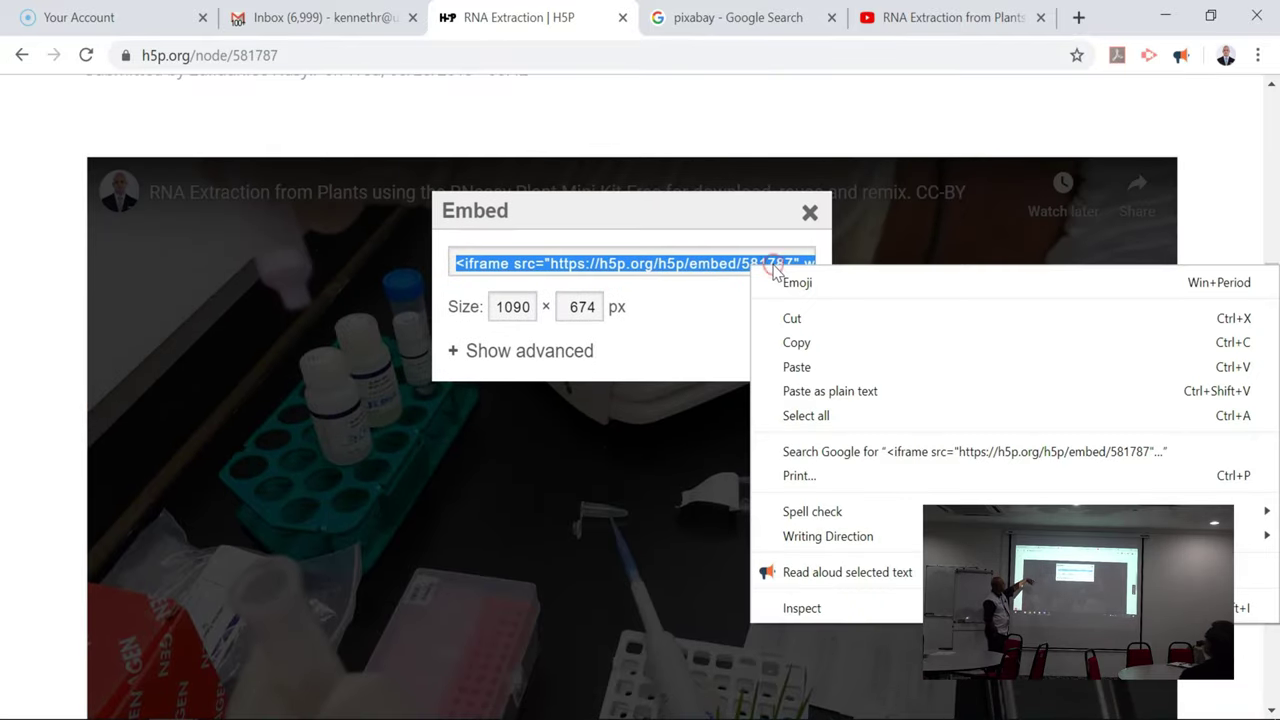
pyautogui.click(805, 346)
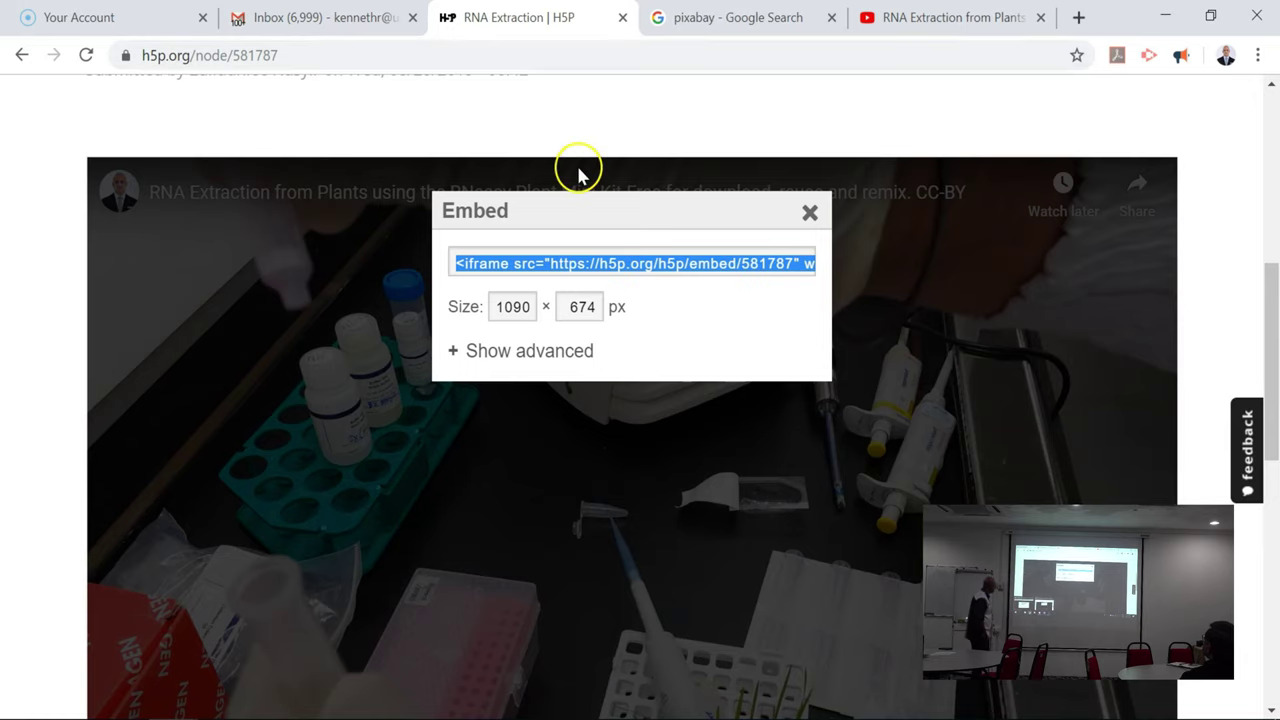
# Open the SmartUMS site smart2.ums.edu.my in a new browser tab
pyautogui.moveTo(213, 717)
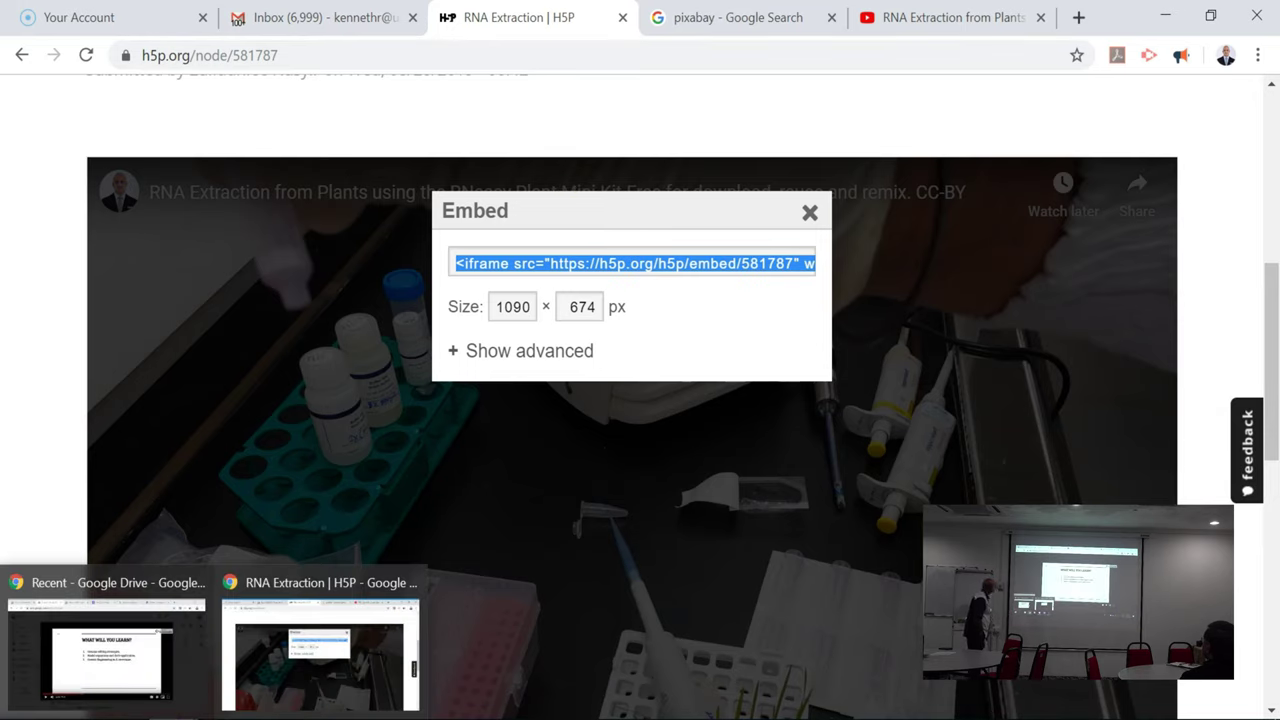
pyautogui.moveTo(157, 651)
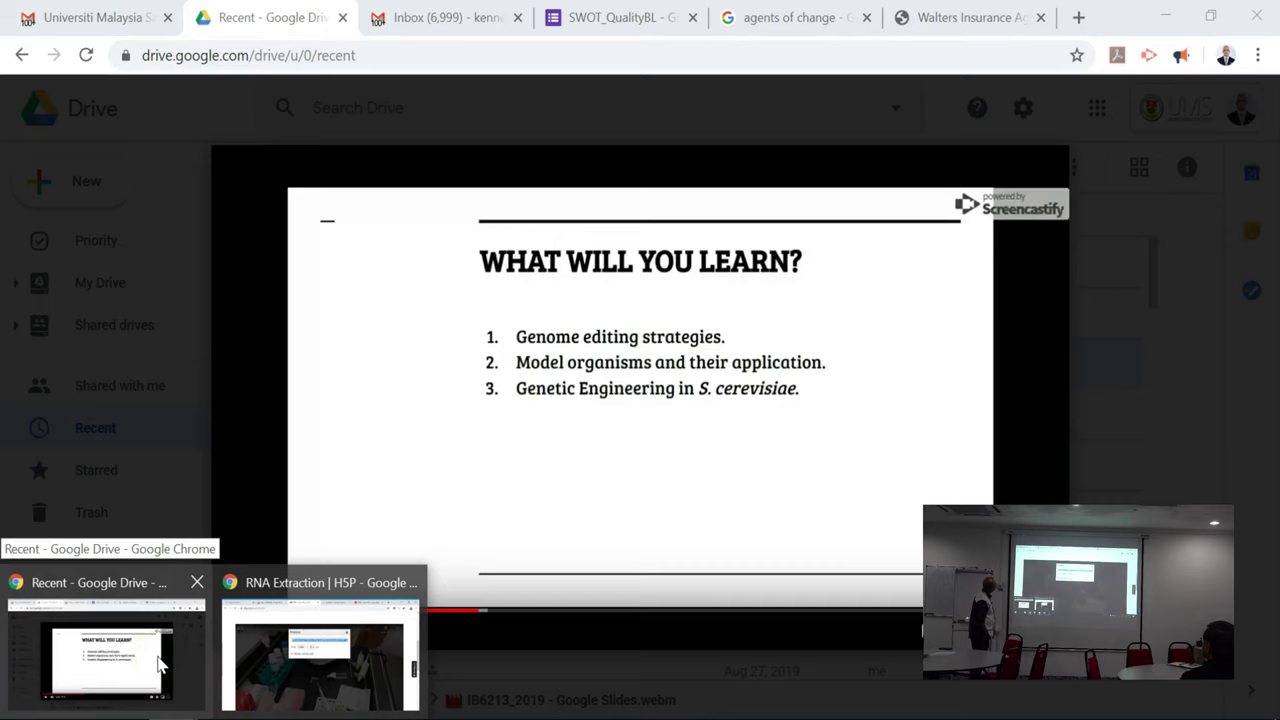
pyautogui.click(291, 673)
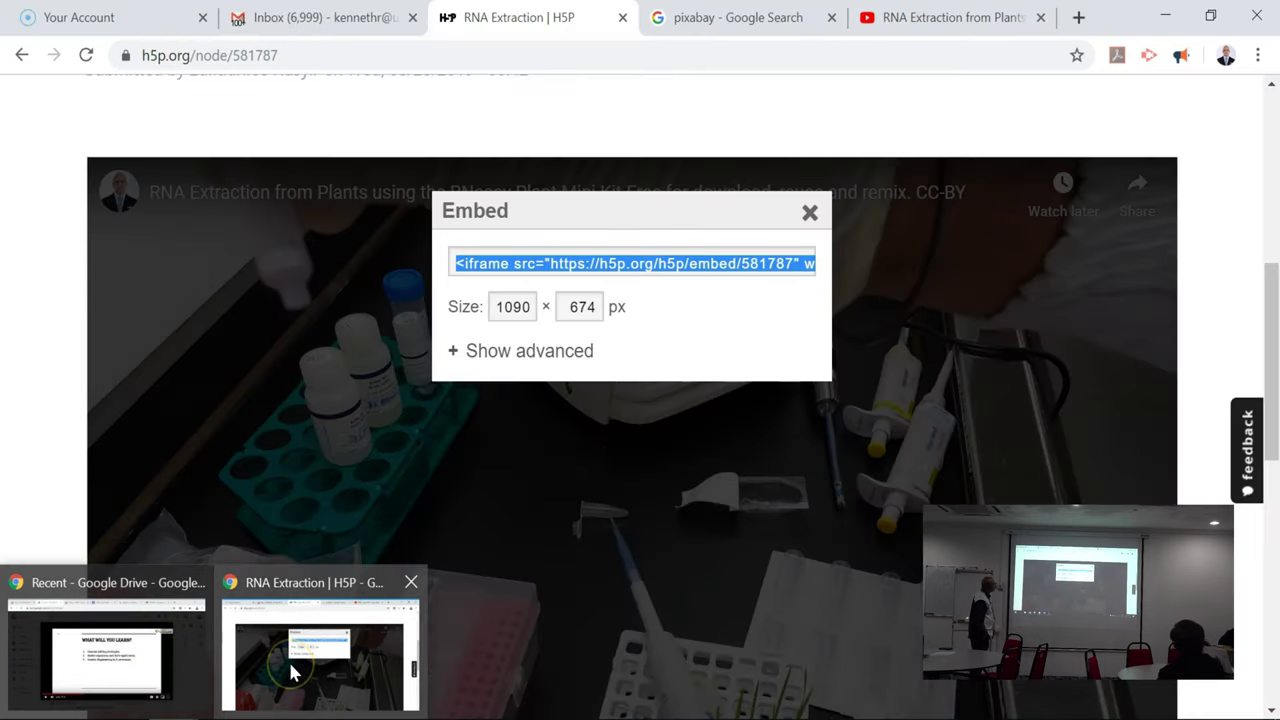
pyautogui.click(1078, 17)
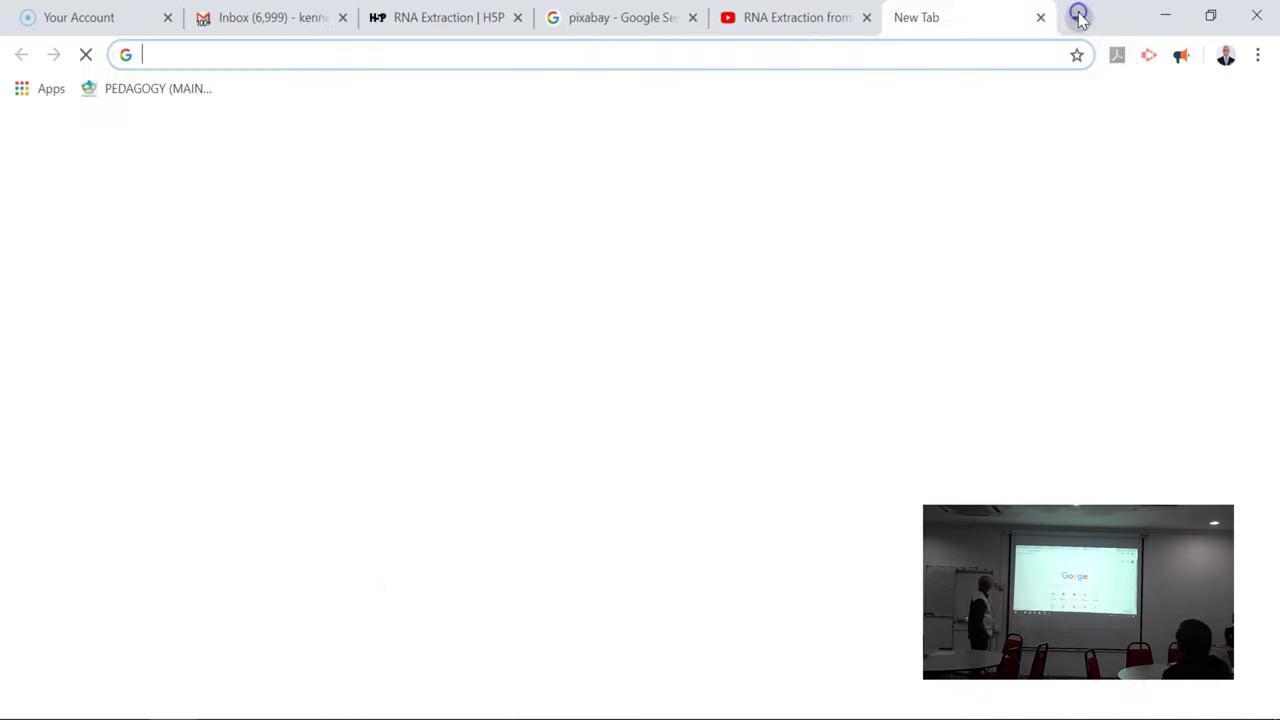
pyautogui.write('s')
pyautogui.press('Return')
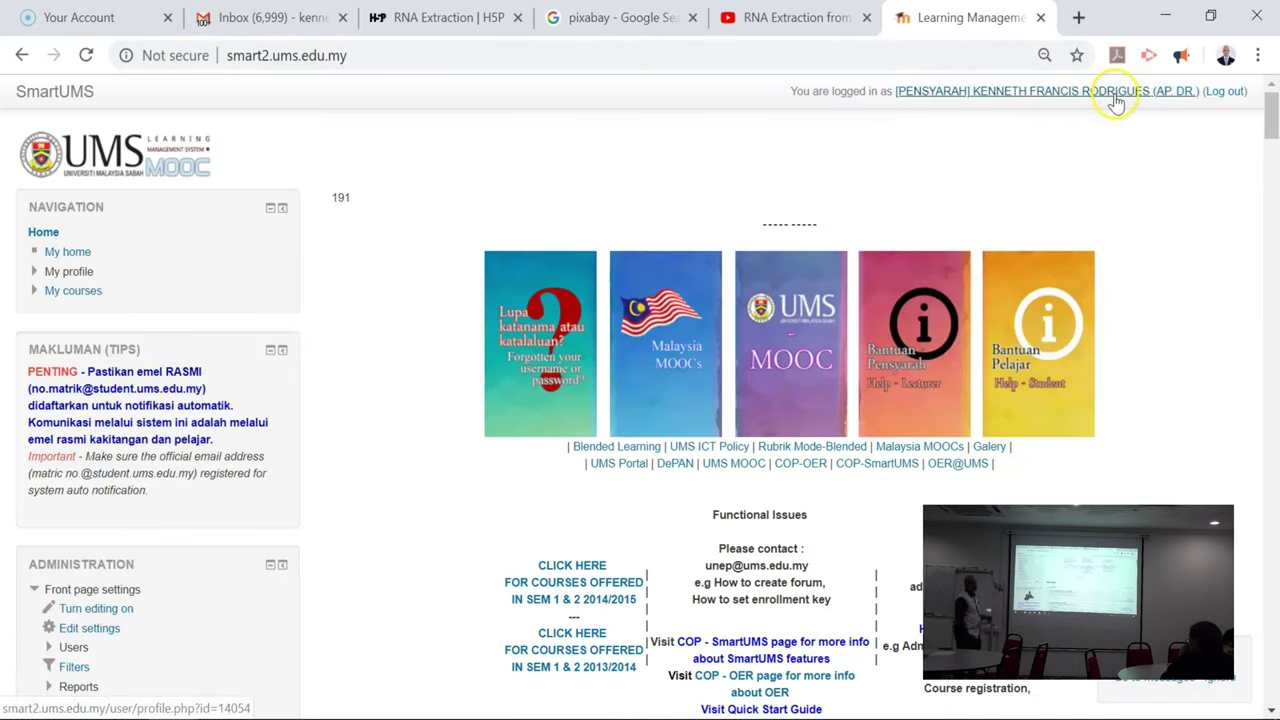
# Search the SmartUMS courses for "demo"
pyautogui.scroll(-5, 410, 413)
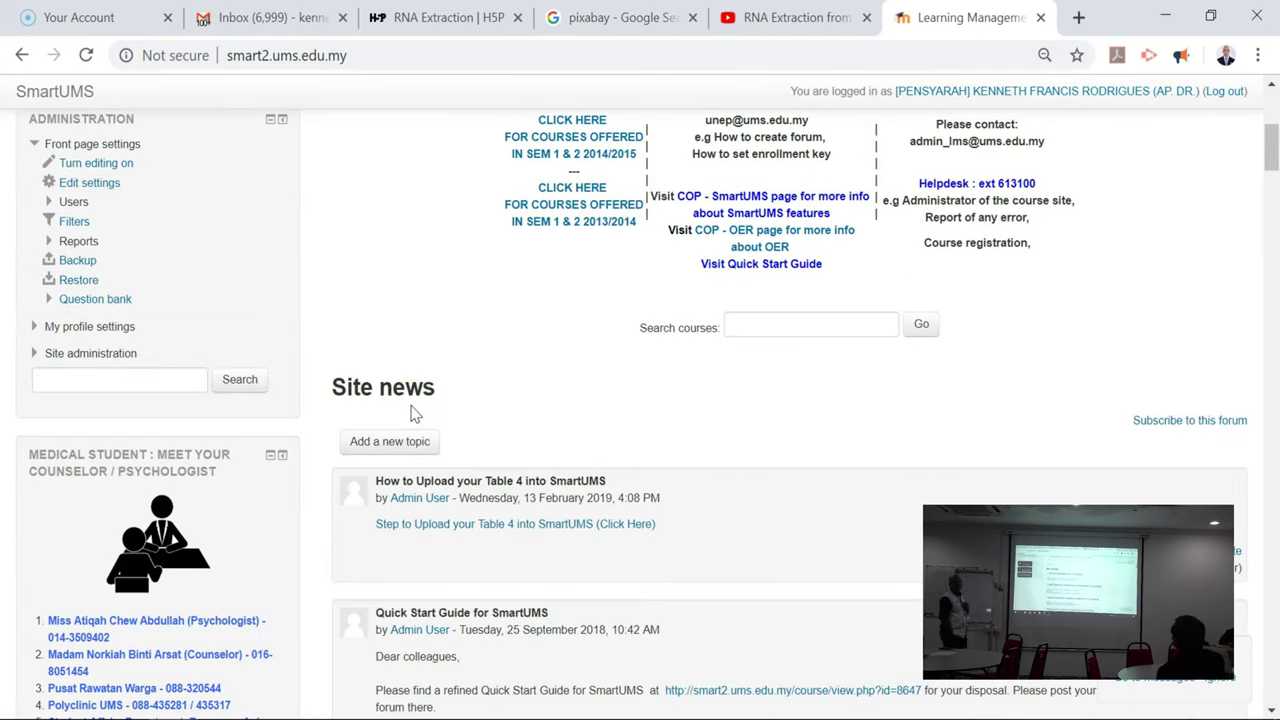
pyautogui.scroll(-2, 415, 413)
pyautogui.scroll(-5, 415, 413)
pyautogui.scroll(4, 415, 413)
pyautogui.scroll(3, 415, 413)
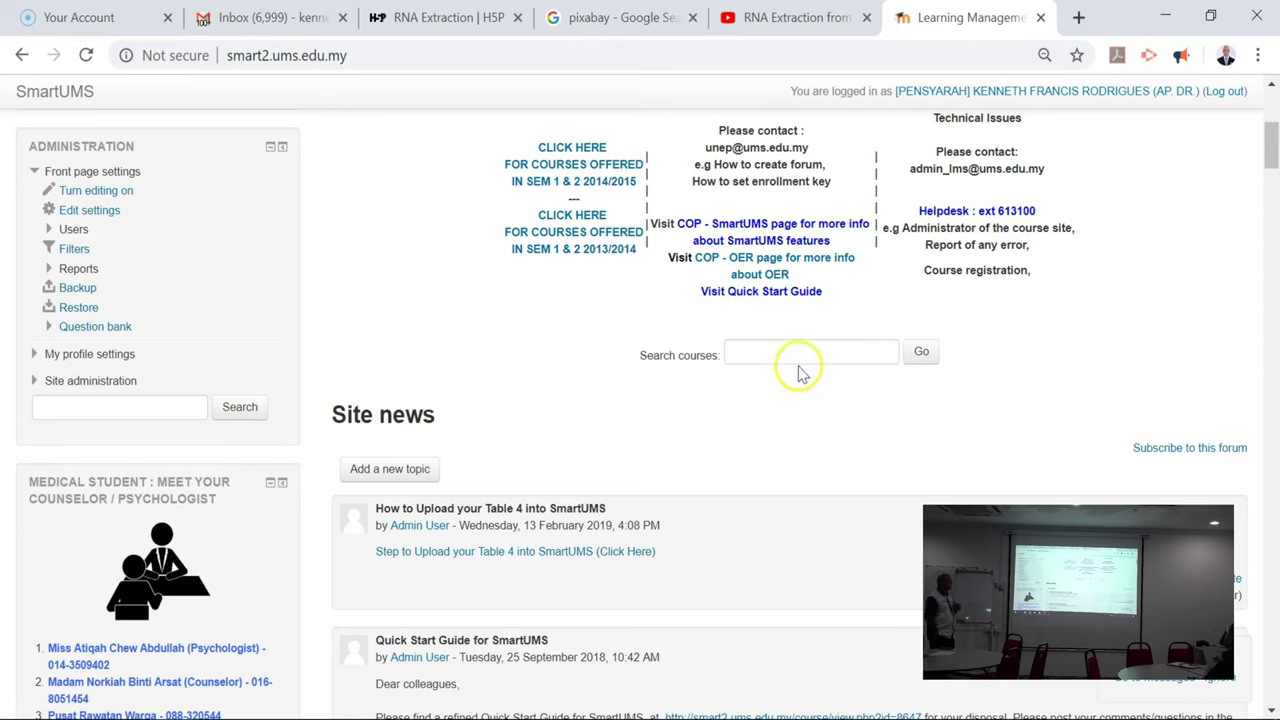
pyautogui.click(799, 354)
pyautogui.write('c')
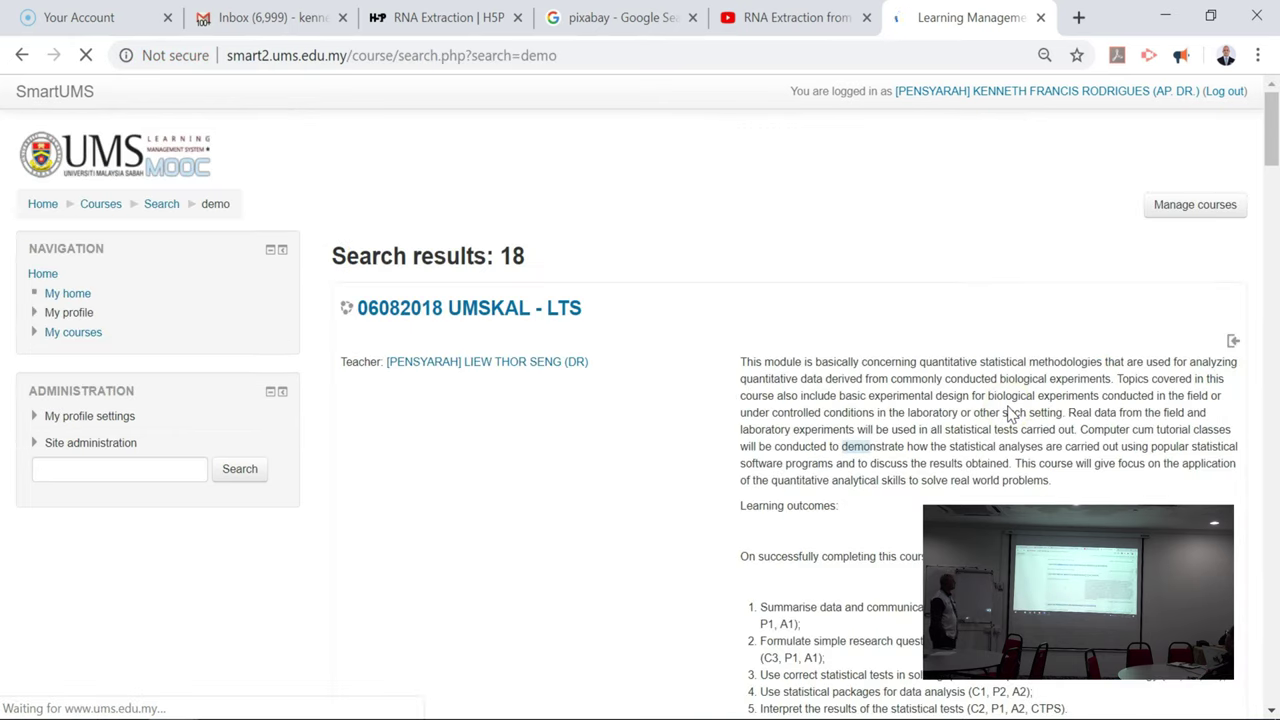
# Open the DEMO BL course from the search results and turn its editing on
pyautogui.scroll(-6, 530, 460)
pyautogui.scroll(-15, 531, 459)
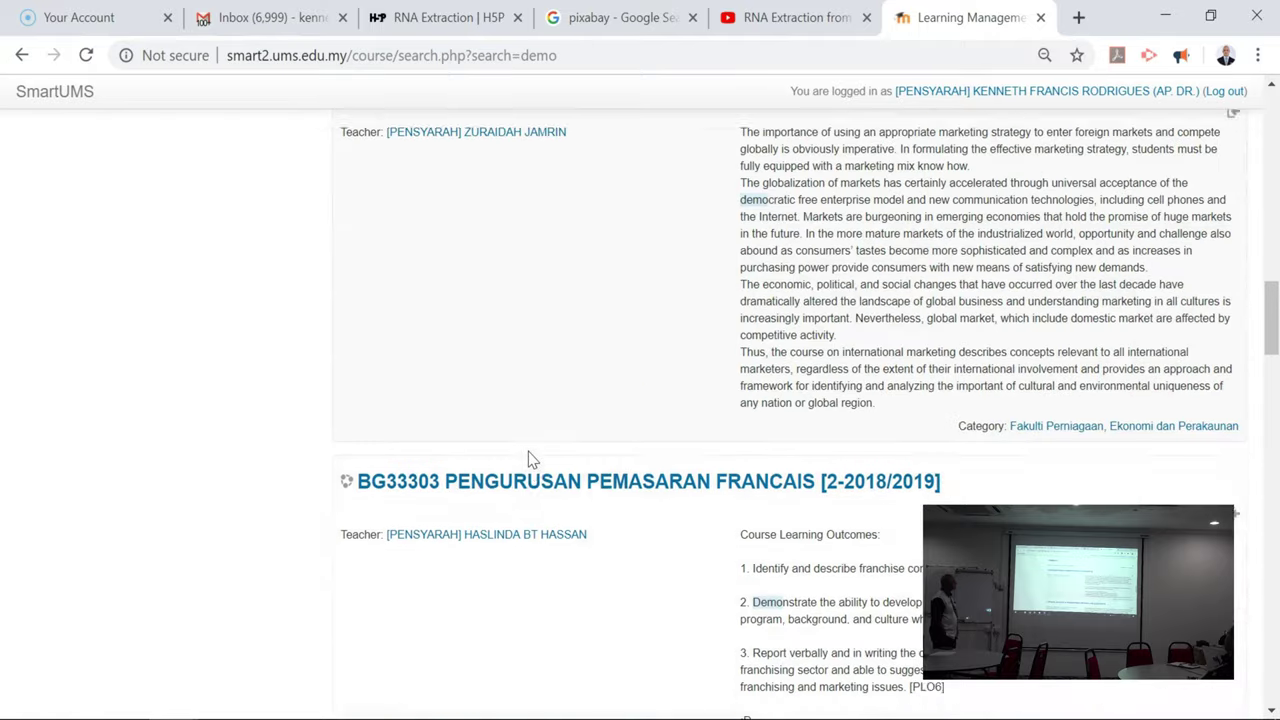
pyautogui.scroll(-5, 531, 459)
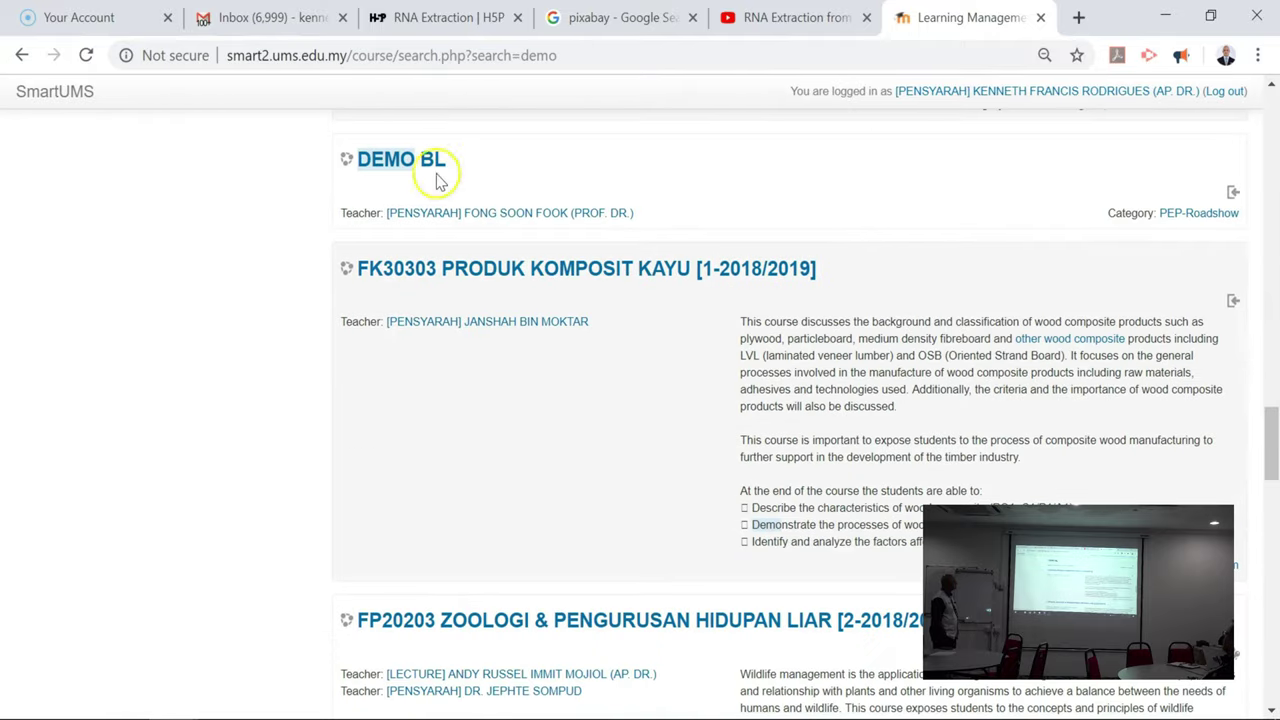
pyautogui.click(403, 158)
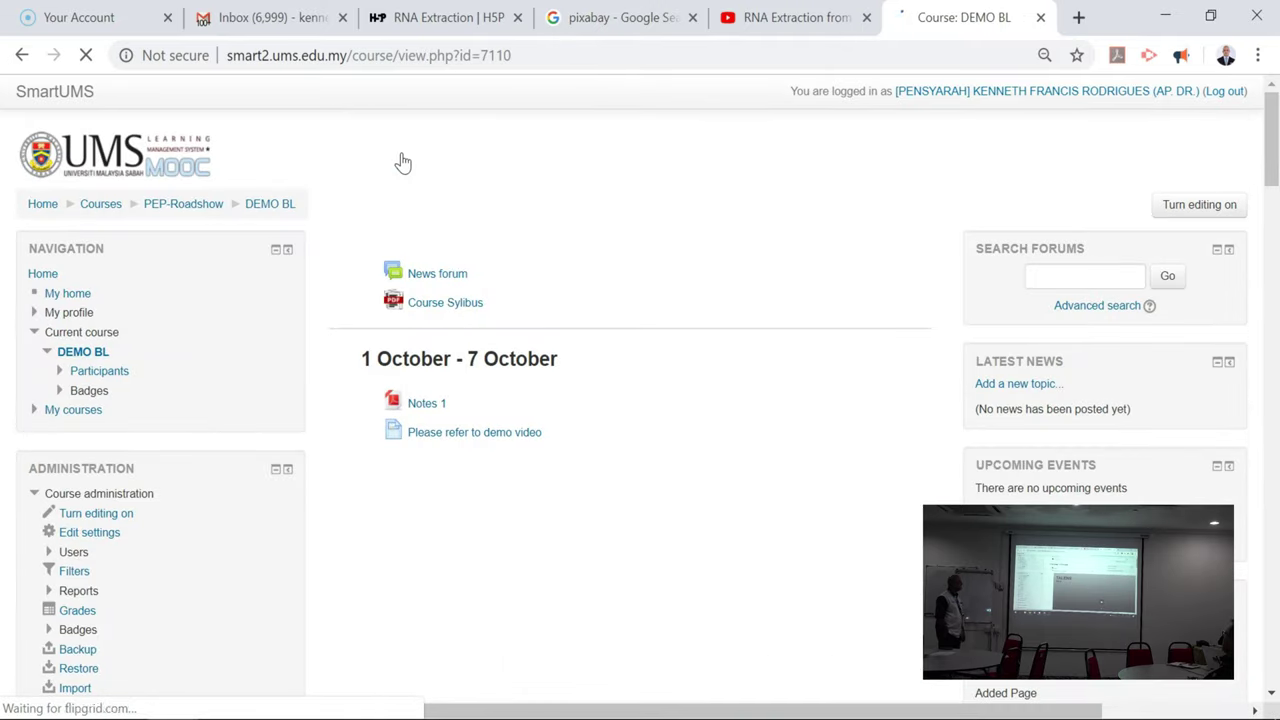
pyautogui.scroll(-2, 816, 265)
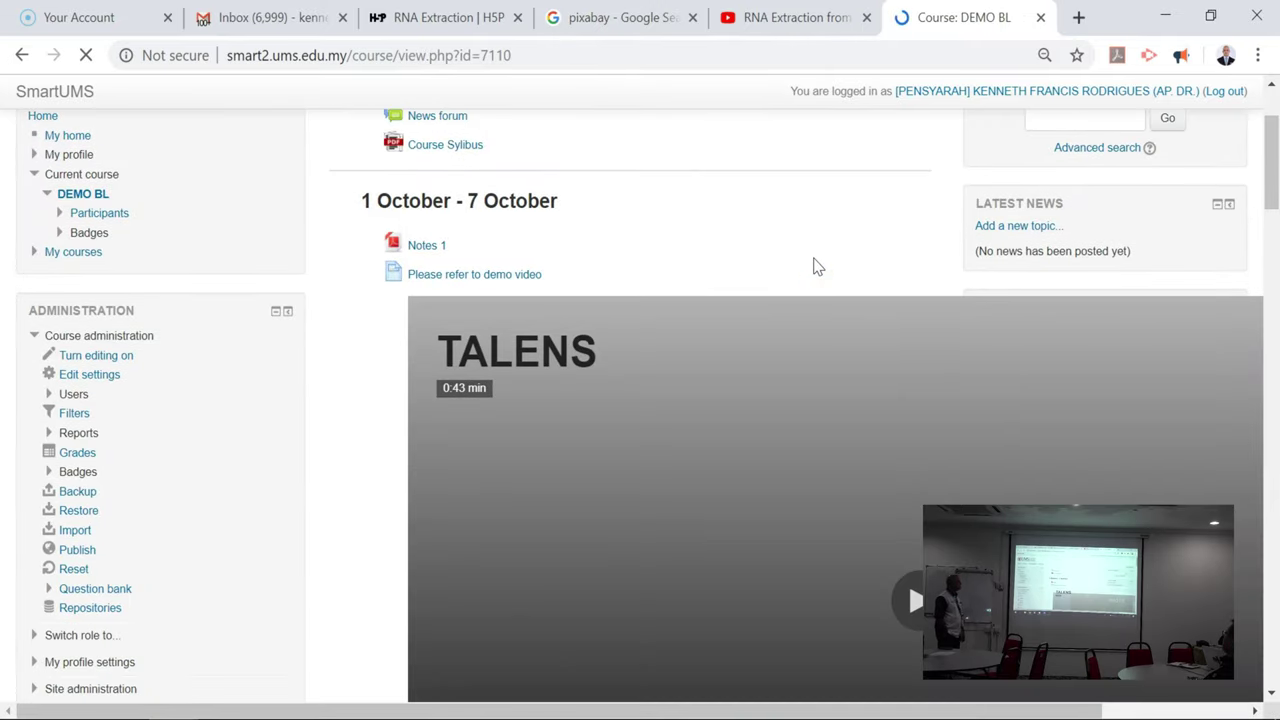
pyautogui.scroll(2, 814, 266)
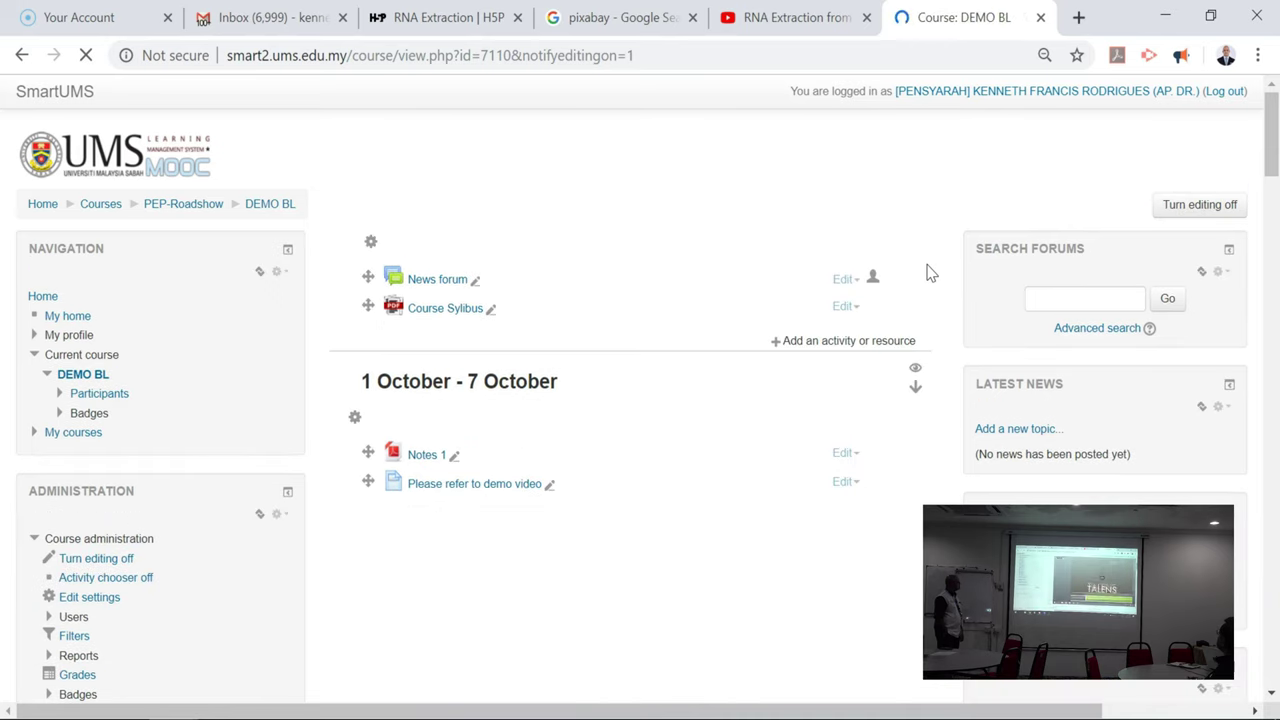
# Add a new Page resource to the 8 October - 14 October section of the course
pyautogui.scroll(-1, 838, 428)
pyautogui.scroll(-7, 838, 428)
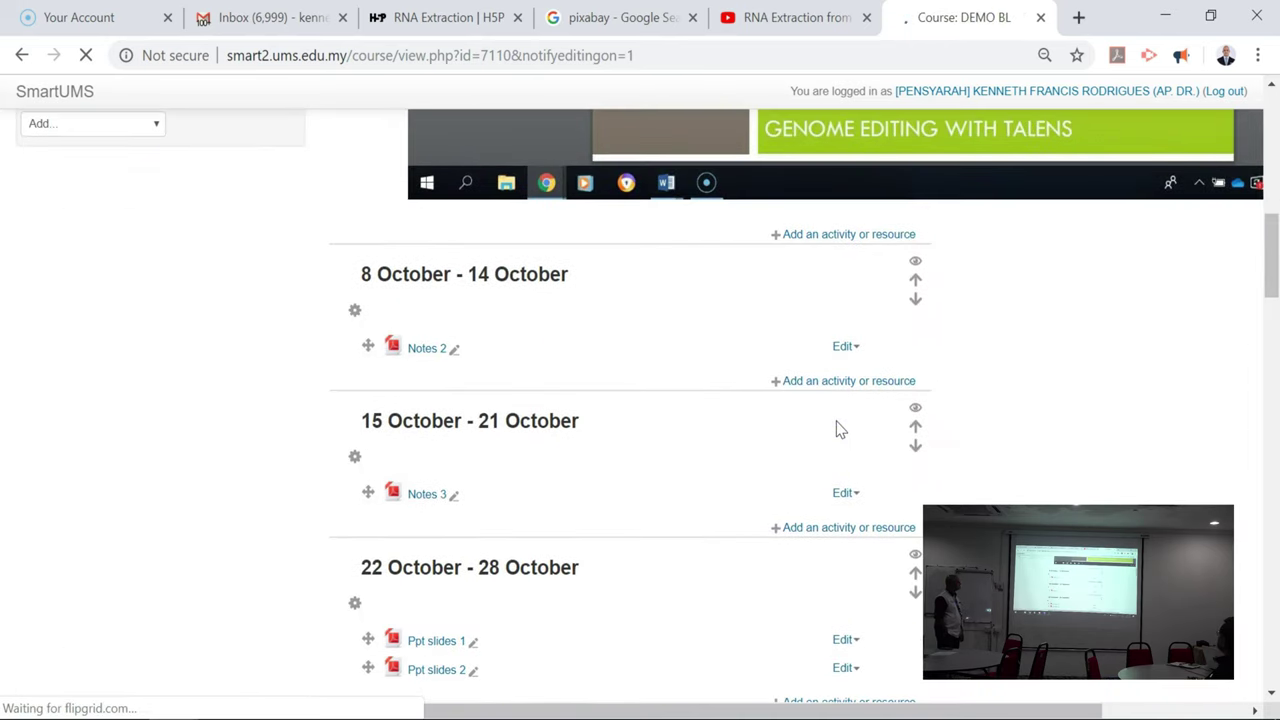
pyautogui.click(880, 380)
pyautogui.scroll(-3, 518, 492)
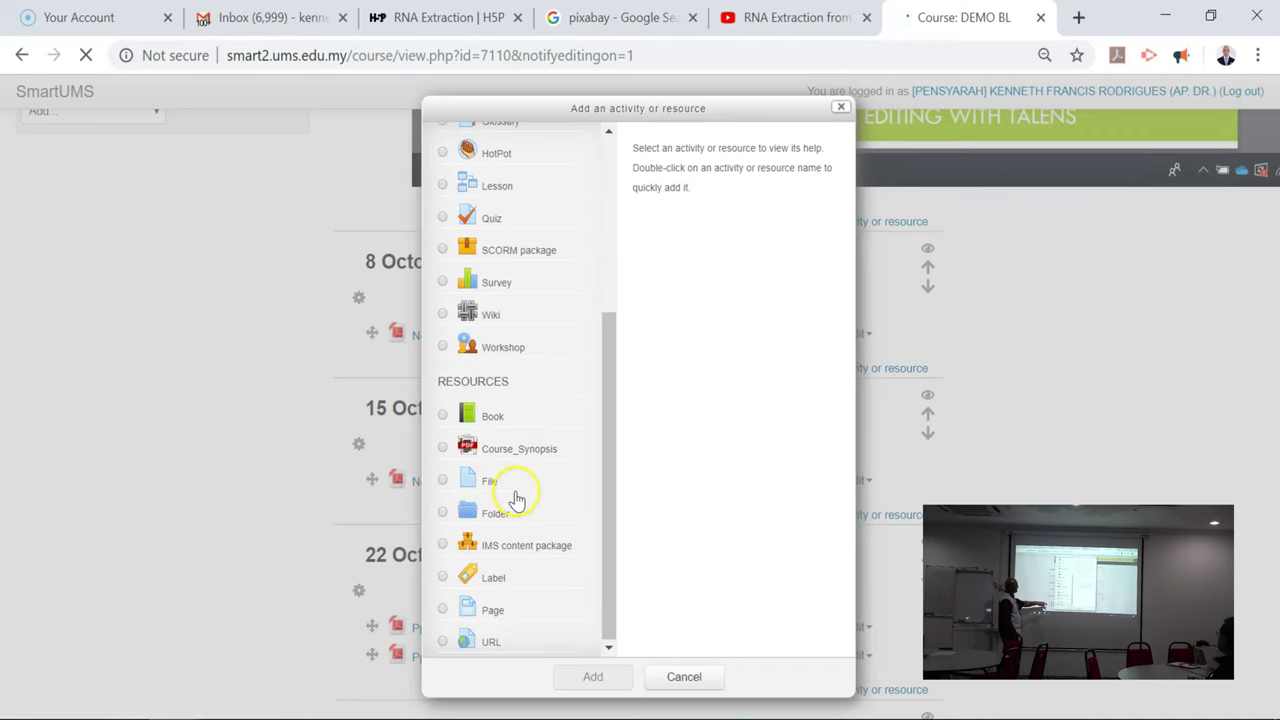
pyautogui.click(493, 611)
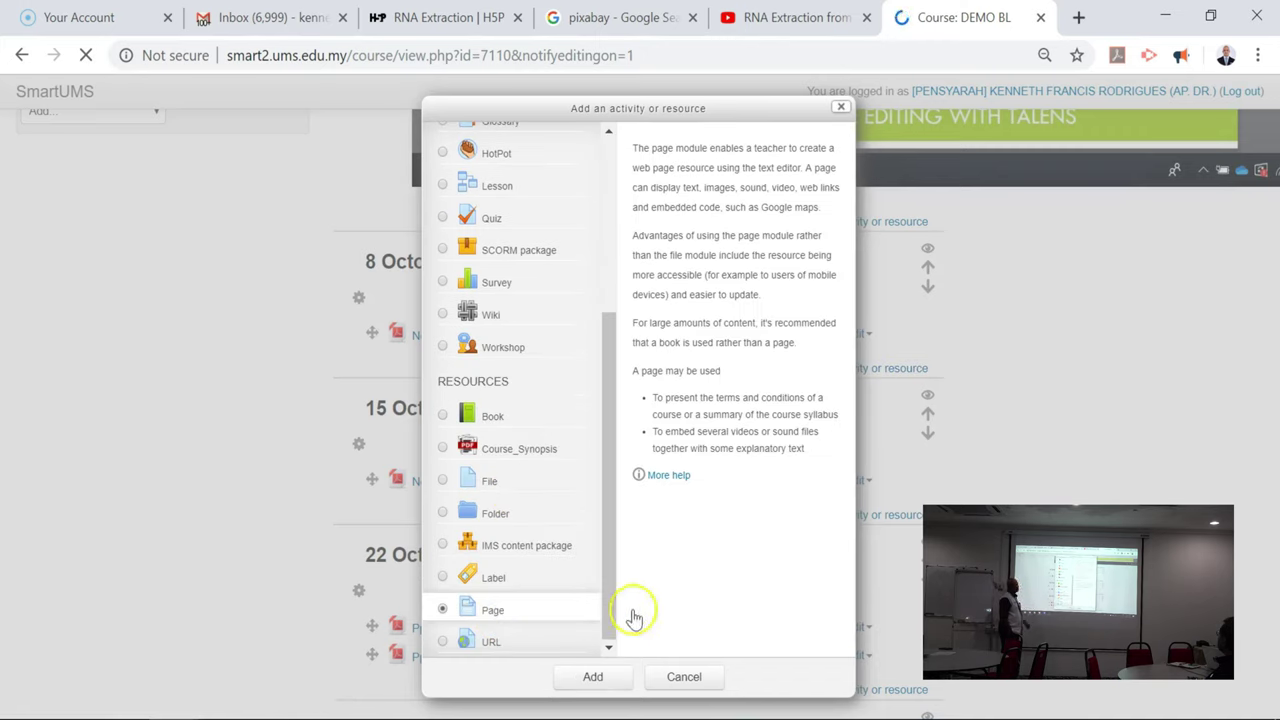
pyautogui.click(607, 681)
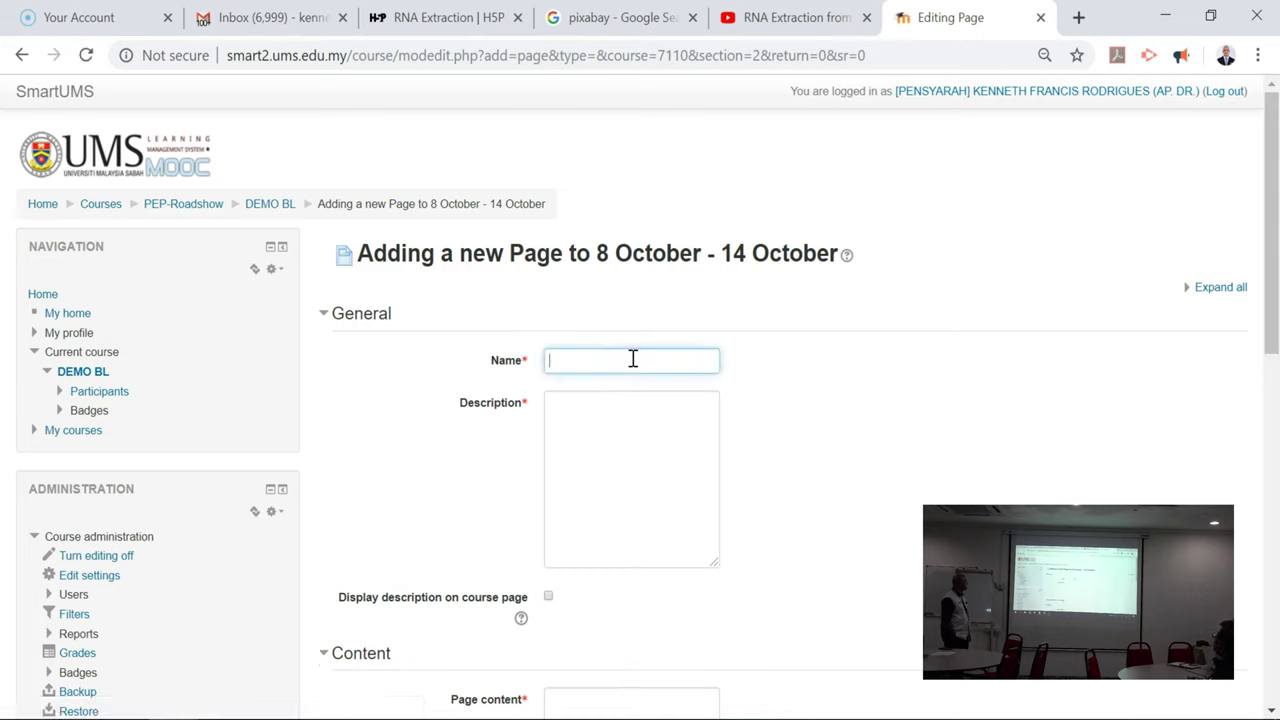
# Name the page "Demo Video H5P" and insert the iframe embed code for H5P content 581787 into the description's HTML source
pyautogui.write('emo Video H5P')
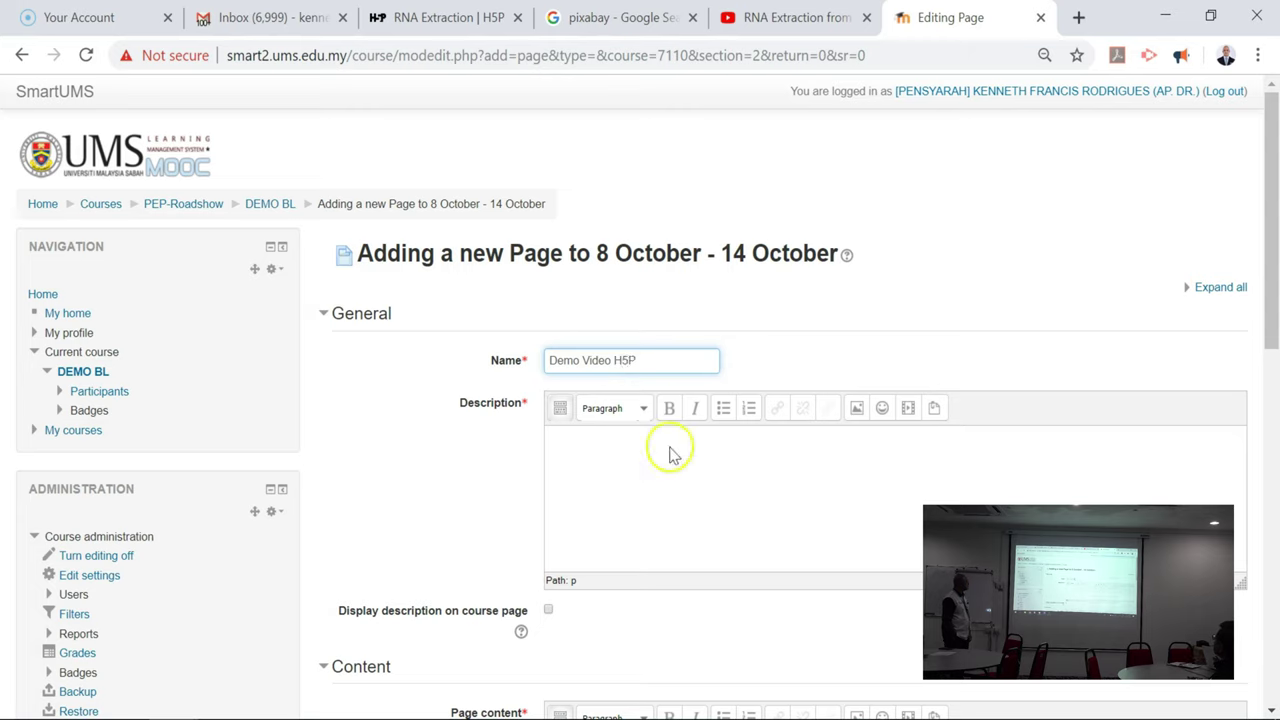
pyautogui.click(560, 410)
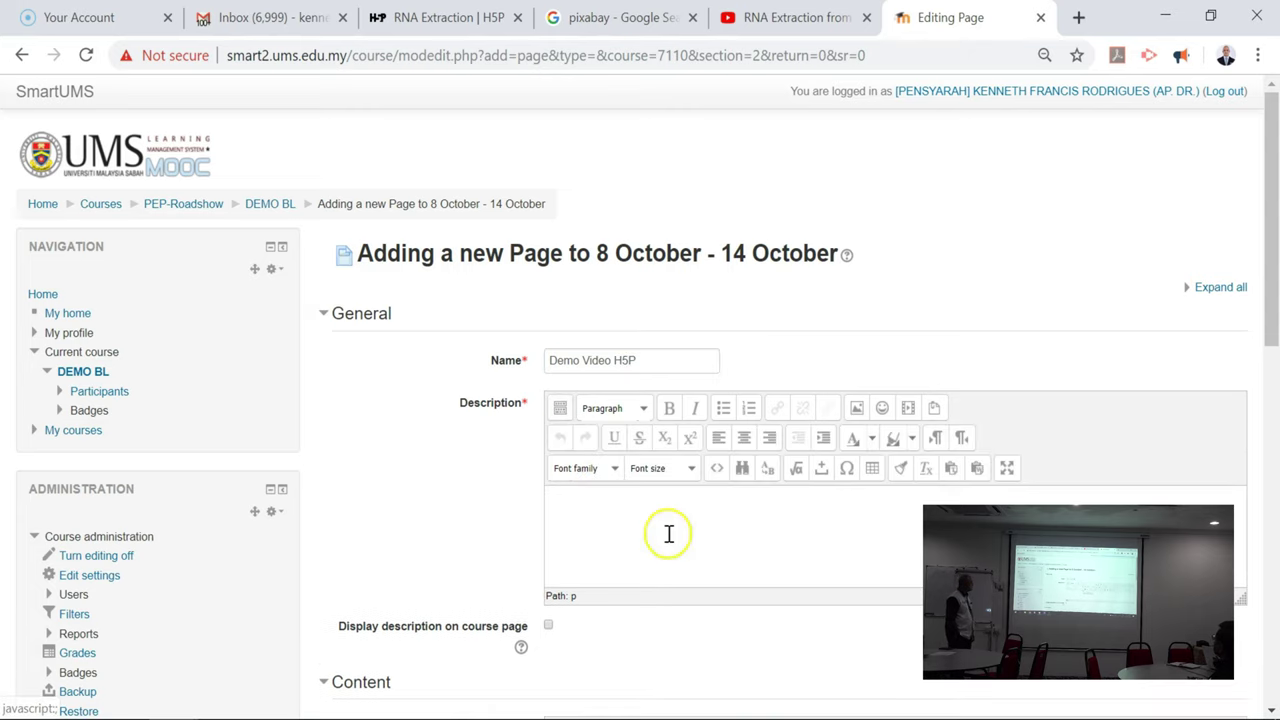
pyautogui.click(717, 470)
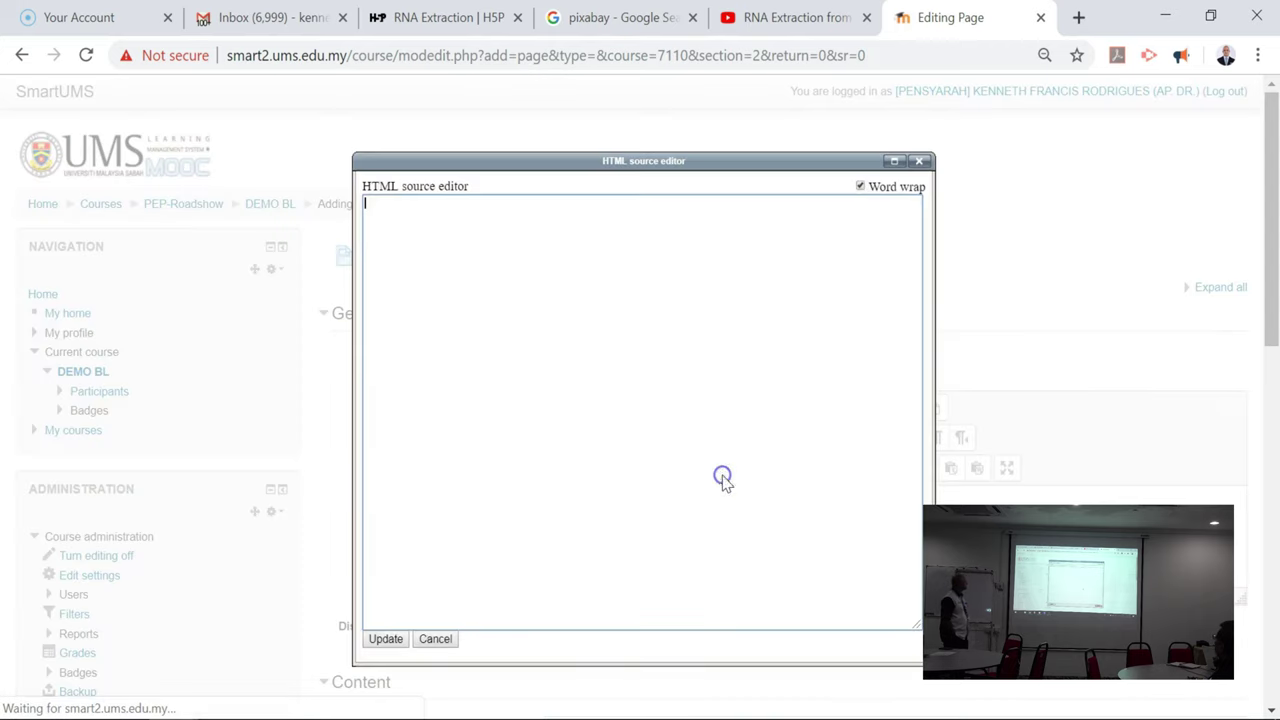
pyautogui.write('<iframe src="https://h5p.org/h5p/embed/581787" width="1090" height="674" frameborder="0" allowfullscreen="allowfullscreen"></iframe><script src="https://h5p.org/sites/all/modules/h5p/library/js/h5p-resizer.js" charset="UTF-8"></script>')
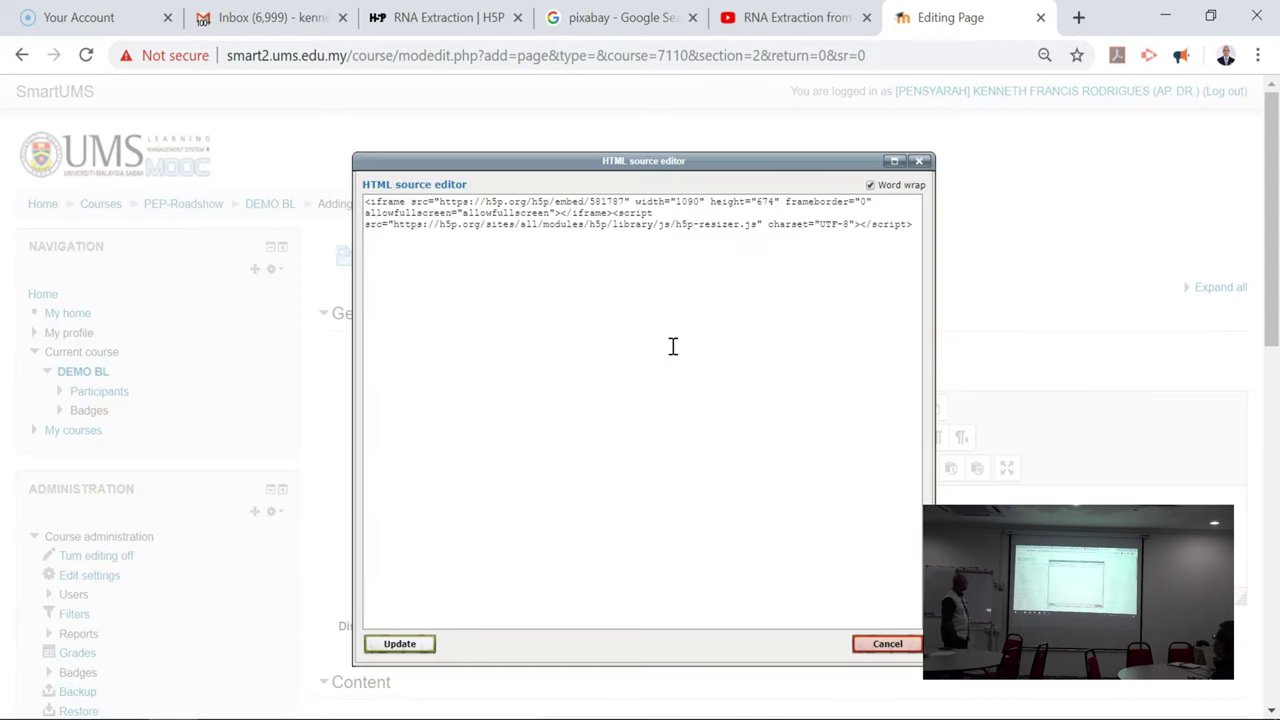
pyautogui.click(673, 346)
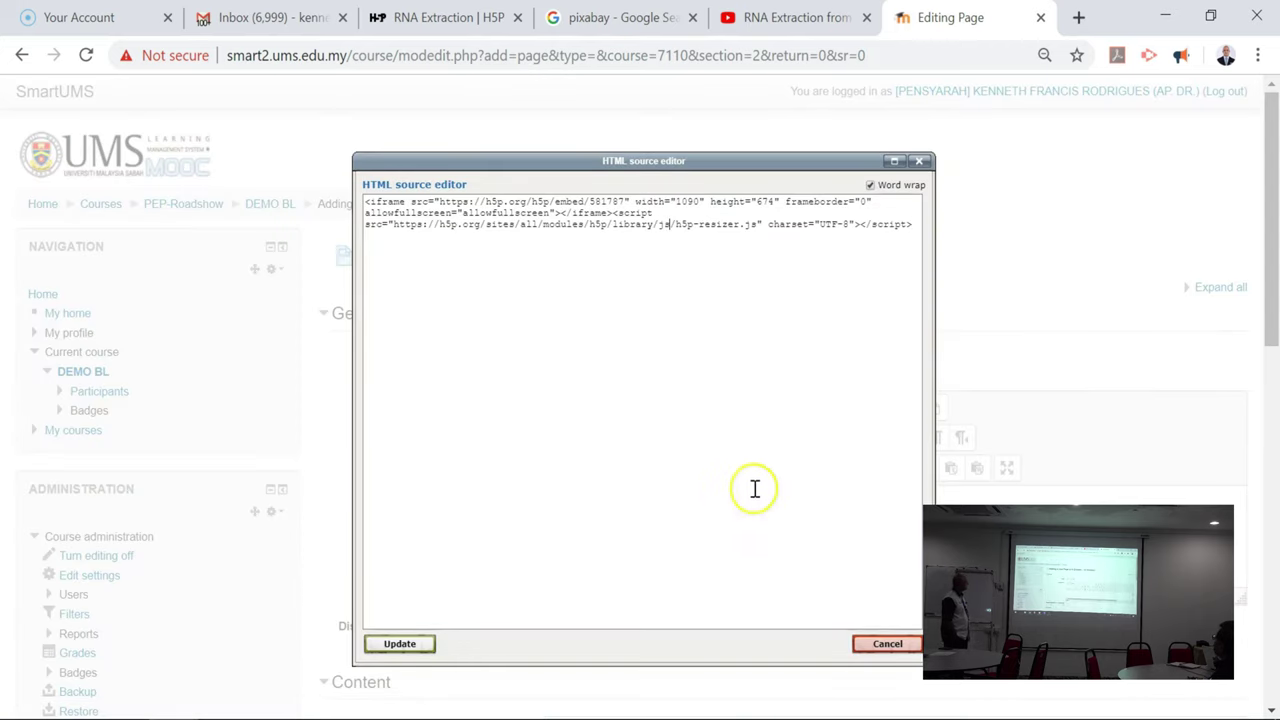
pyautogui.click(397, 644)
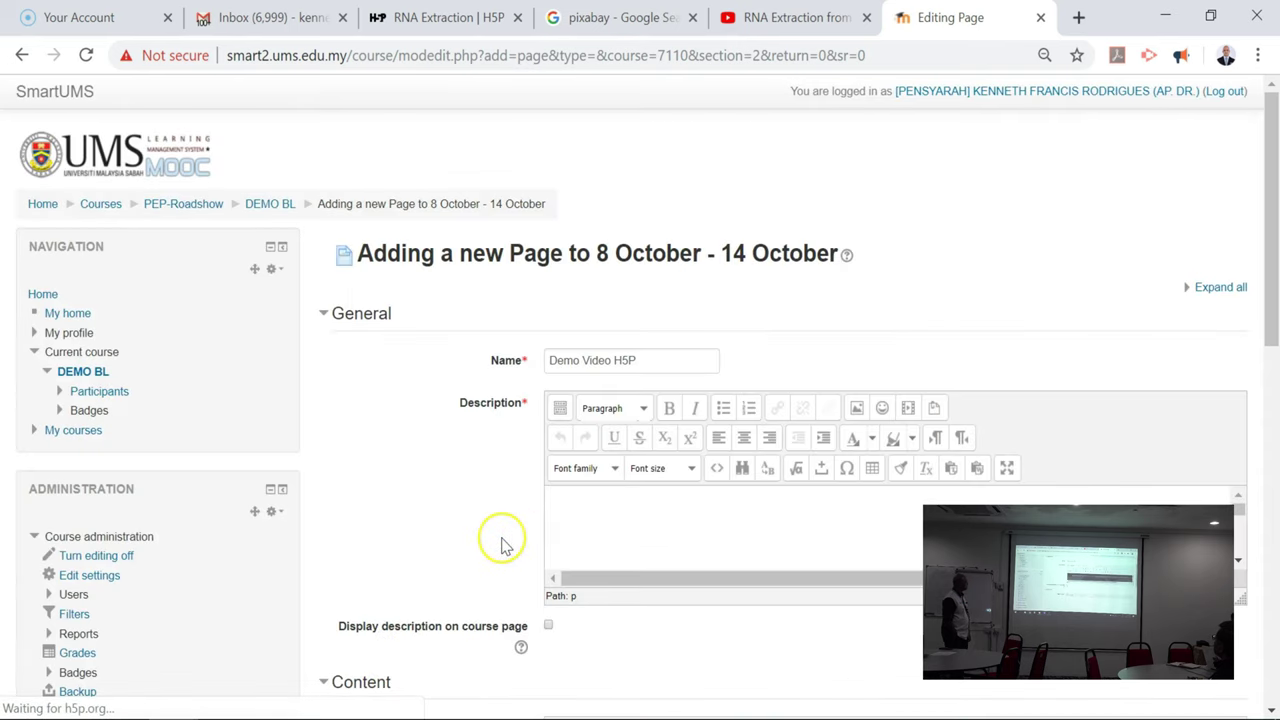
# Enable displaying the description on the course page, copy the page name into the page content, and save back to the course
pyautogui.scroll(-2, 503, 545)
pyautogui.click(548, 428)
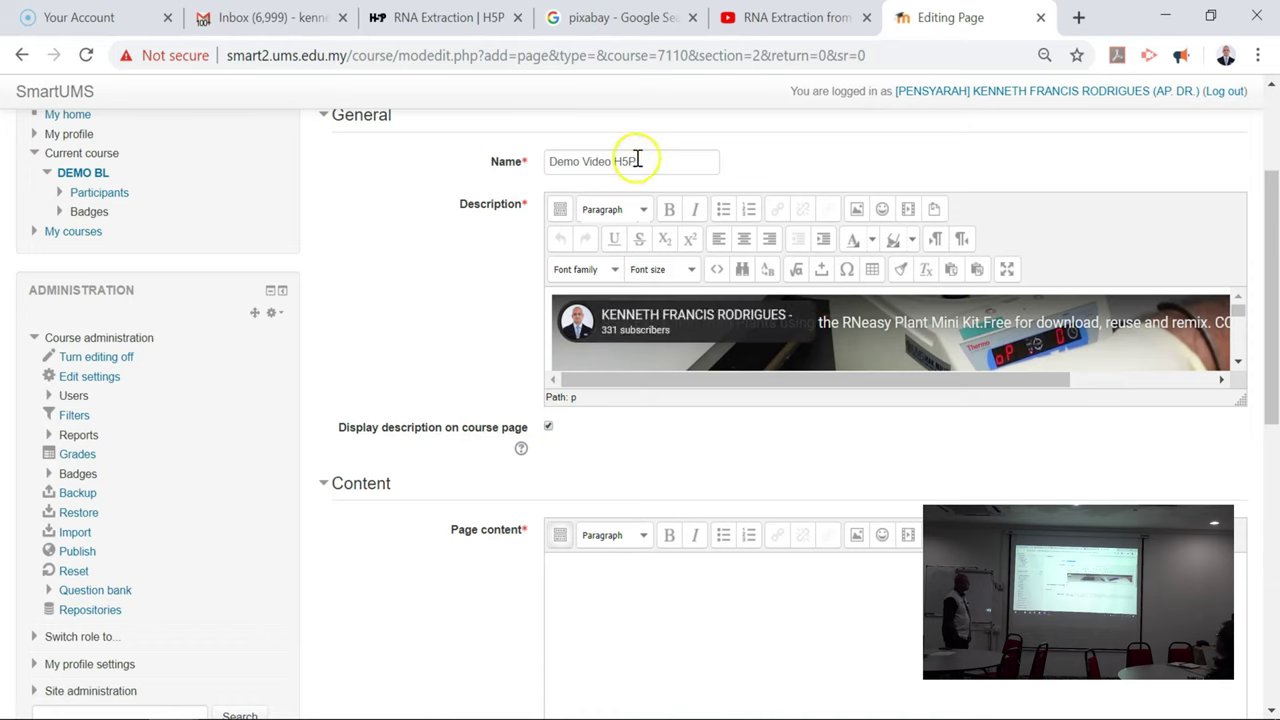
pyautogui.moveTo(637, 161); pyautogui.dragTo(555, 160)
pyautogui.hotkey('ctrl', 'c')
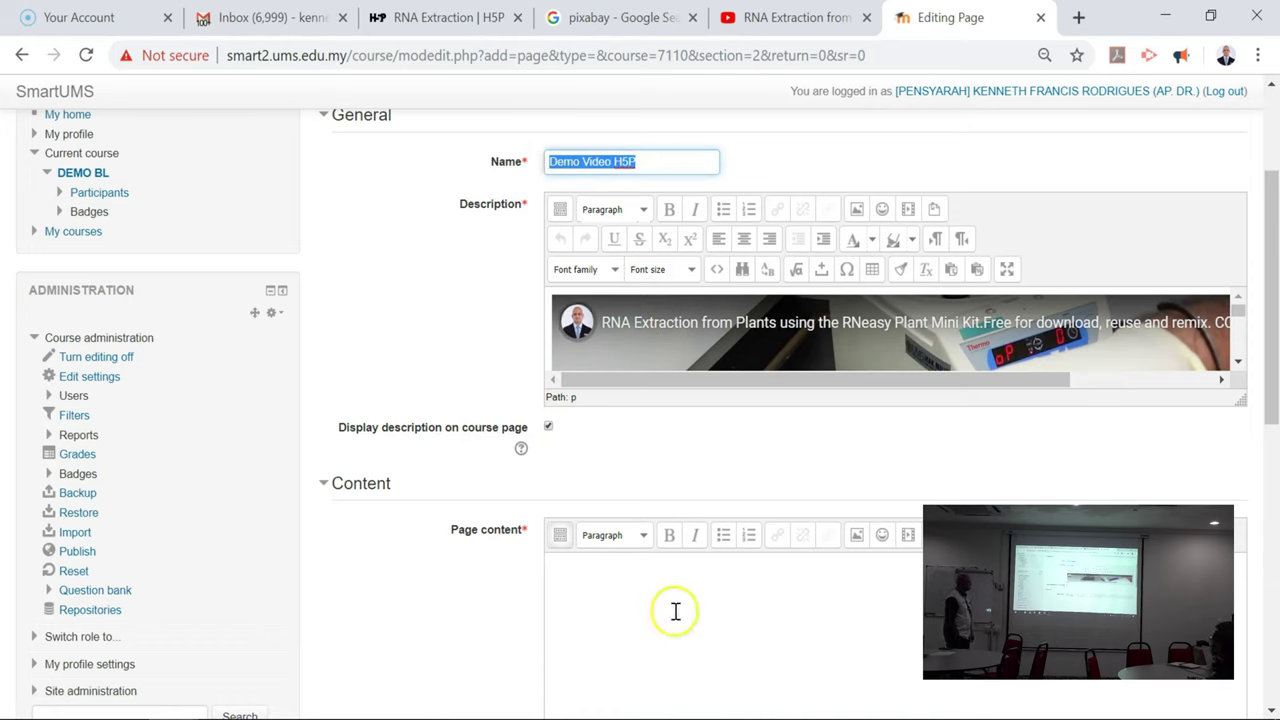
pyautogui.click(674, 616)
pyautogui.hotkey('ctrl', 'v')
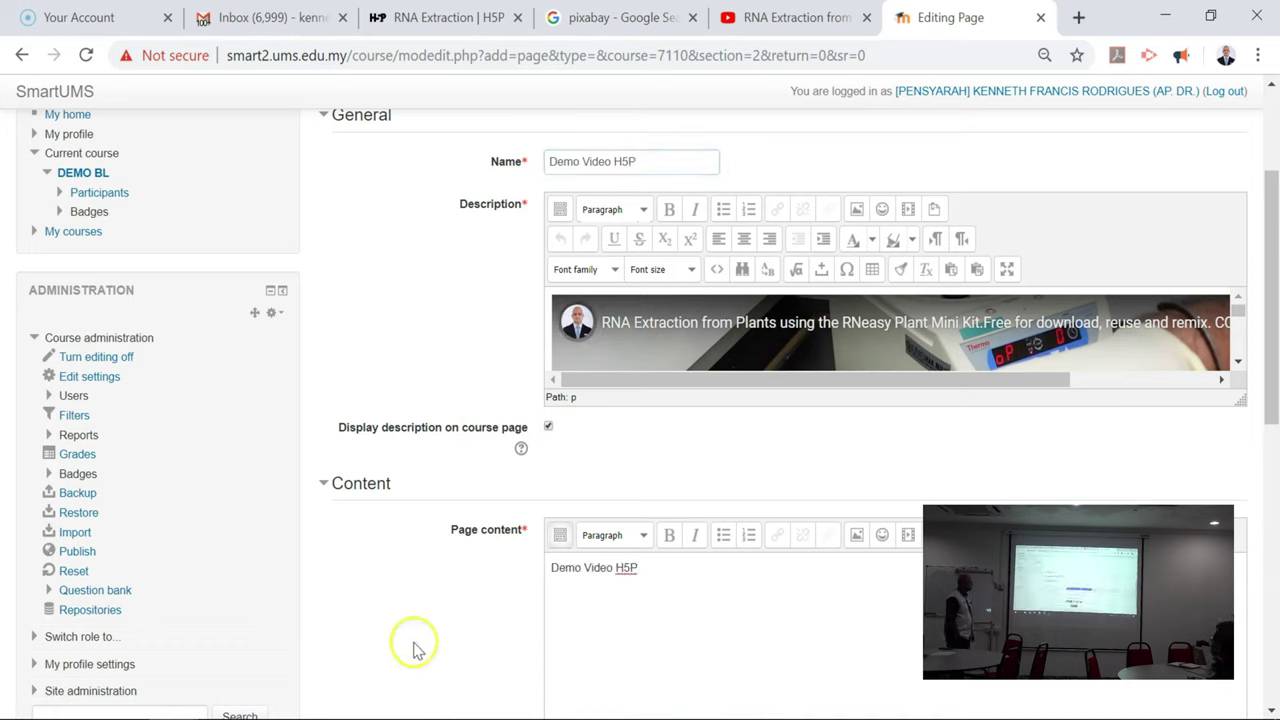
pyautogui.scroll(-5, 414, 646)
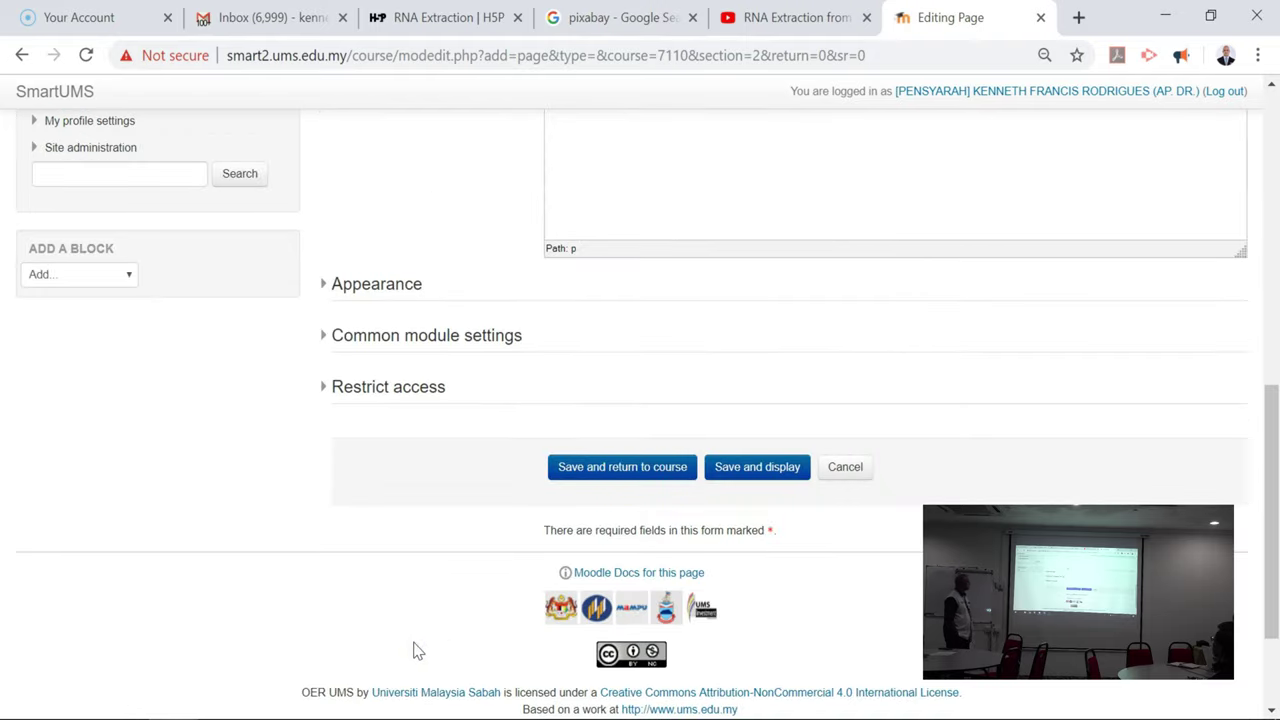
pyautogui.click(651, 476)
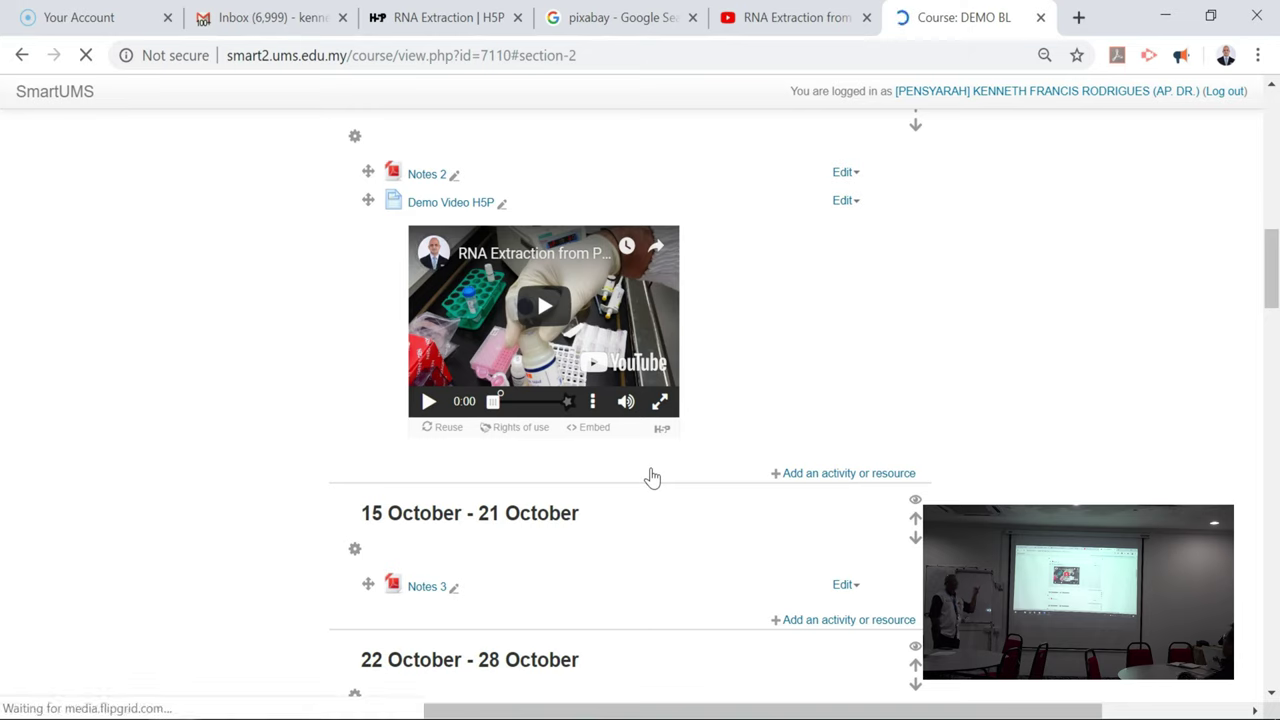
# Play the embedded RNA Extraction video under Demo Video H5P in the 8 October - 14 October section, then pause it
pyautogui.click(544, 305)
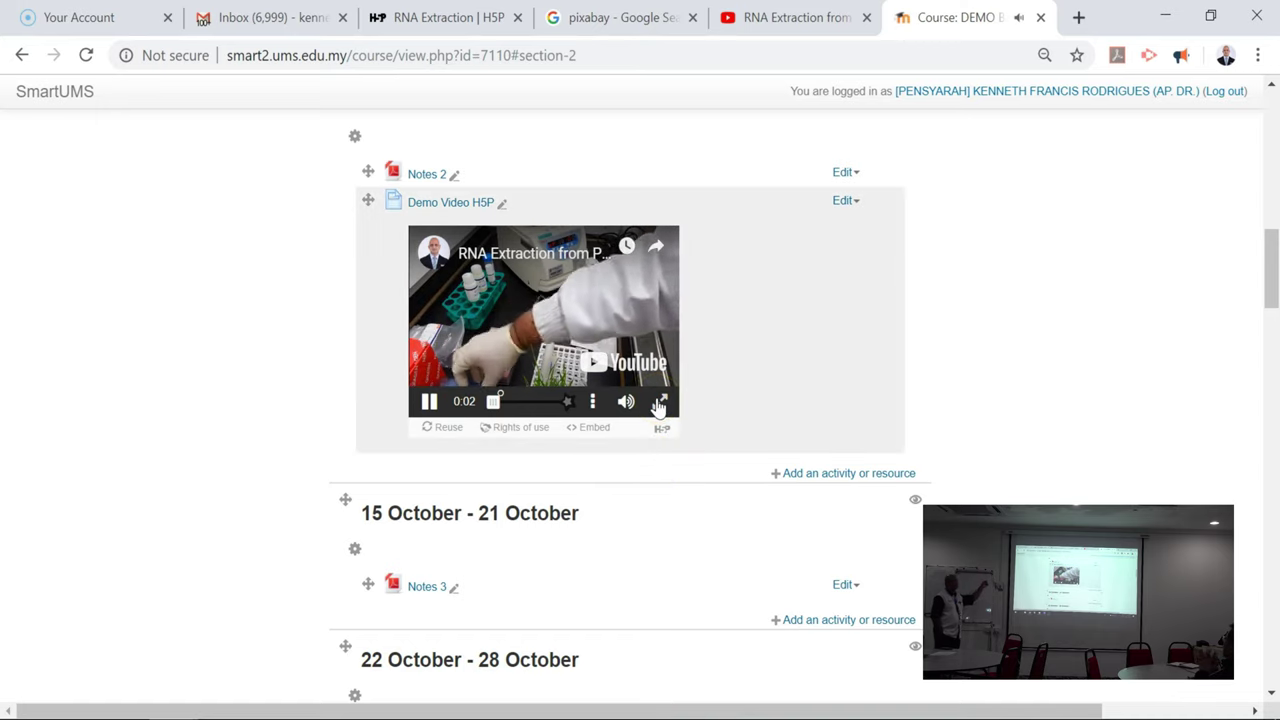
pyautogui.click(698, 405)
pyautogui.click(661, 401)
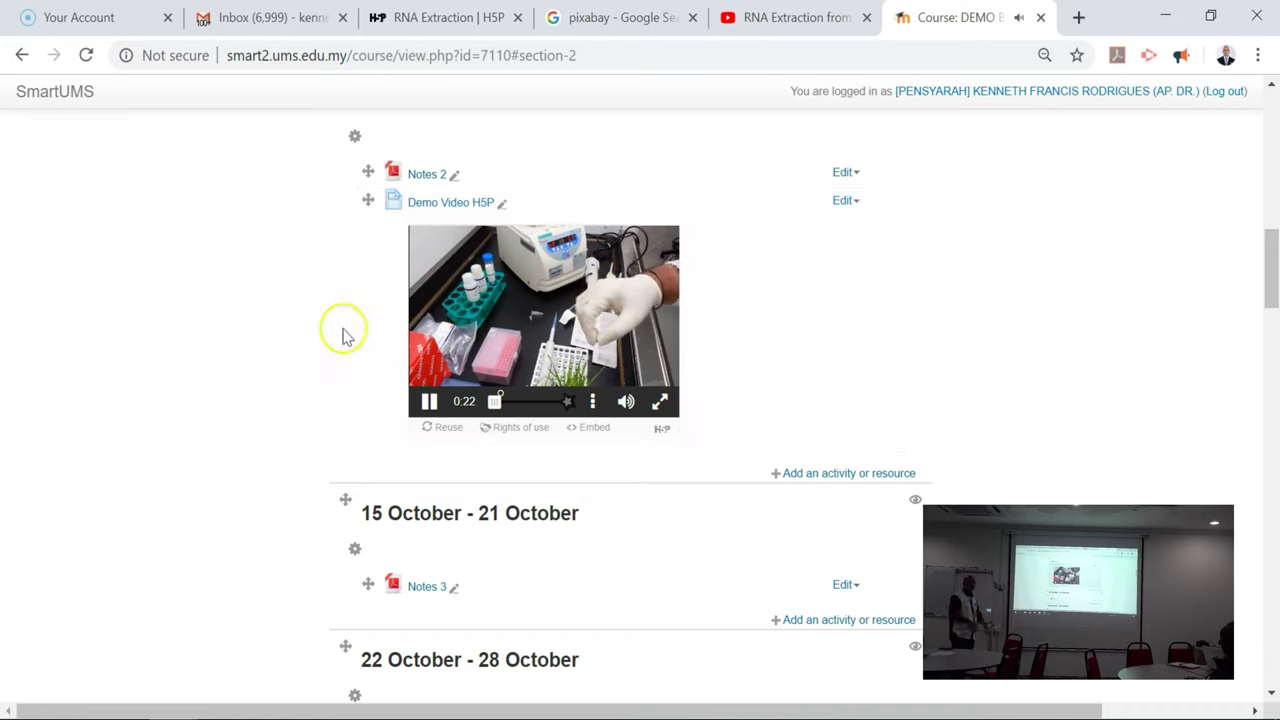
pyautogui.click(428, 401)
pyautogui.scroll(10, 265, 345)
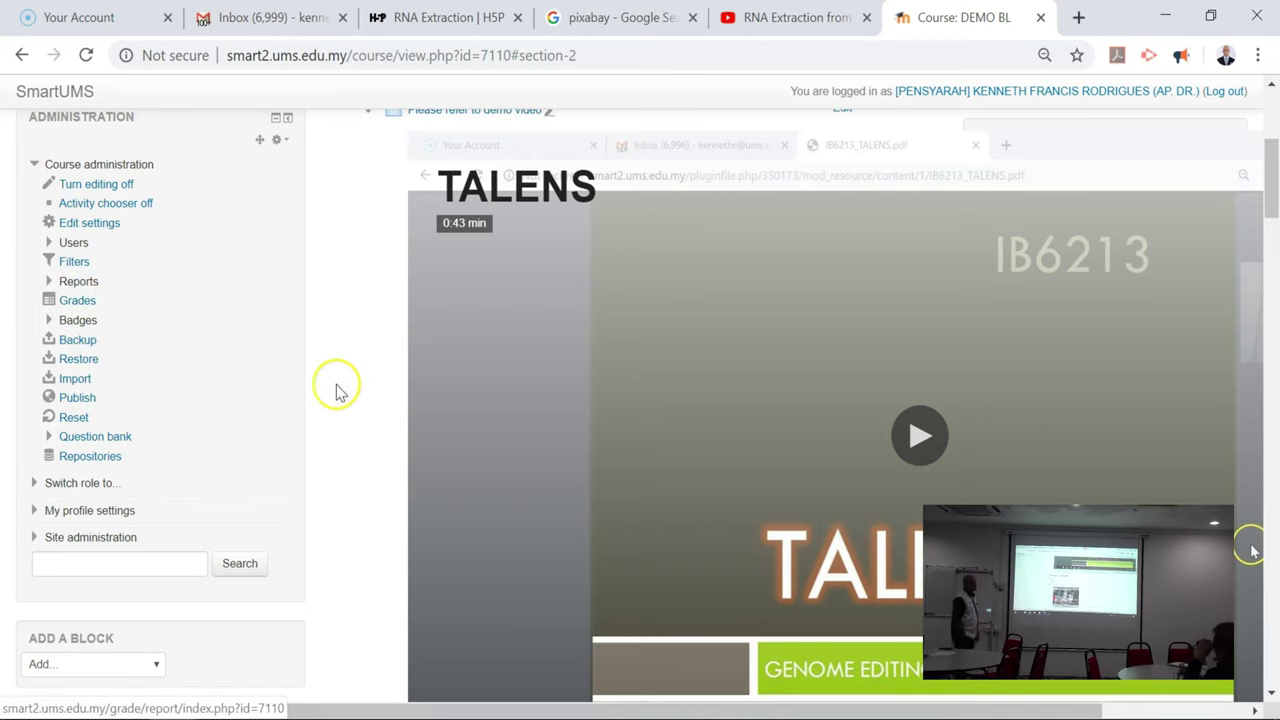
pyautogui.scroll(-5, 352, 413)
pyautogui.scroll(-1, 350, 410)
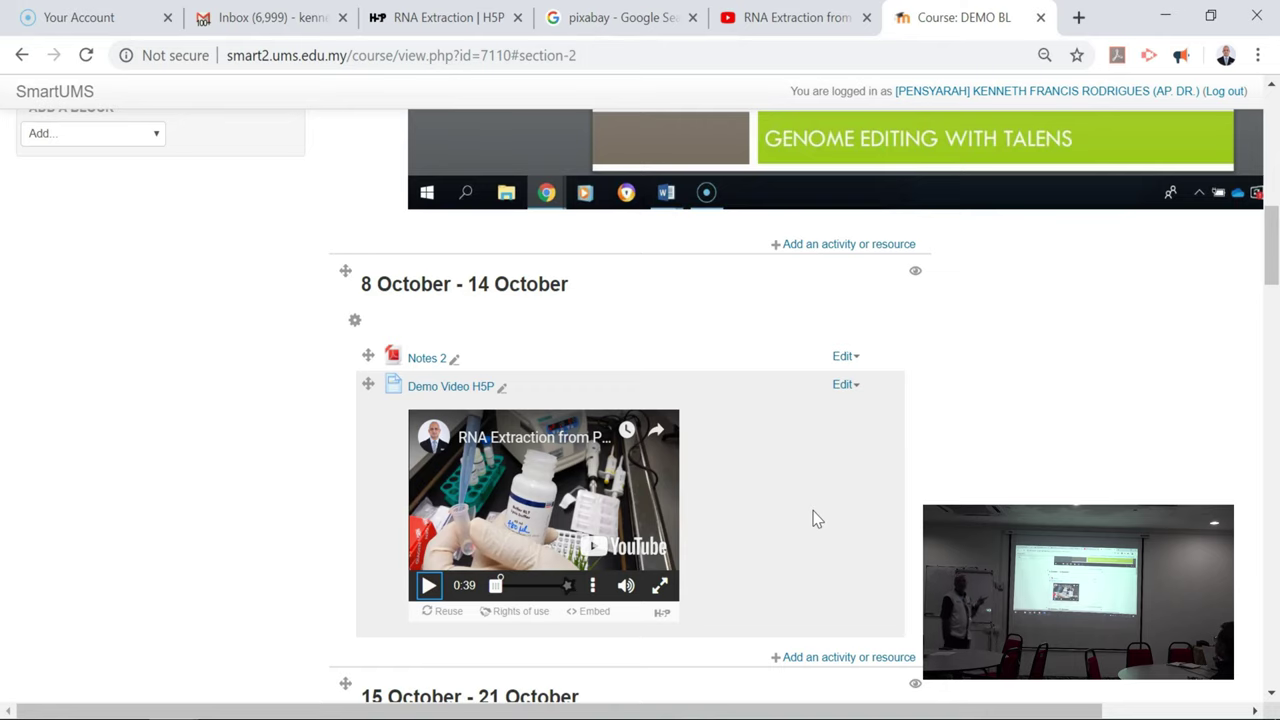
# Return to the RNA Extraction content on h5p.org, close its Embed dialog and look over the content page
pyautogui.click(465, 28)
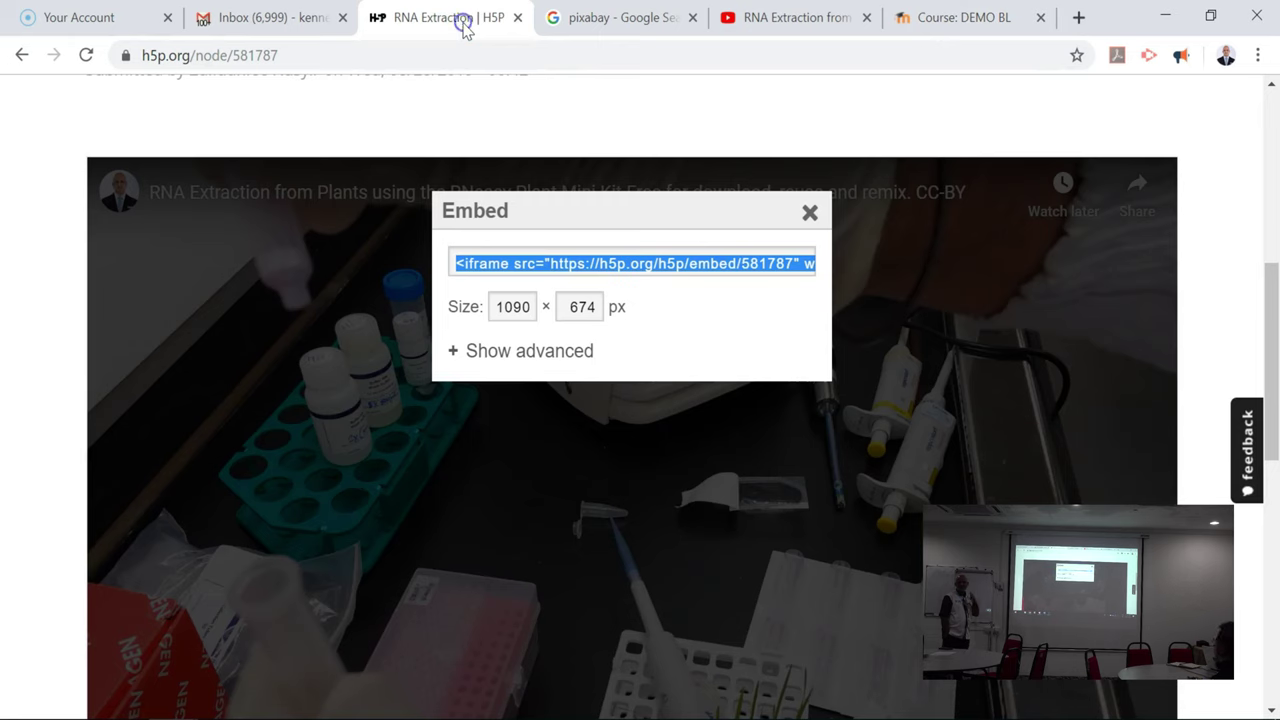
pyautogui.click(812, 214)
pyautogui.scroll(-1, 1214, 390)
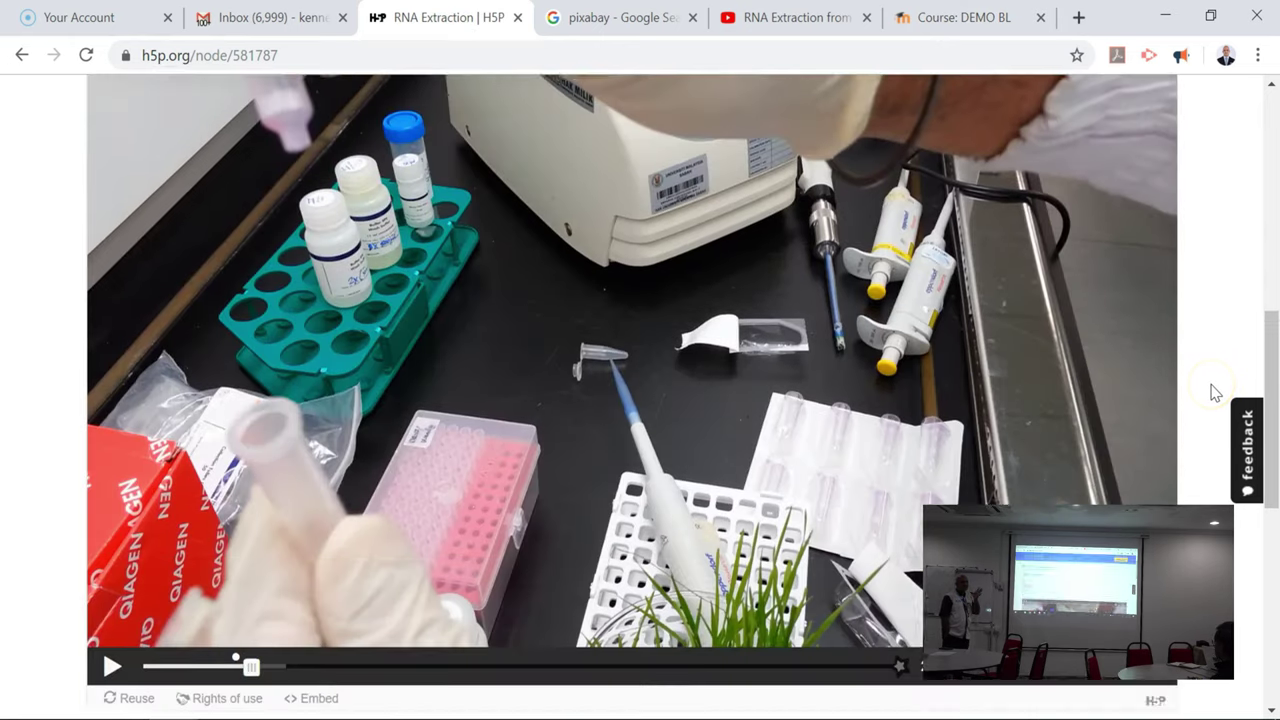
pyautogui.scroll(7, 1214, 390)
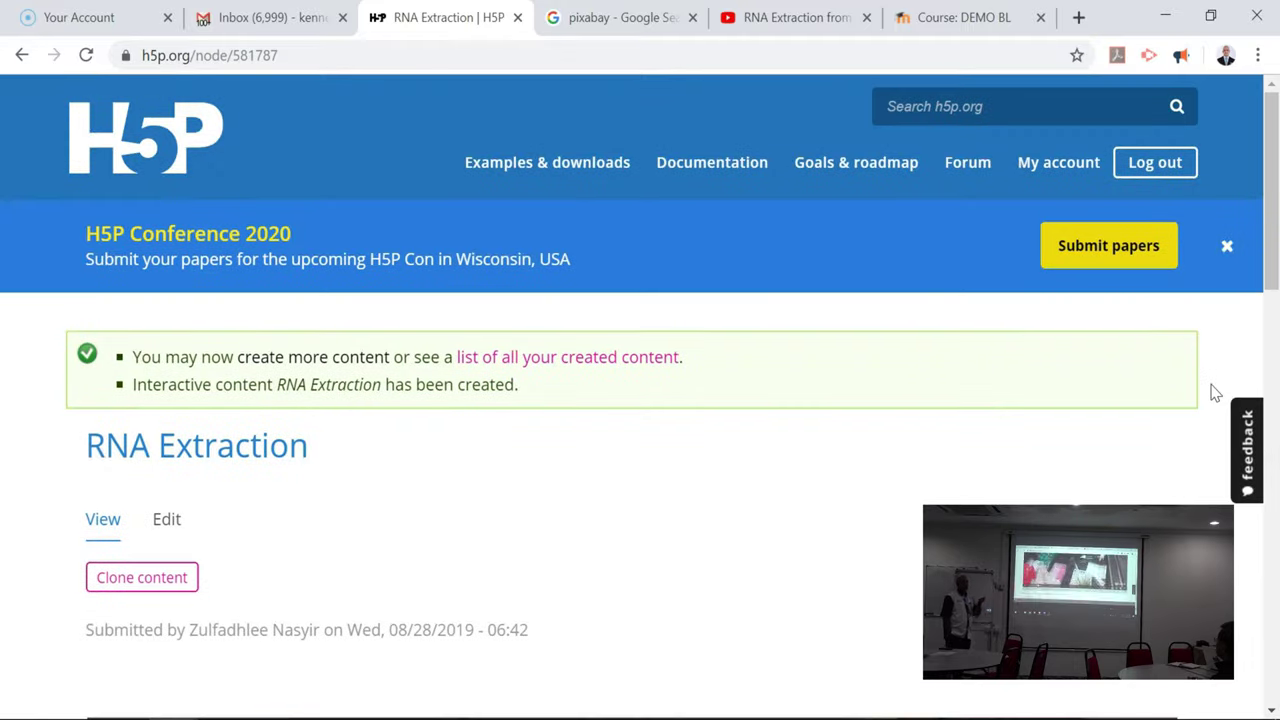
pyautogui.scroll(-15, 572, 465)
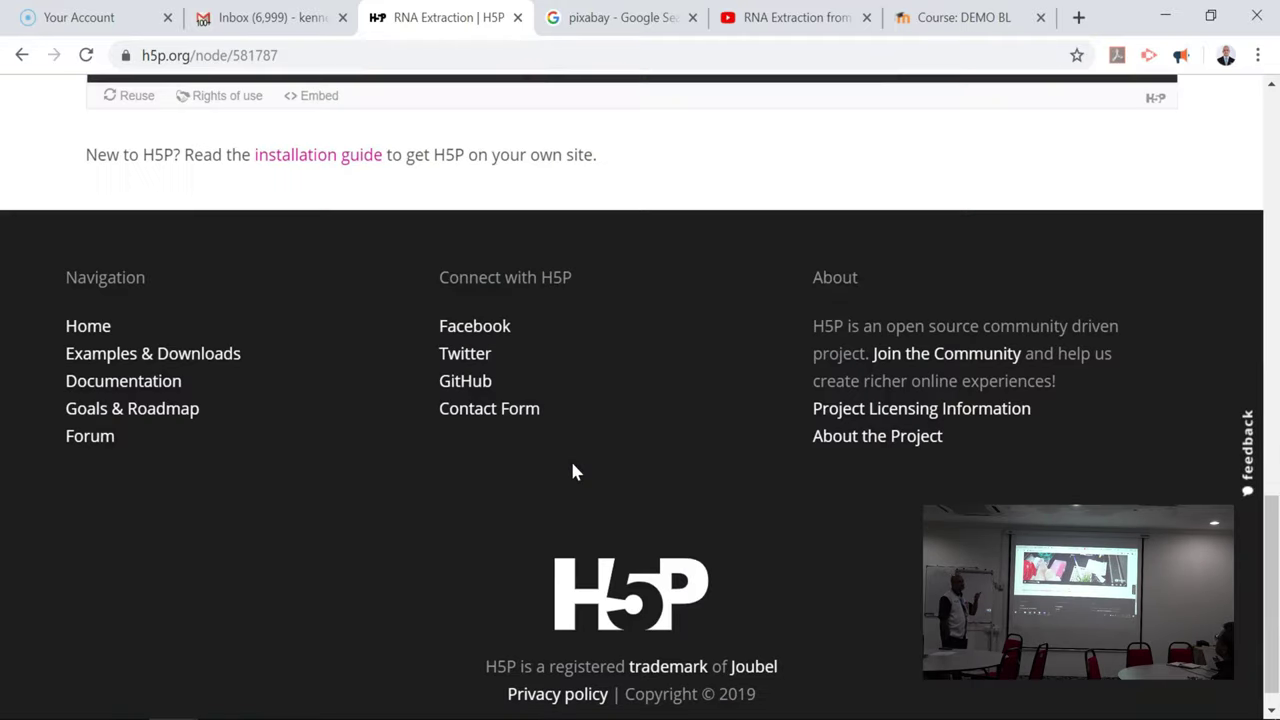
pyautogui.scroll(3, 573, 470)
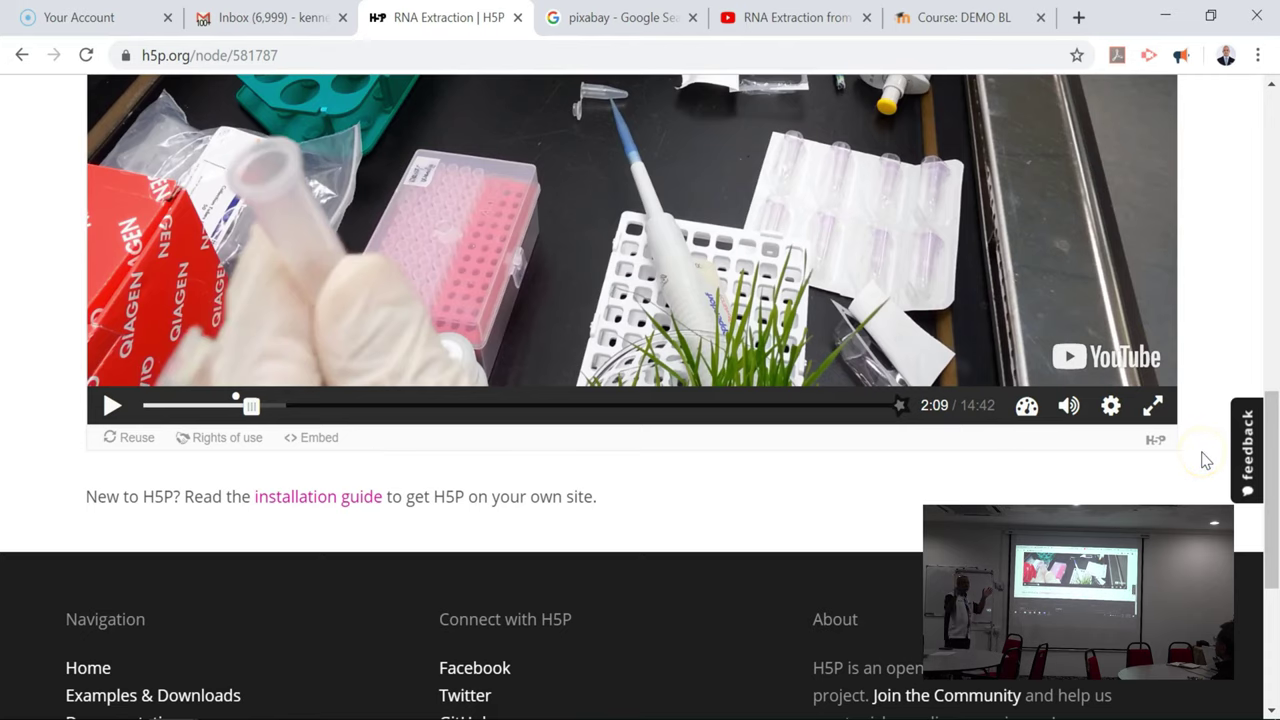
pyautogui.scroll(1, 1205, 460)
pyautogui.scroll(5, 1205, 460)
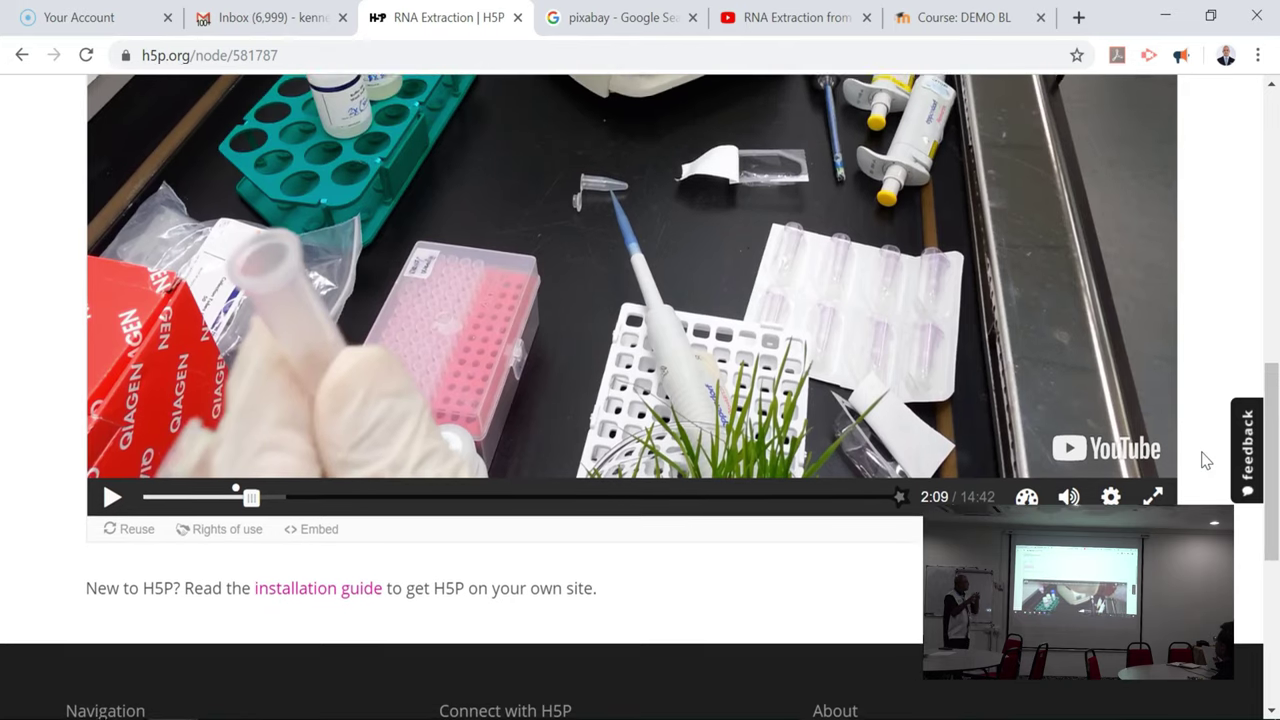
pyautogui.scroll(4, 1205, 460)
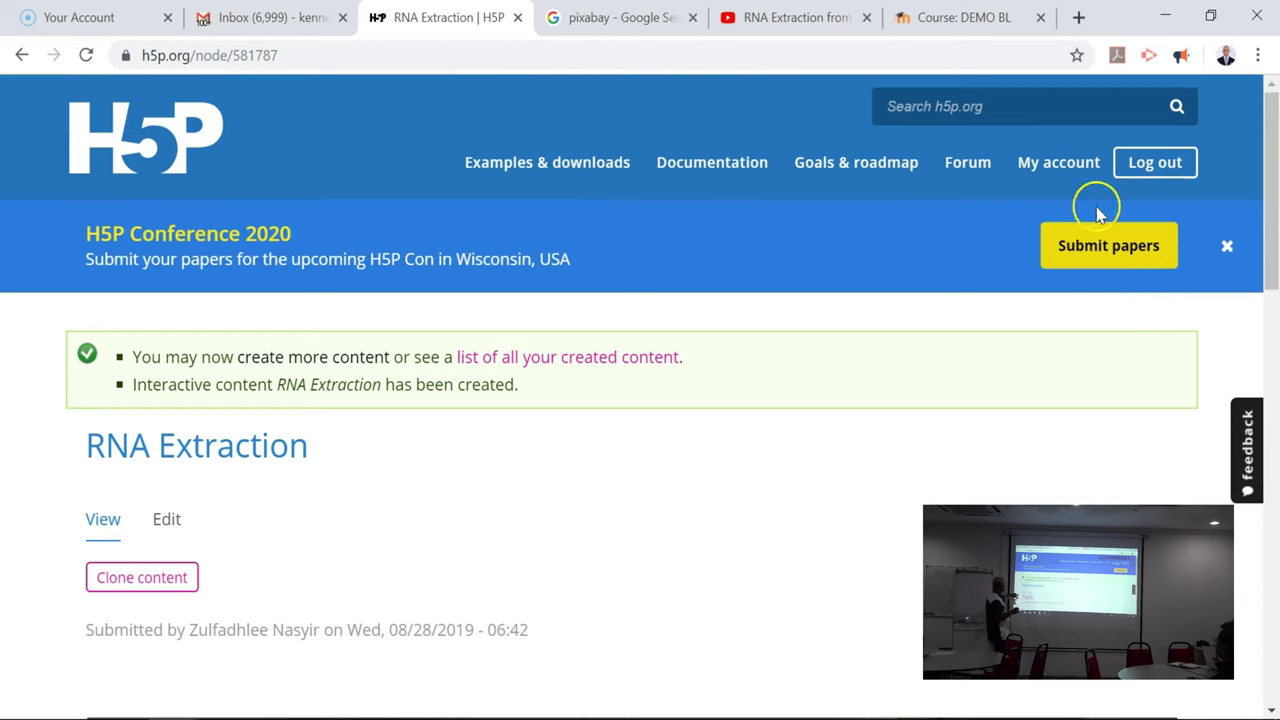
# Open the H5P account page and review its quick links and recent content list
pyautogui.click(1043, 172)
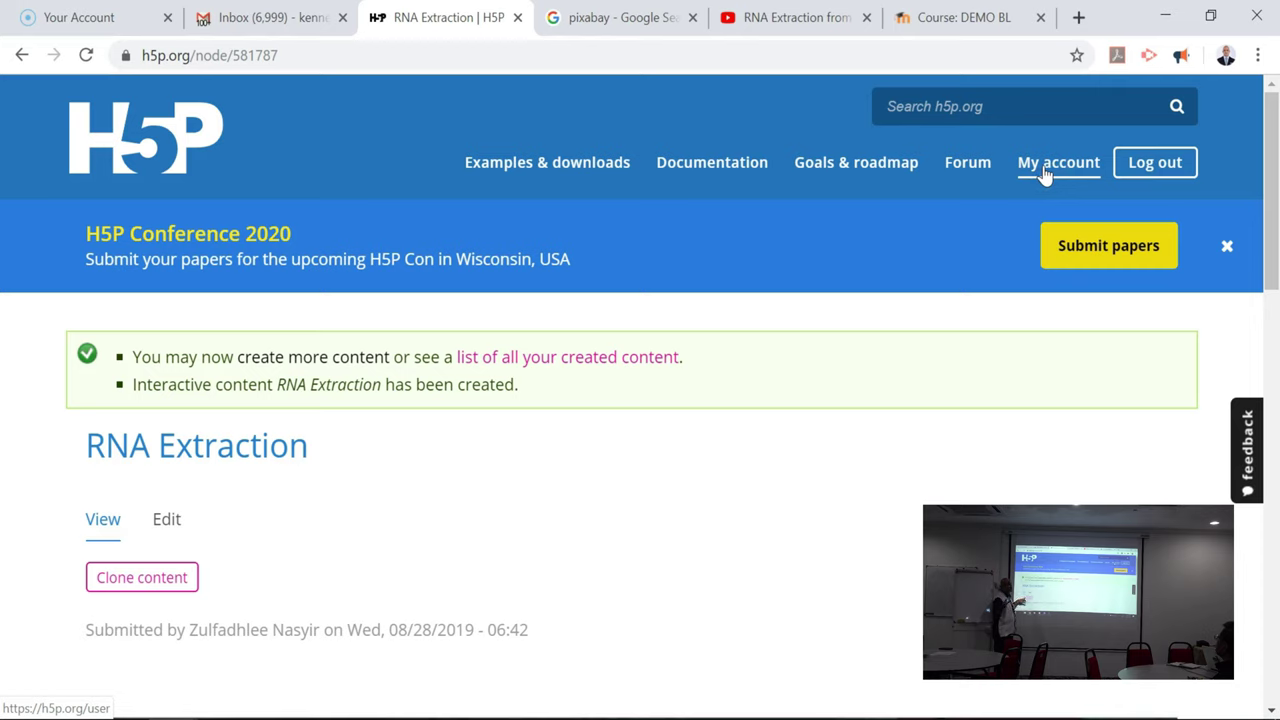
pyautogui.click(188, 595)
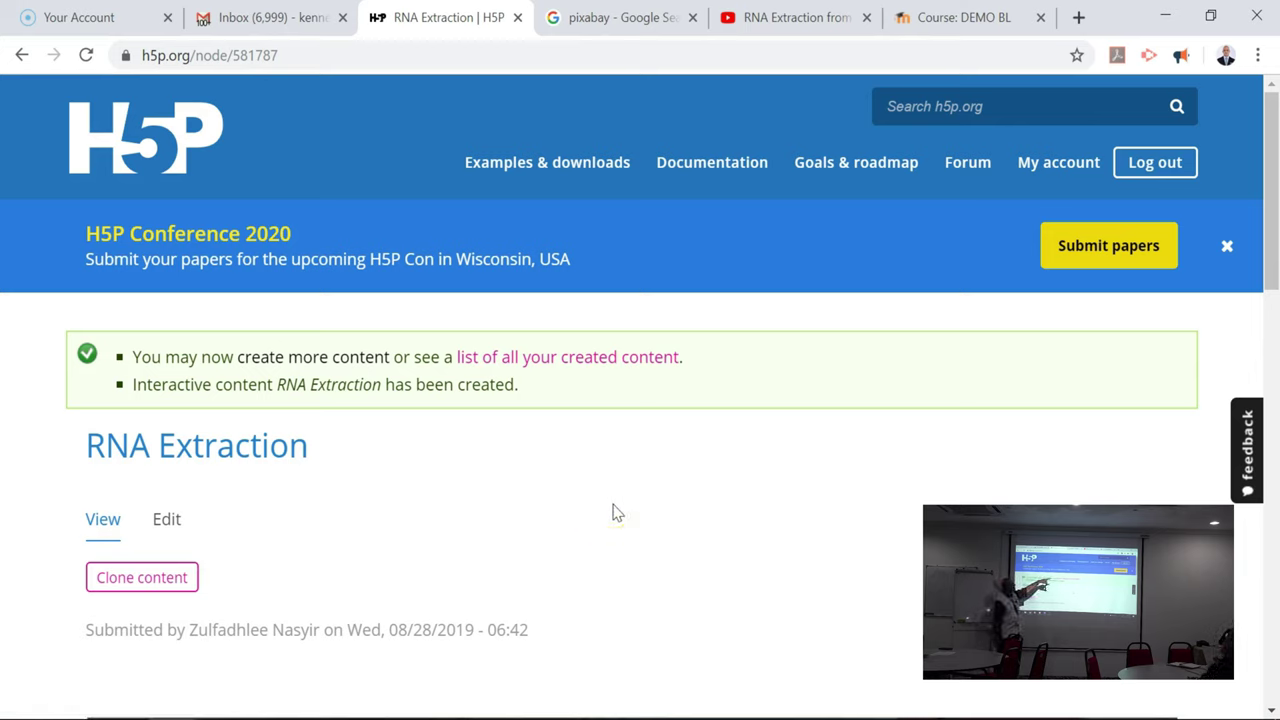
pyautogui.click(1066, 166)
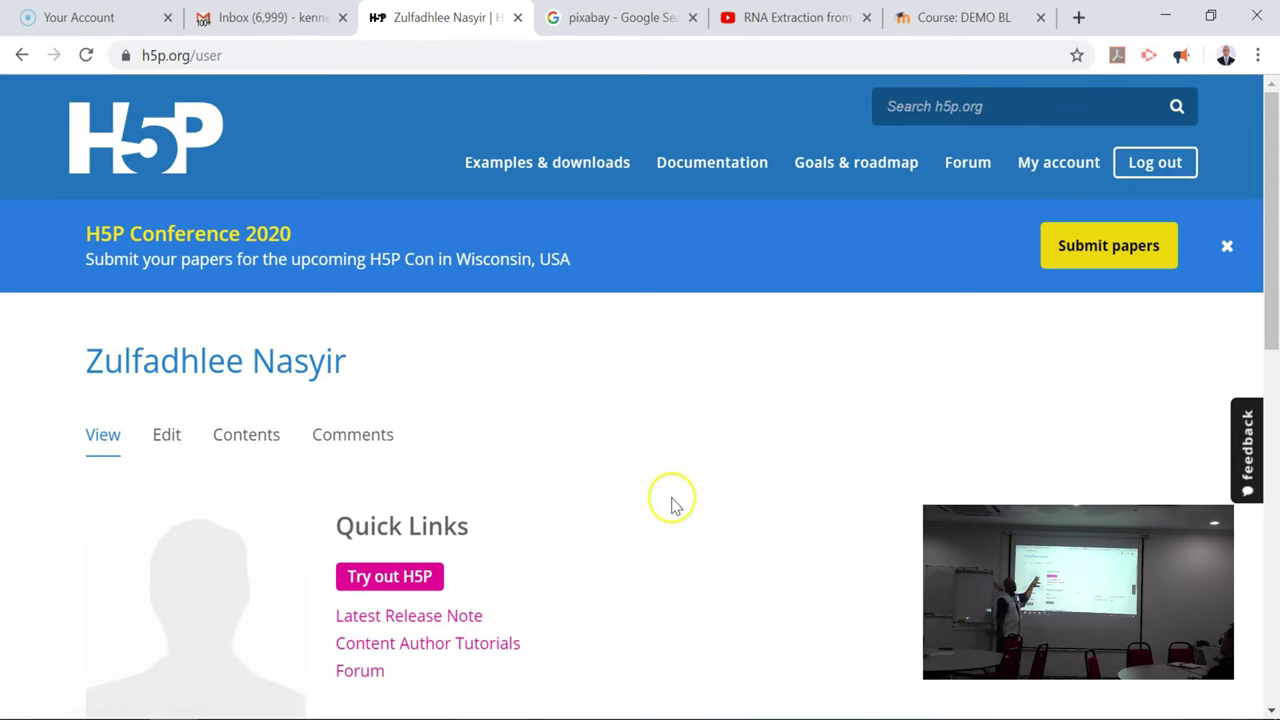
pyautogui.scroll(-2, 673, 505)
pyautogui.scroll(-1, 675, 507)
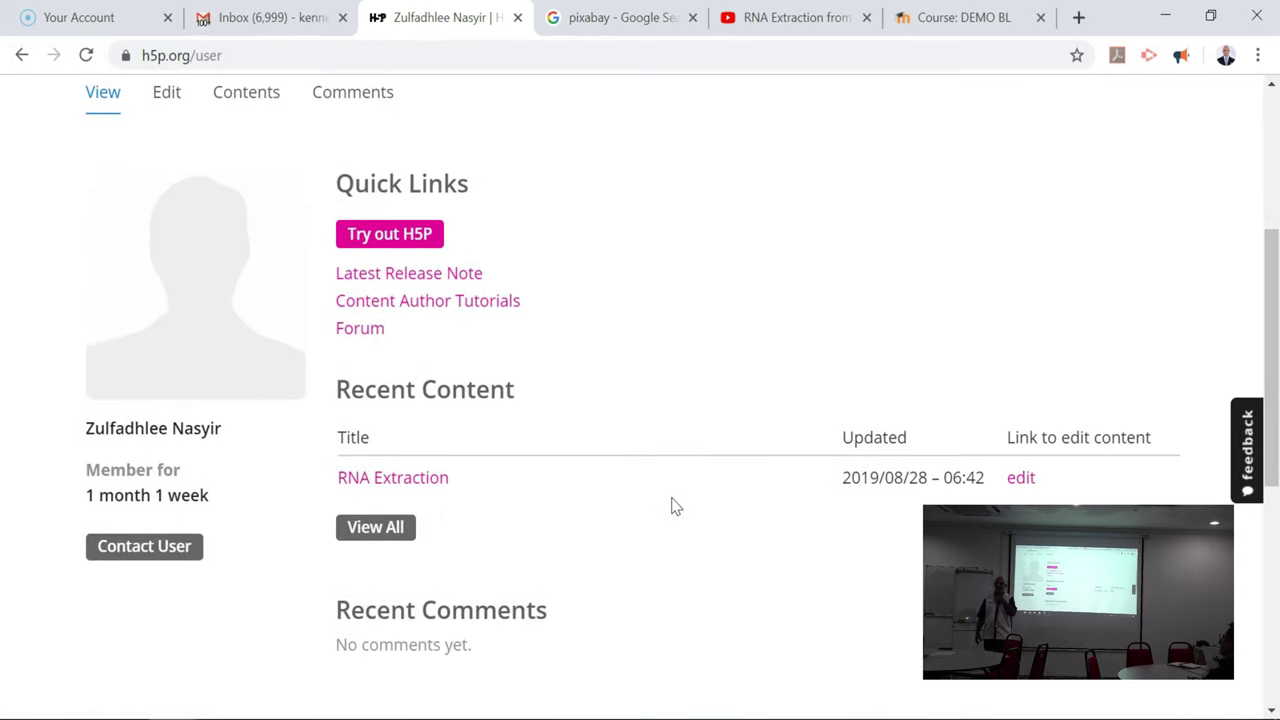
pyautogui.click(405, 492)
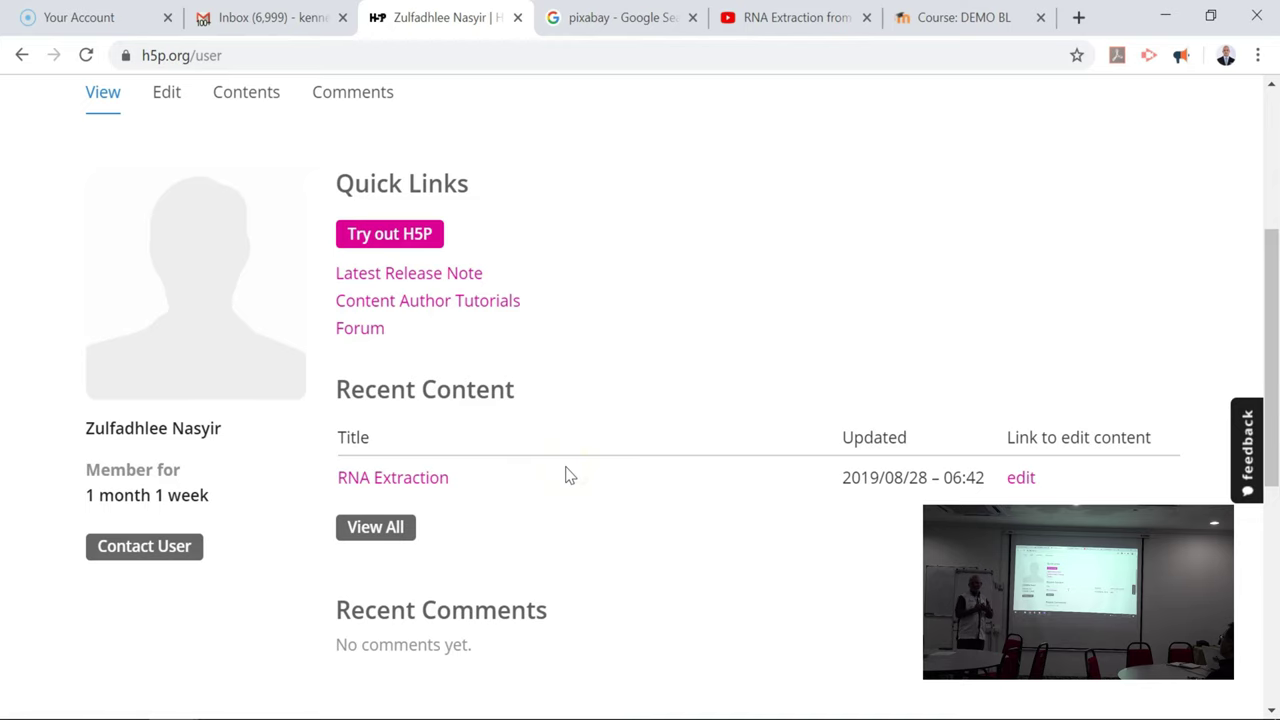
pyautogui.scroll(1, 568, 476)
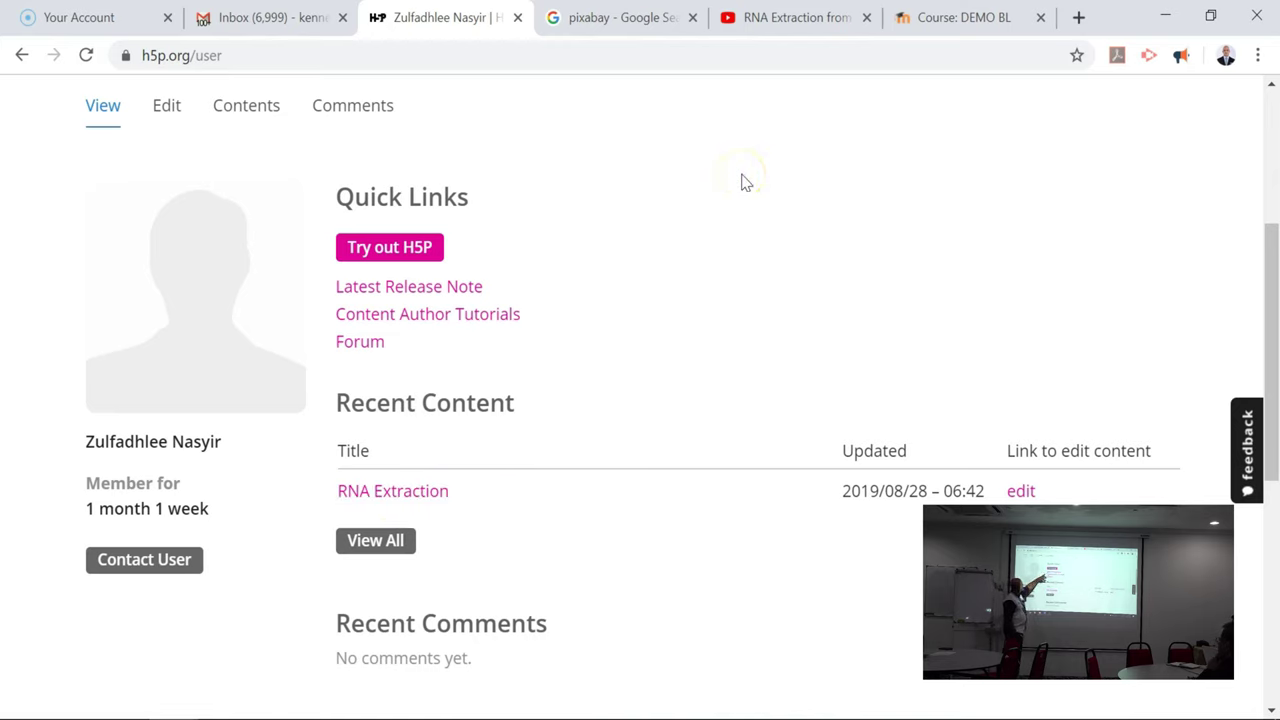
# Open the H5P page for creating interactive content from the Try out H5P link and browse the available content types
pyautogui.click(428, 247)
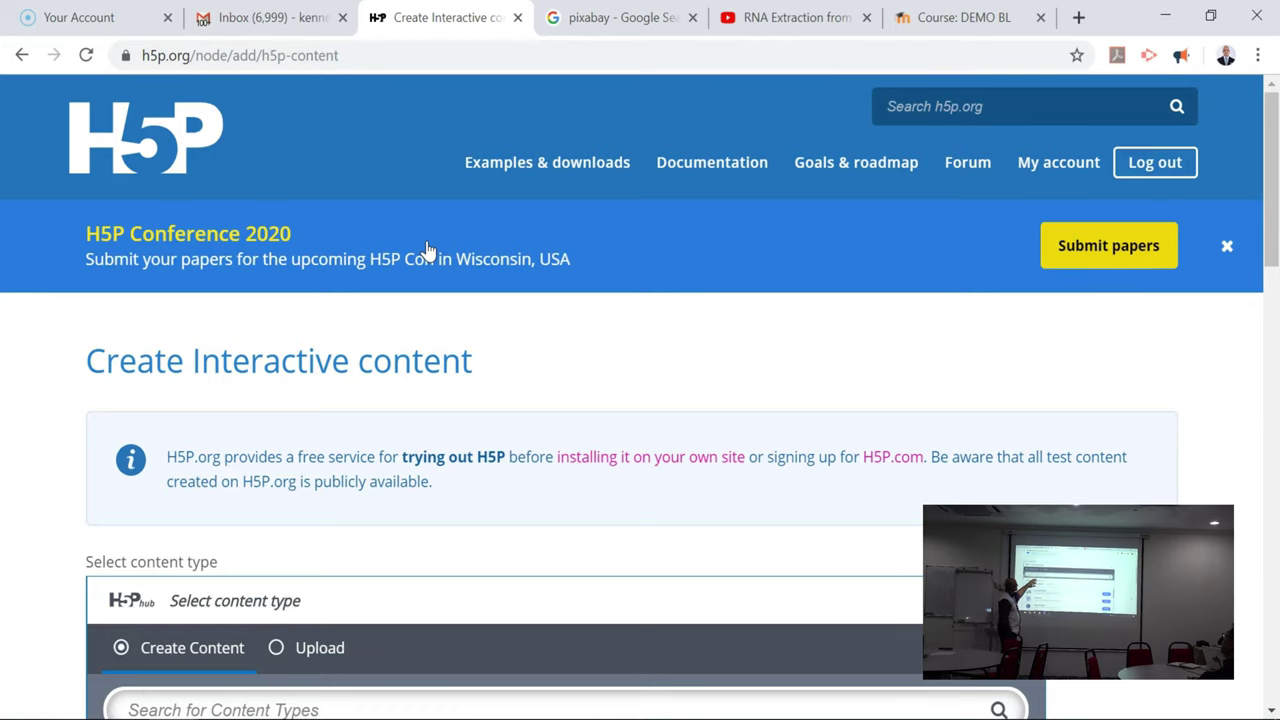
pyautogui.click(1232, 541)
pyautogui.scroll(-5, 1232, 541)
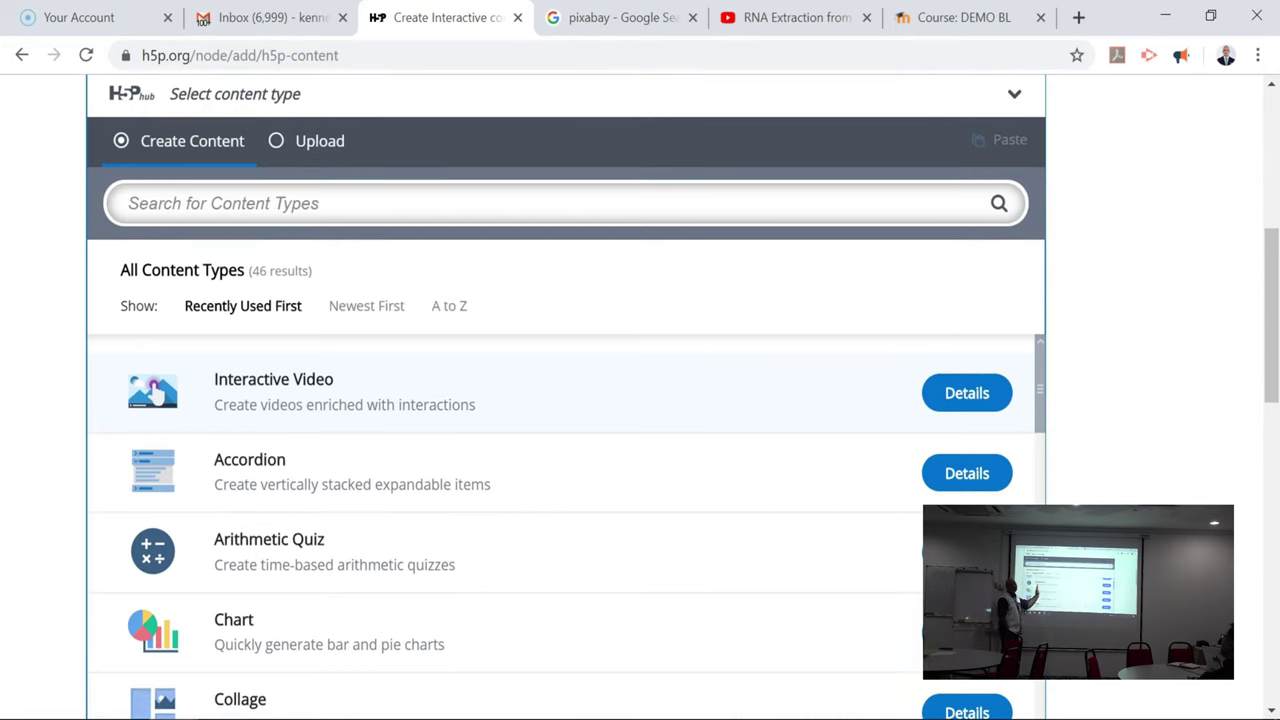
pyautogui.scroll(-3, 753, 654)
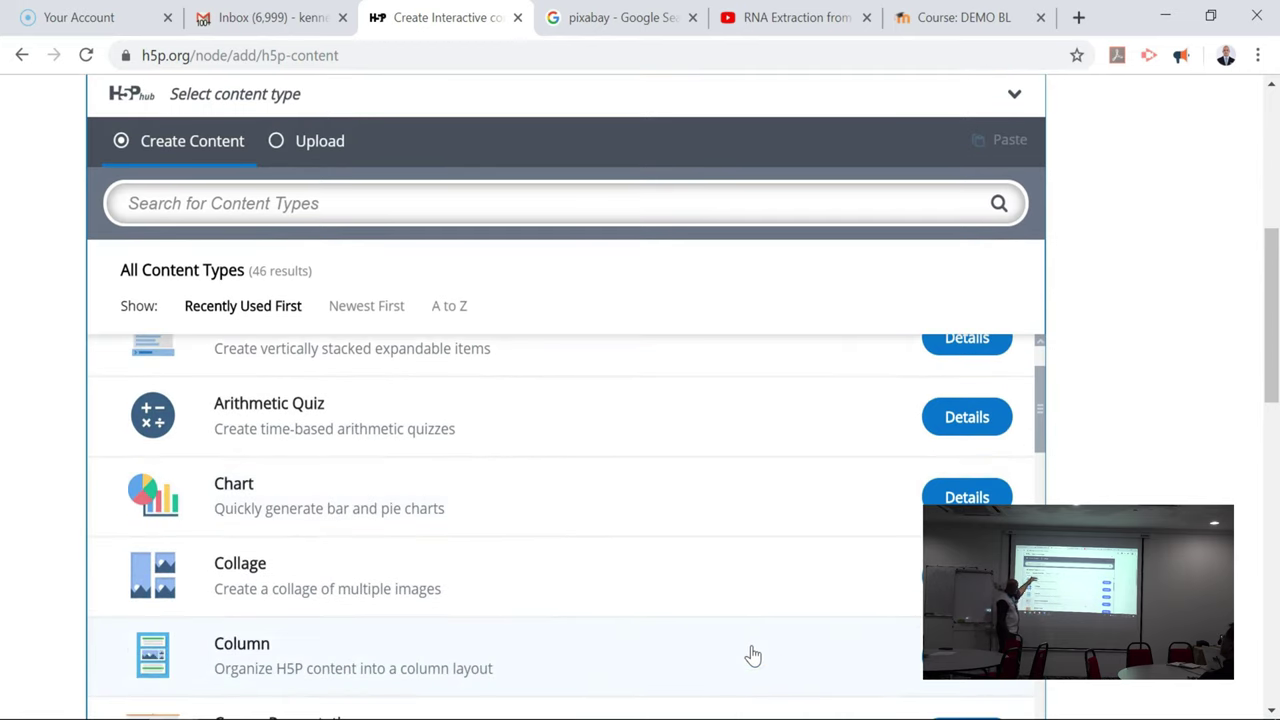
pyautogui.scroll(-3, 753, 654)
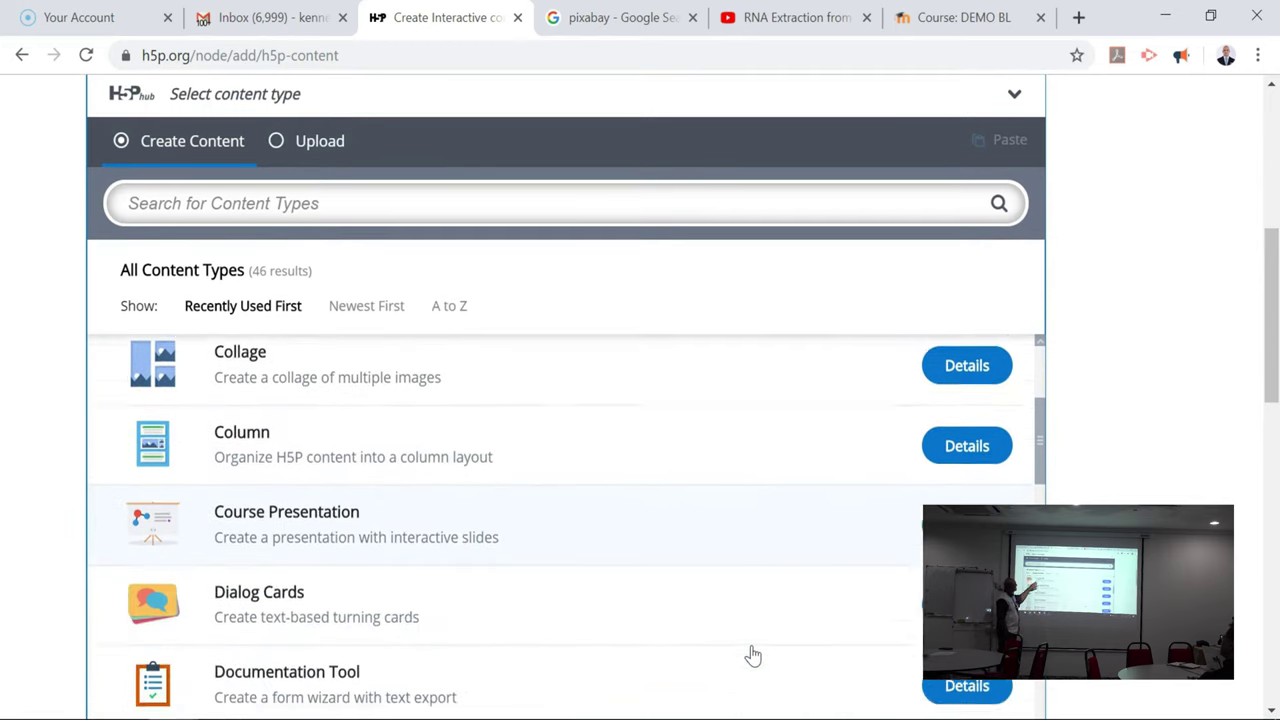
pyautogui.scroll(-2, 753, 654)
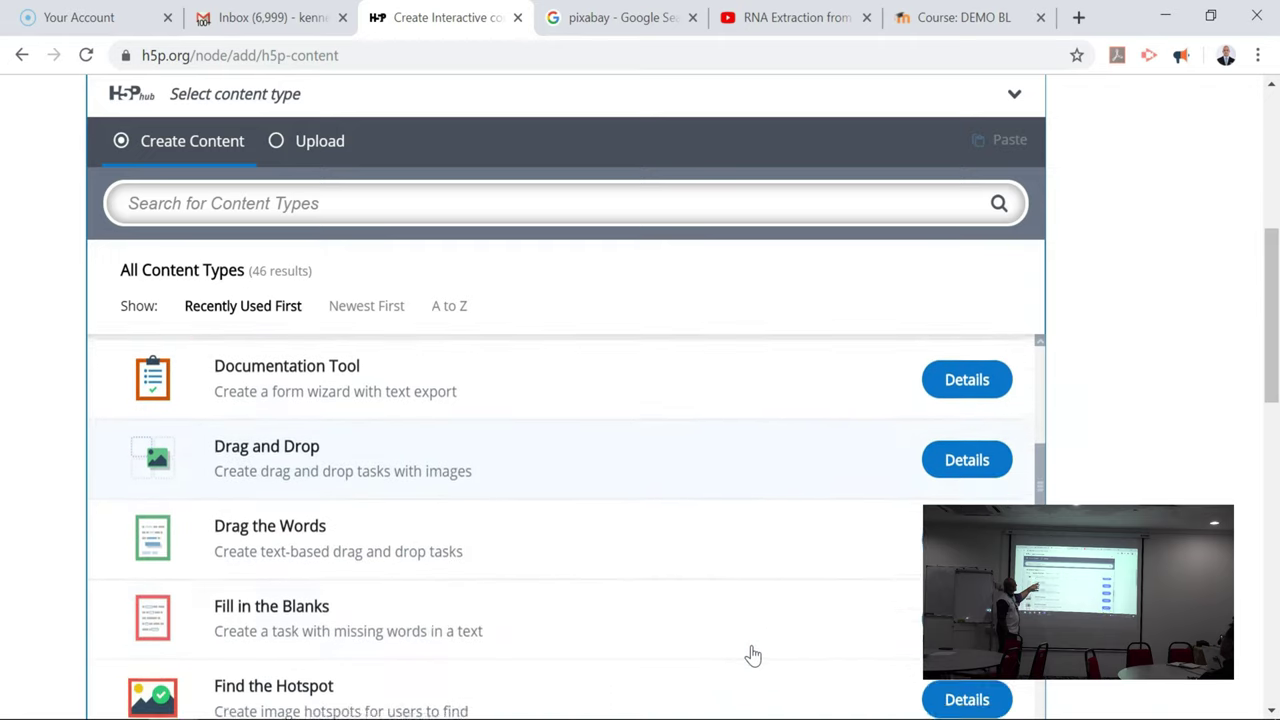
pyautogui.scroll(-4, 753, 654)
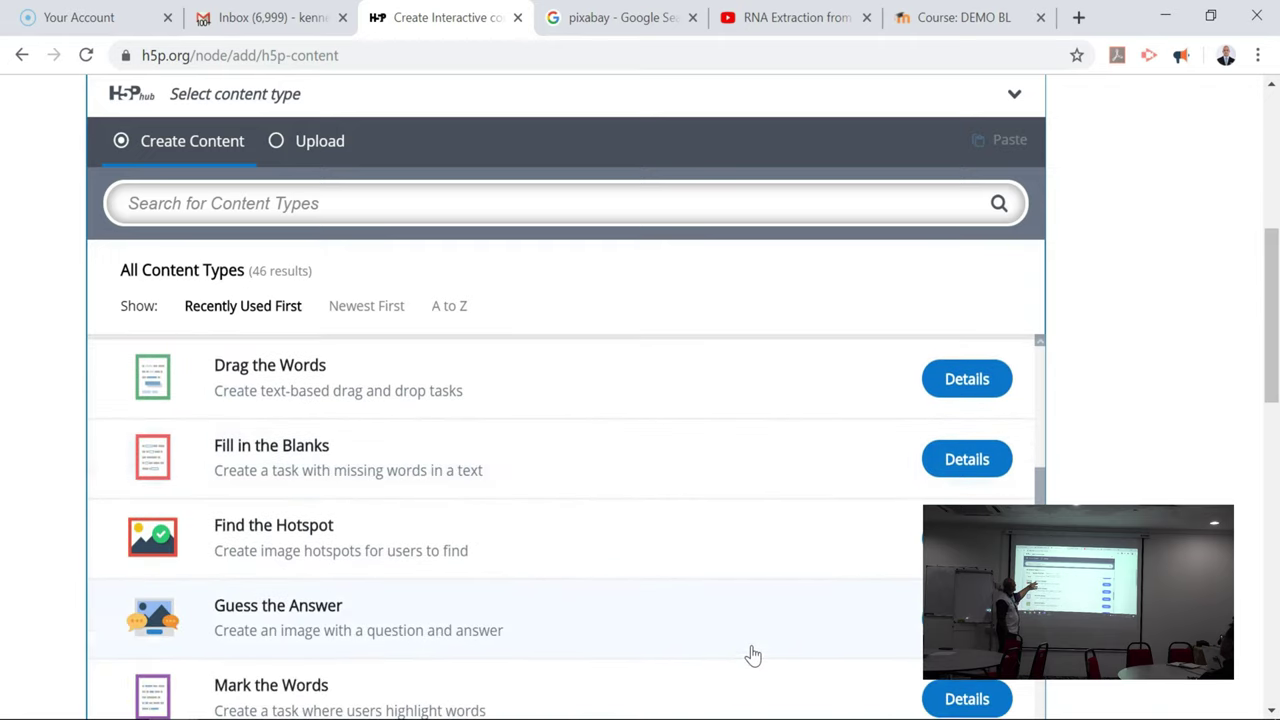
pyautogui.click(535, 203)
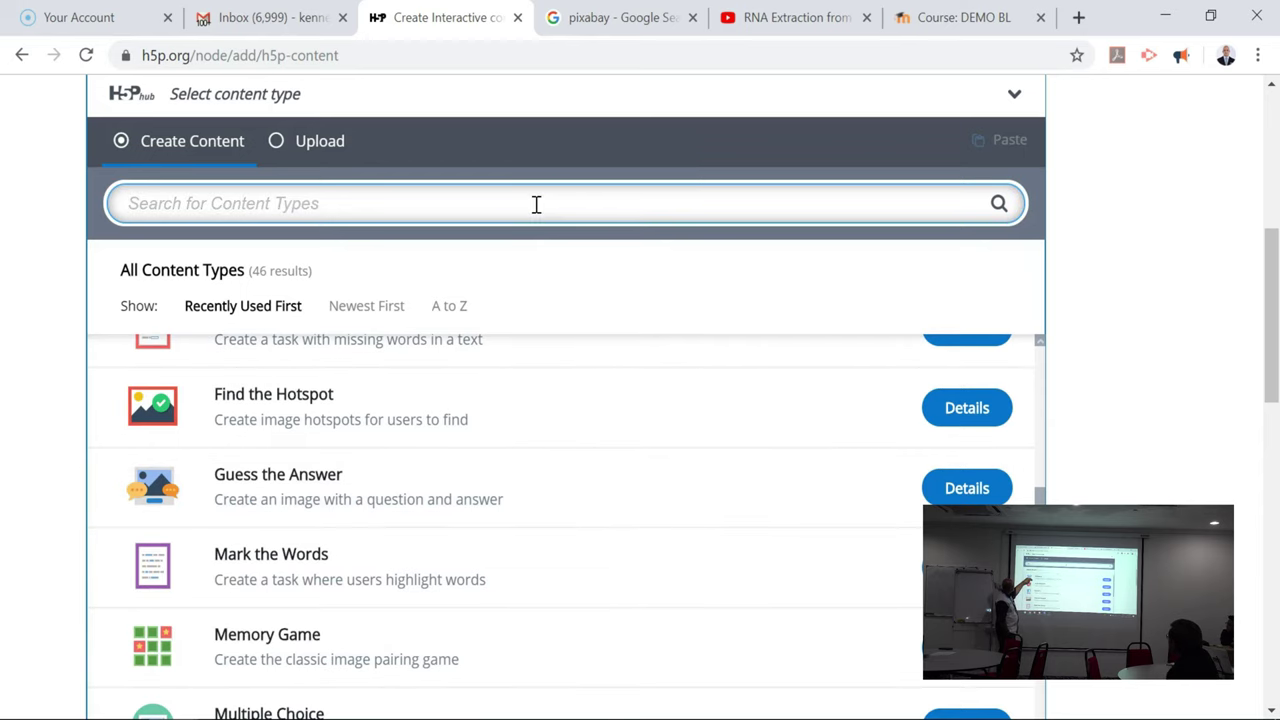
# Search the H5P content types for "course" and open the details of Course Presentation
pyautogui.write('cor')
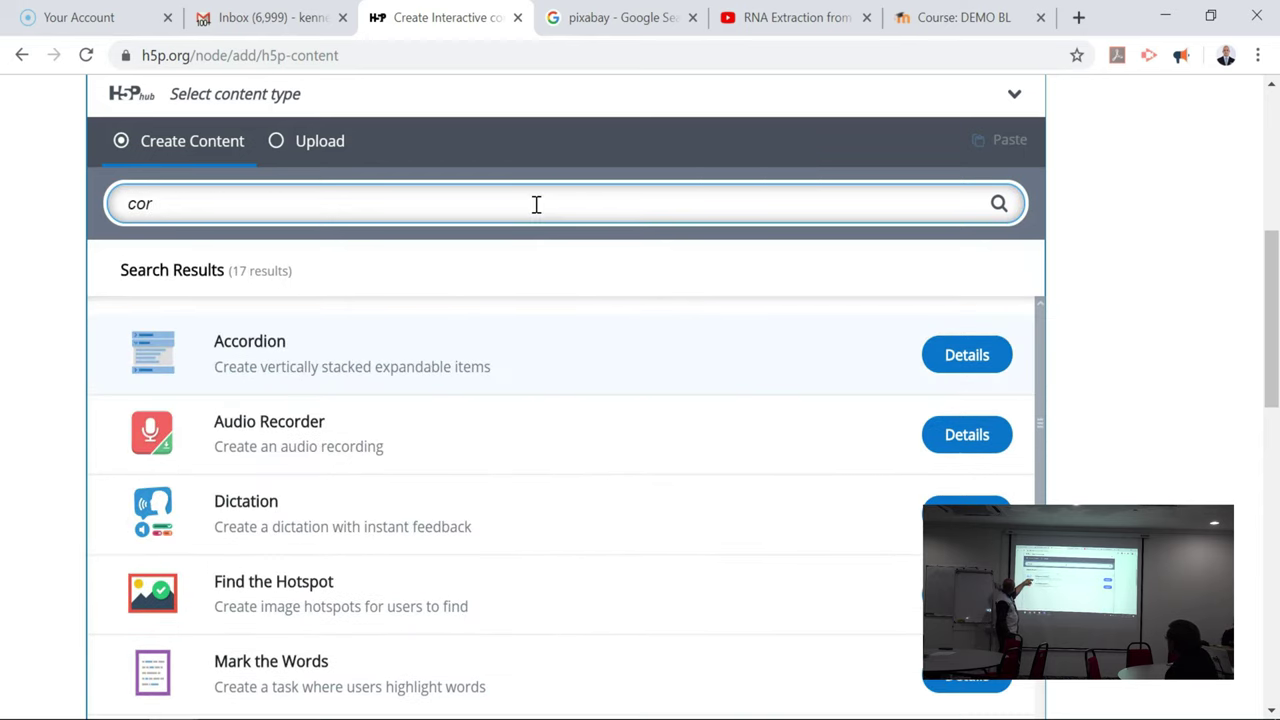
pyautogui.write('r')
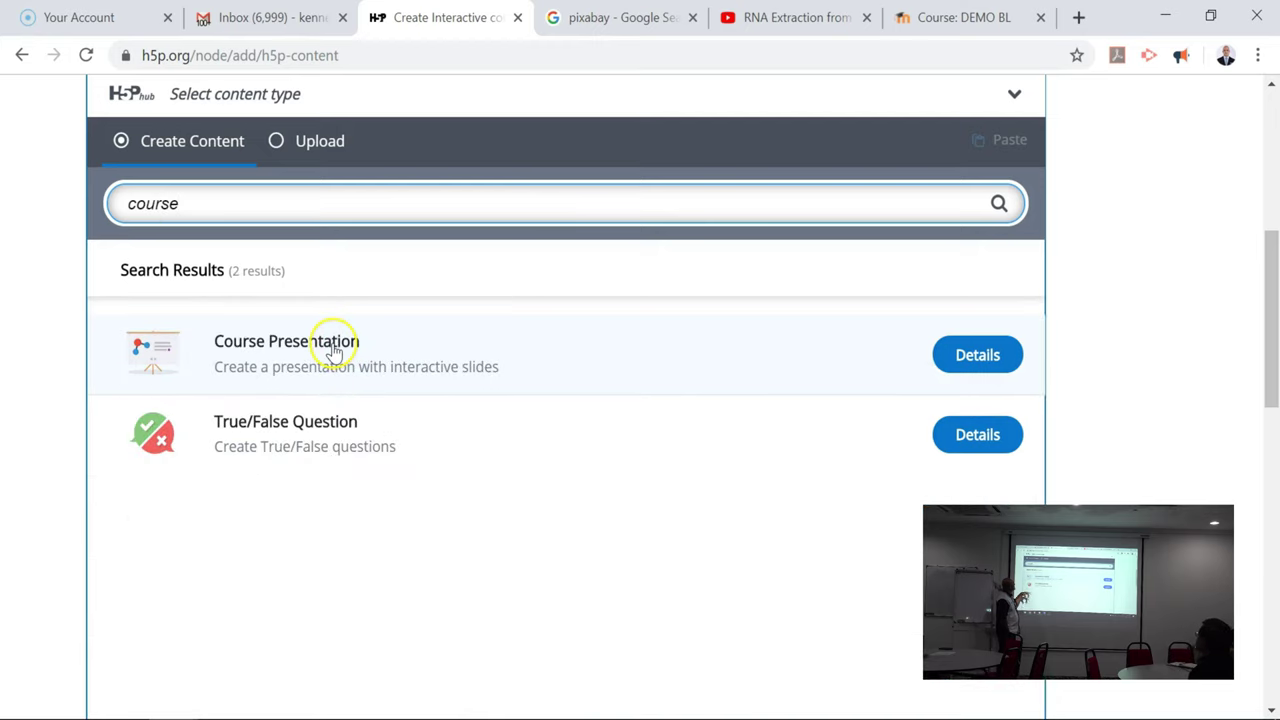
pyautogui.click(960, 350)
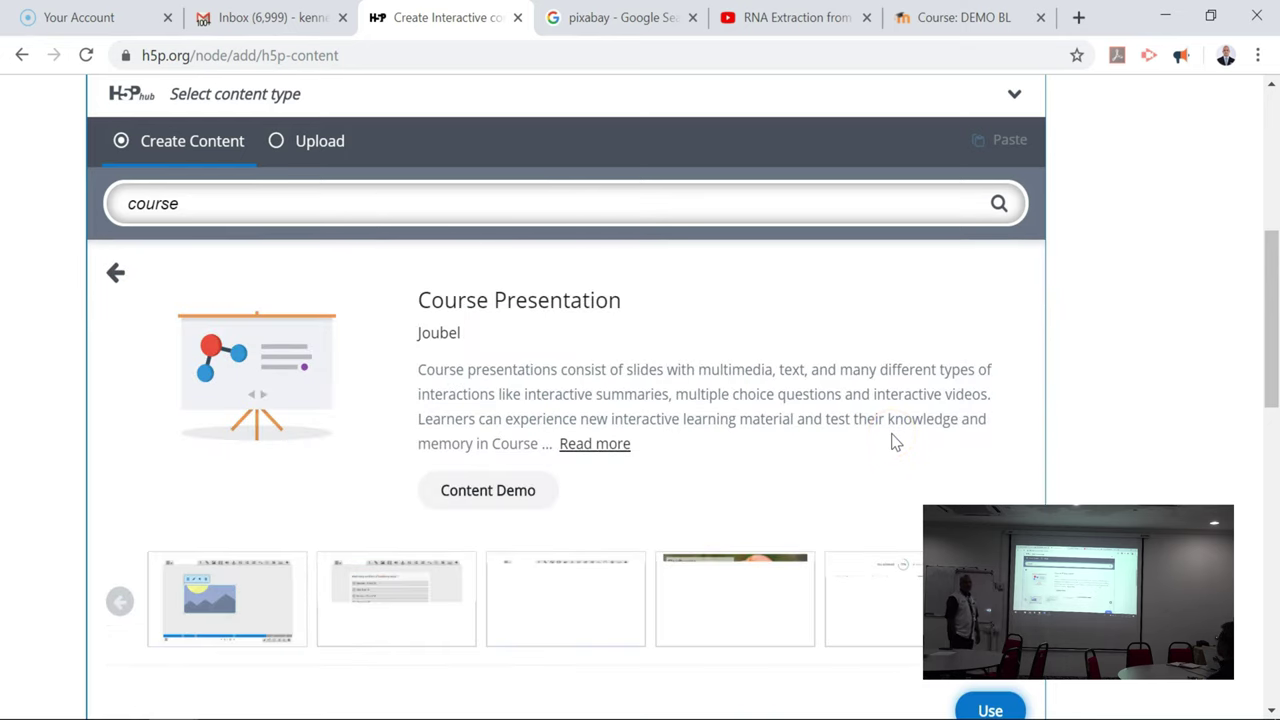
# View the Course Presentation example screenshots from the first to the last, then close the image preview
pyautogui.click(248, 626)
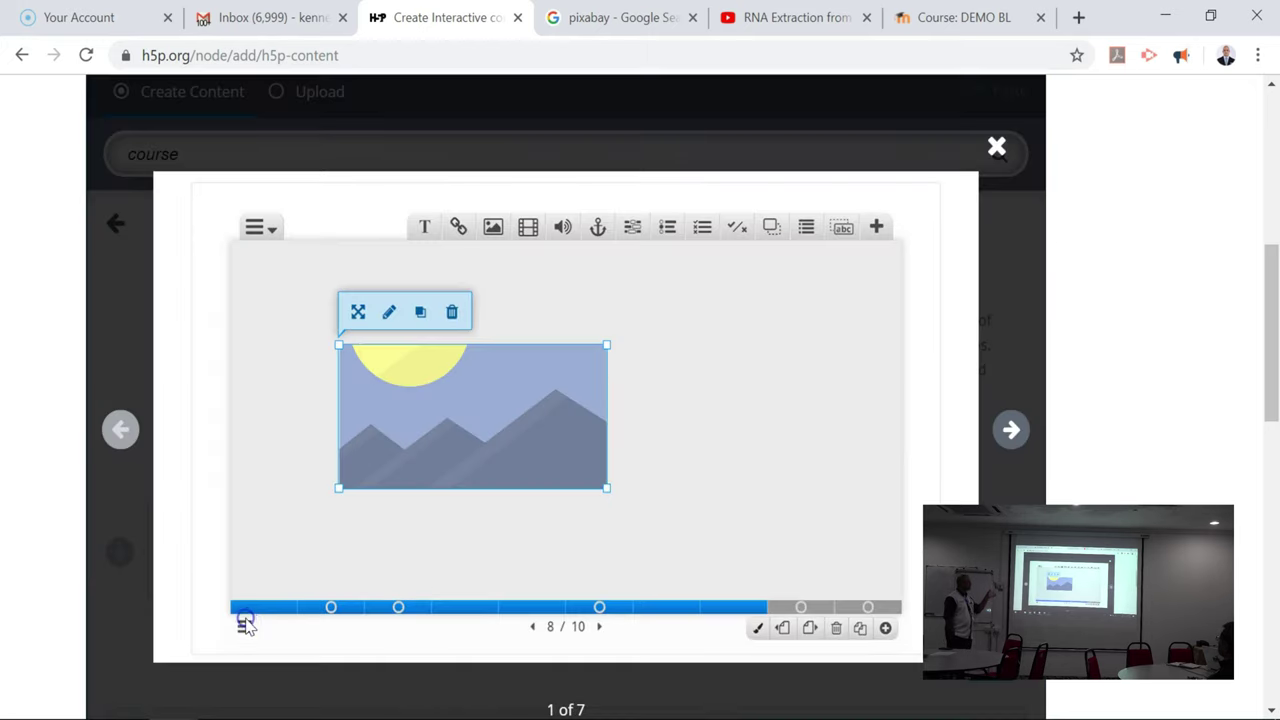
pyautogui.click(1012, 428)
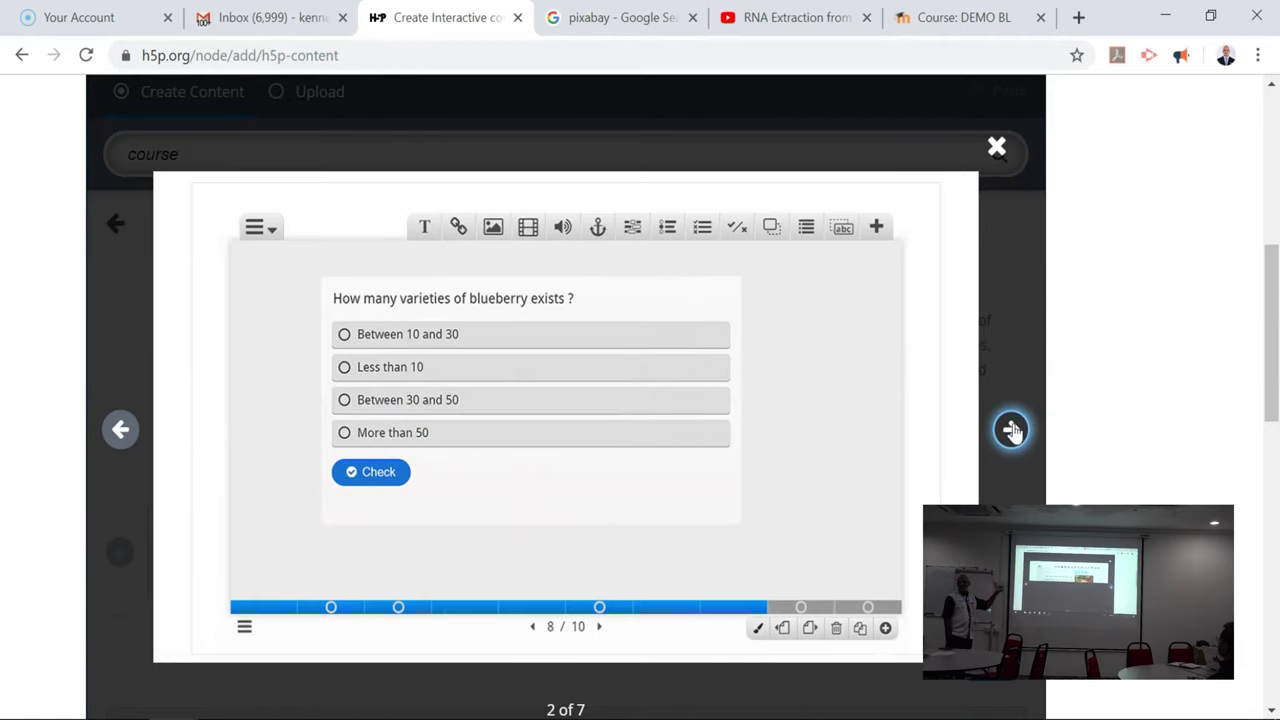
pyautogui.click(1012, 428)
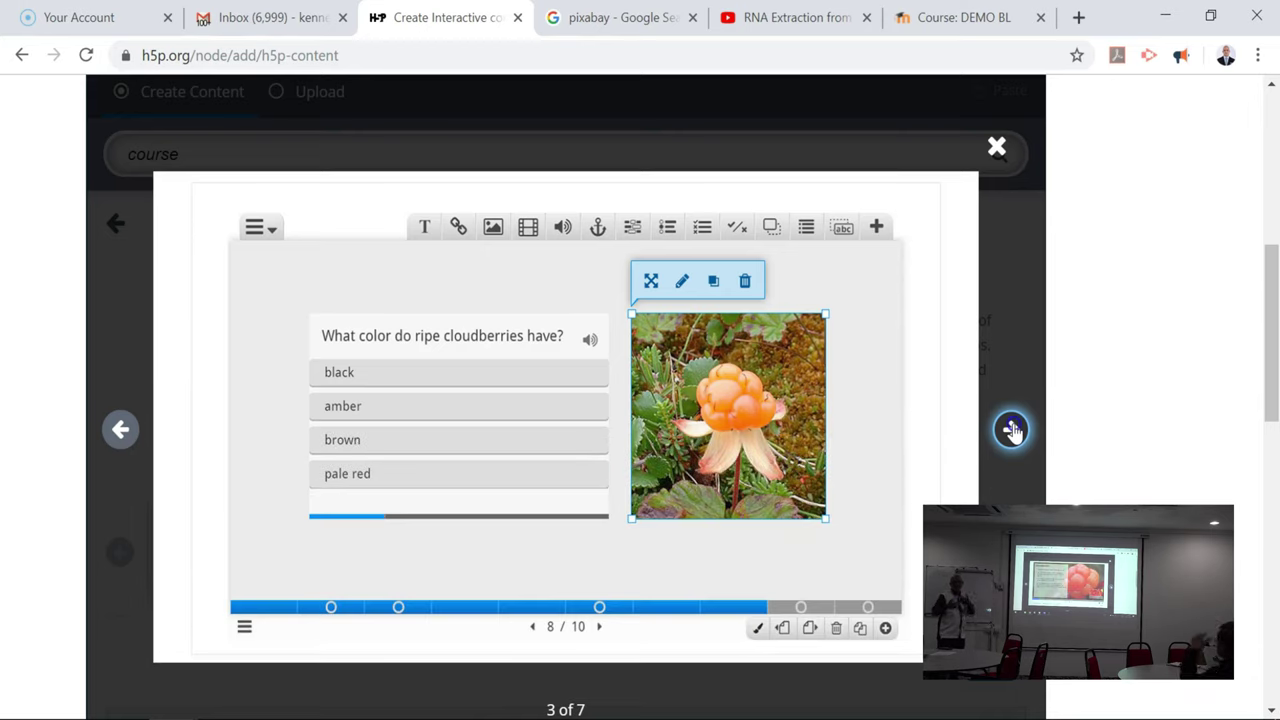
pyautogui.click(1011, 430)
pyautogui.click(1011, 430)
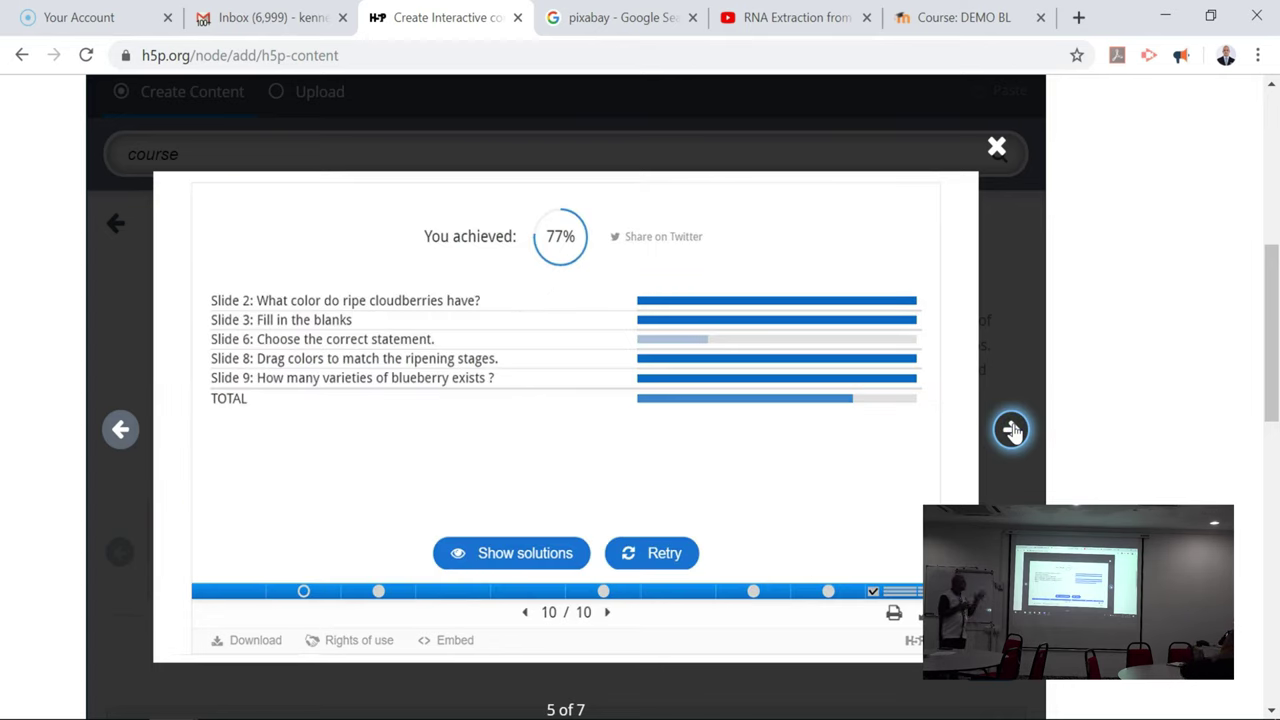
pyautogui.click(1011, 430)
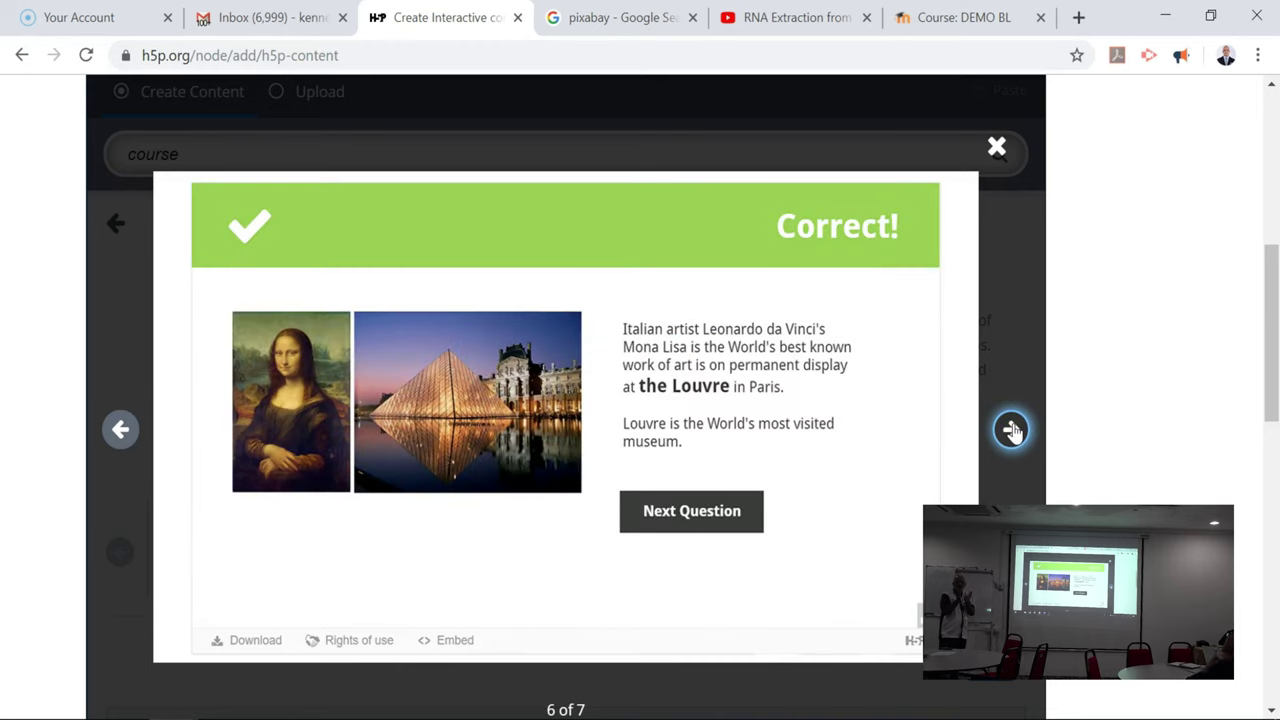
pyautogui.click(1011, 430)
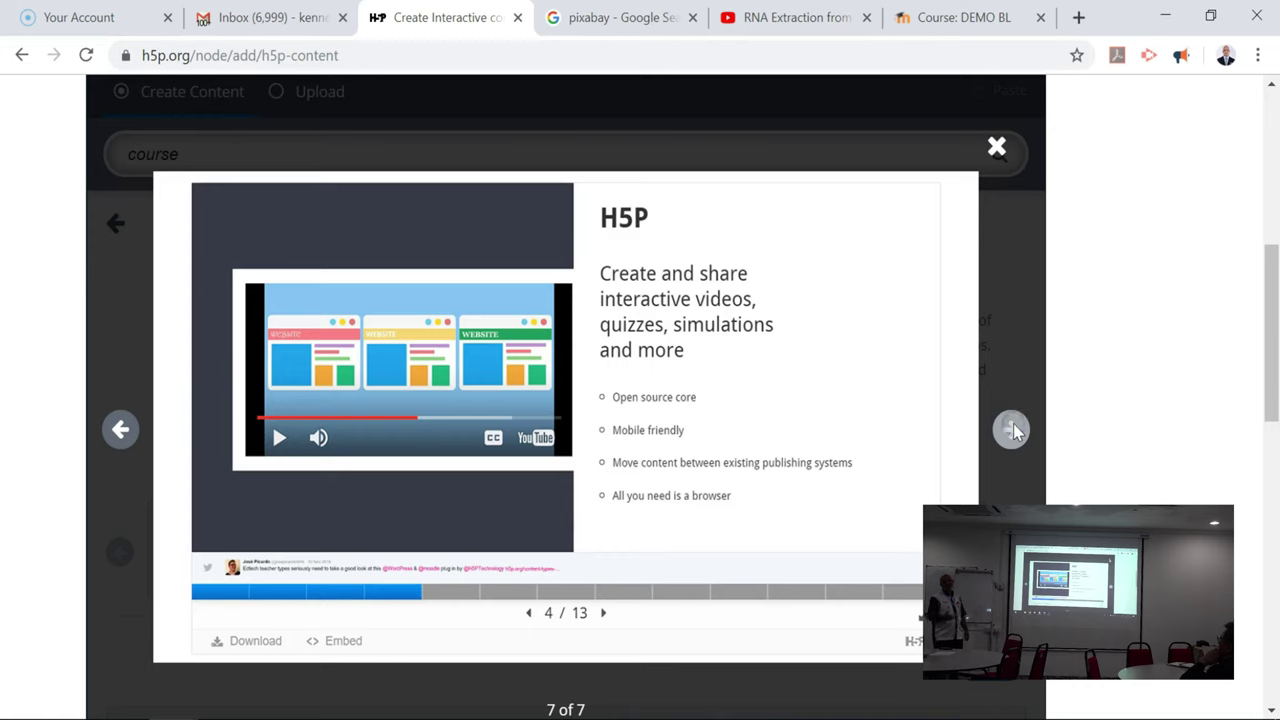
pyautogui.click(995, 140)
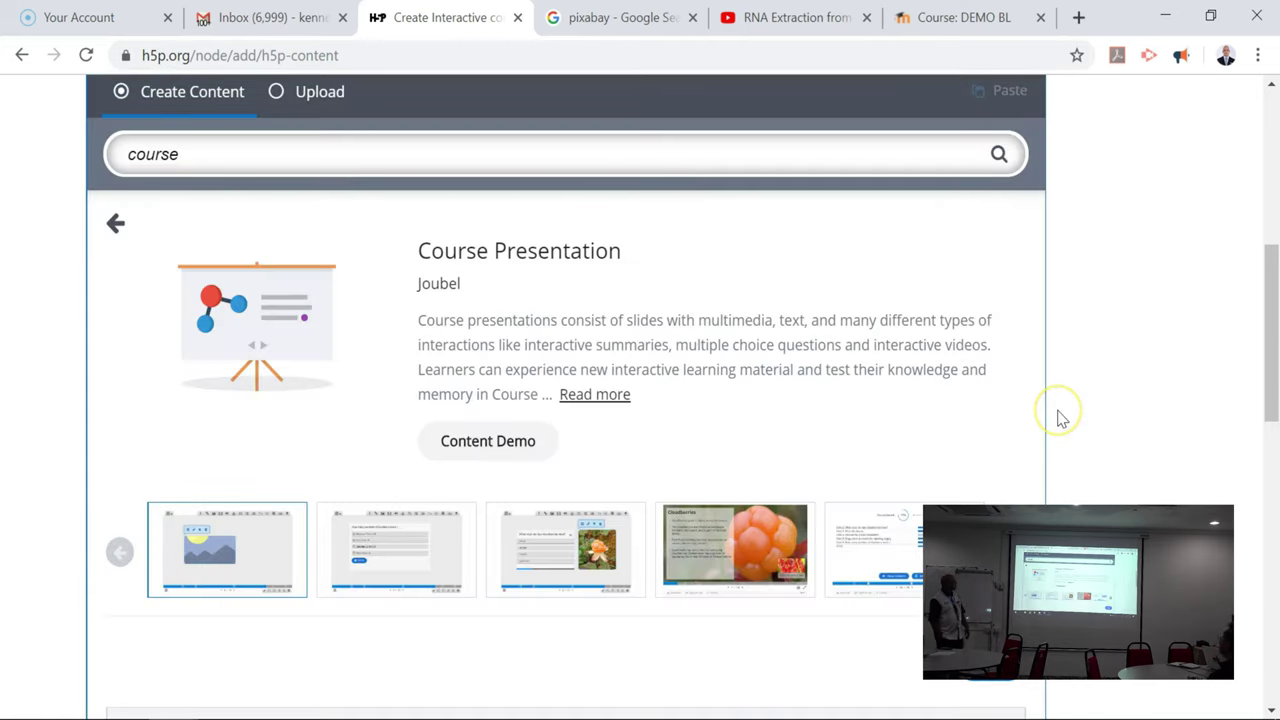
# Clear the "course" search to return to the full list of content types
pyautogui.scroll(1, 1060, 418)
pyautogui.click(360, 222)
pyautogui.doubleClick(157, 244)
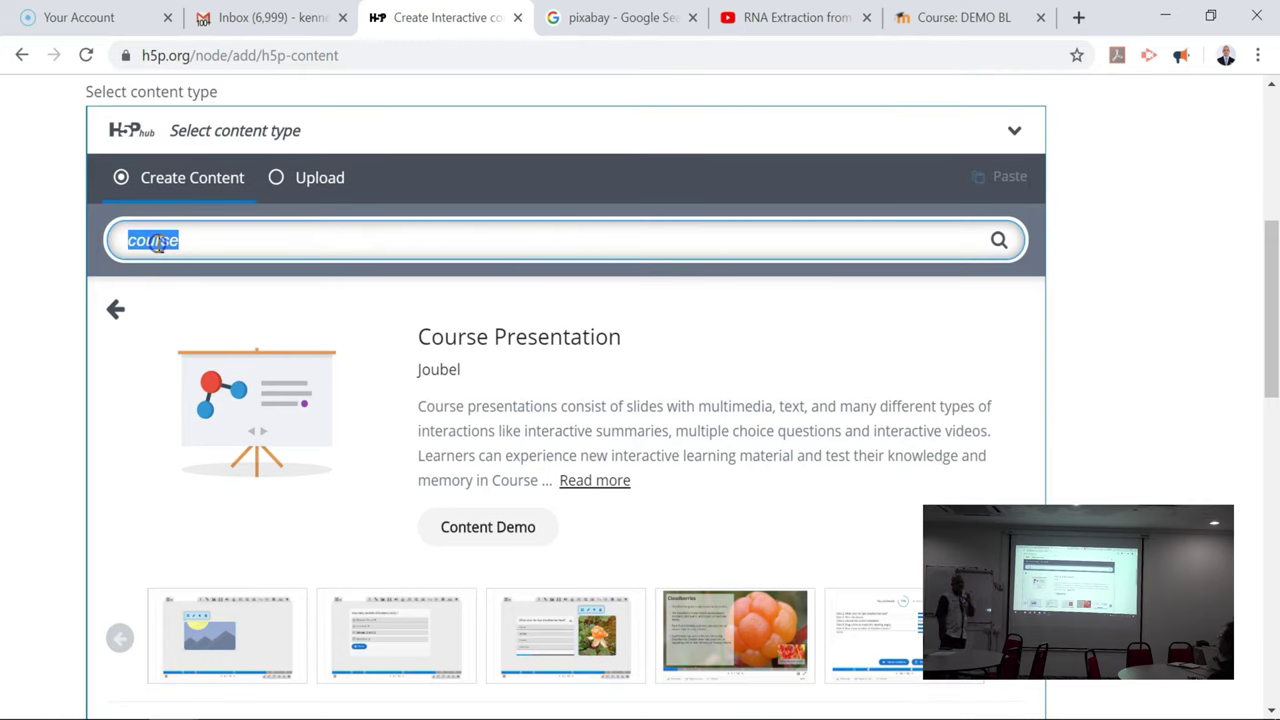
pyautogui.press('BackSpace')
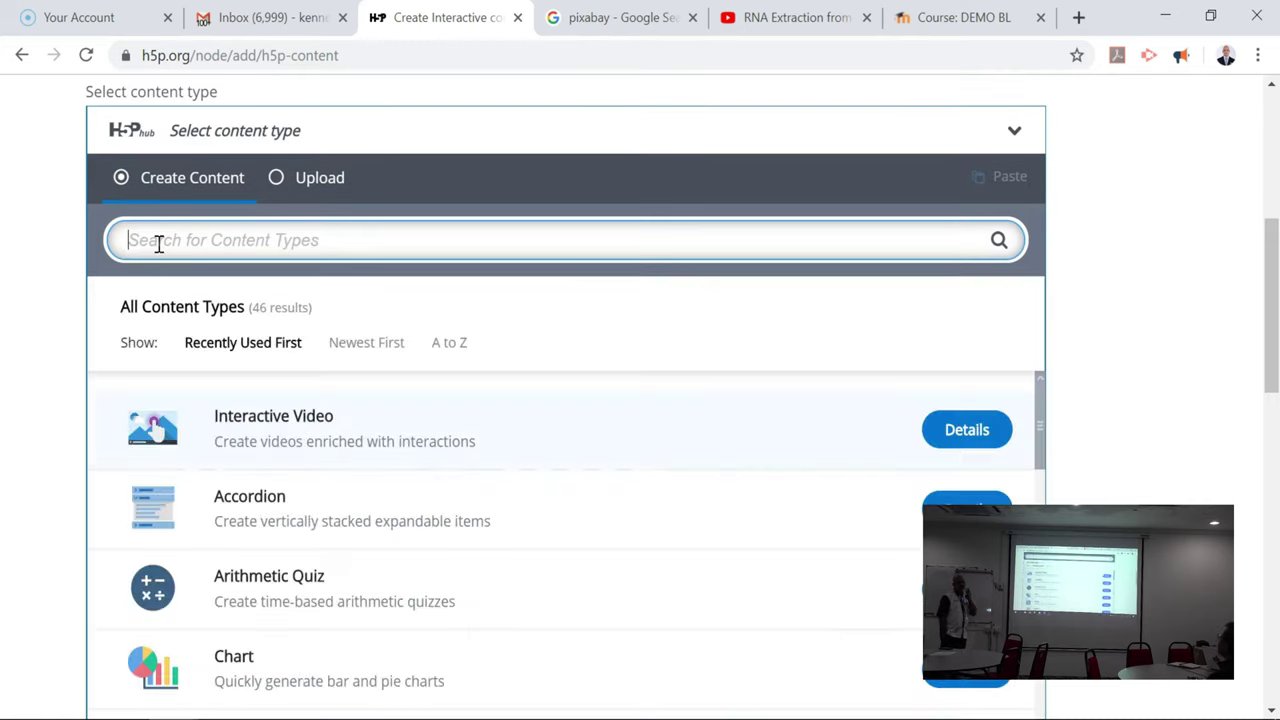
# Browse the full list of H5P content types down to Branching Scenario (beta) and return to its start
pyautogui.scroll(-1, 1100, 480)
pyautogui.scroll(-2, 1100, 480)
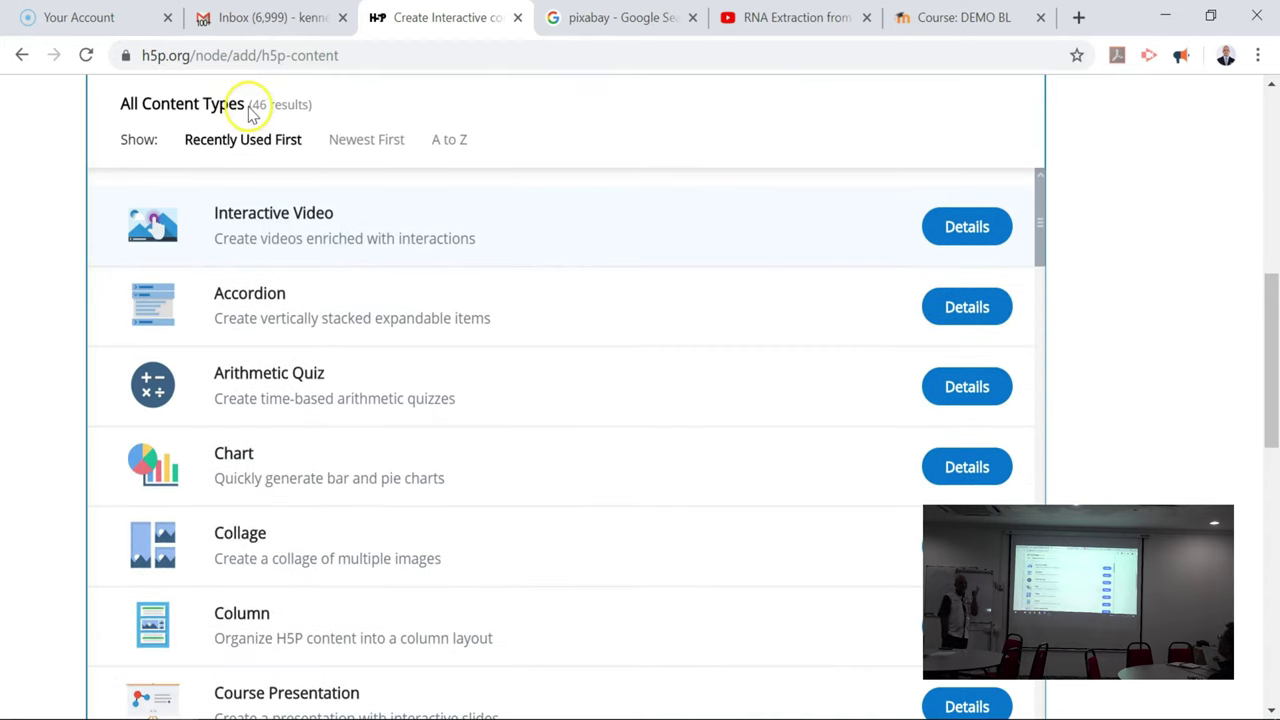
pyautogui.scroll(-9, 885, 470)
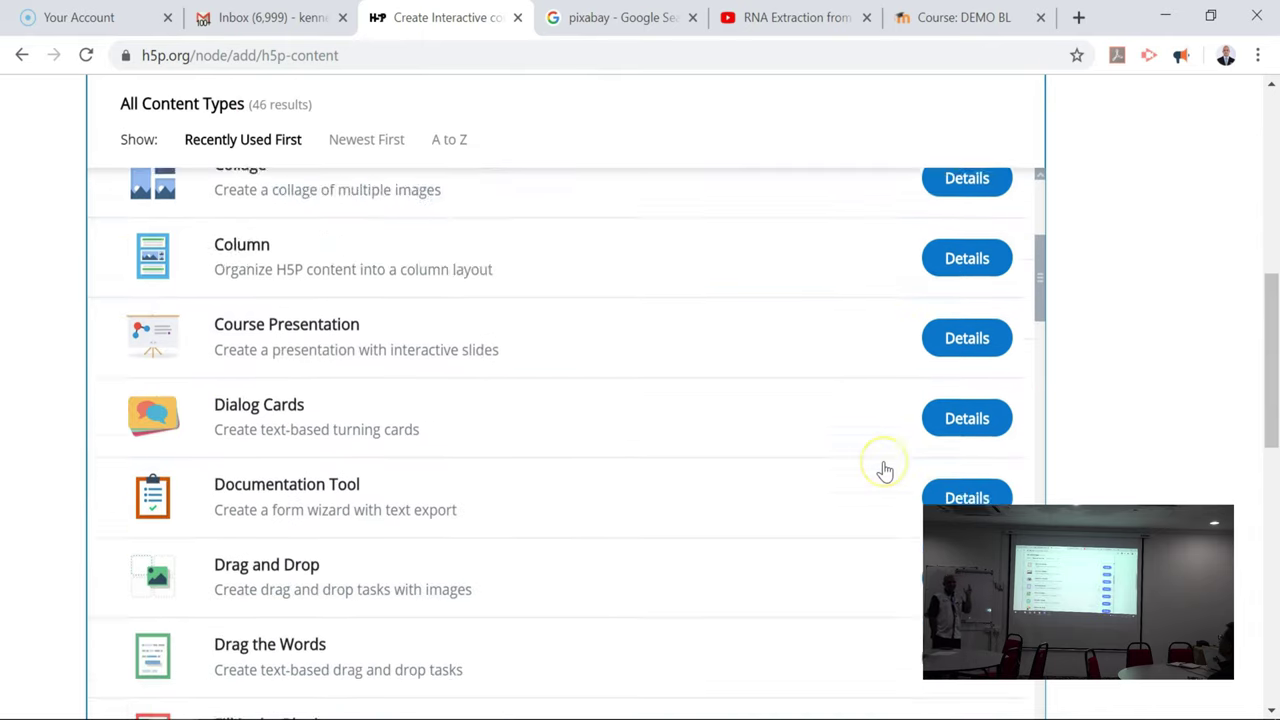
pyautogui.scroll(-2, 885, 470)
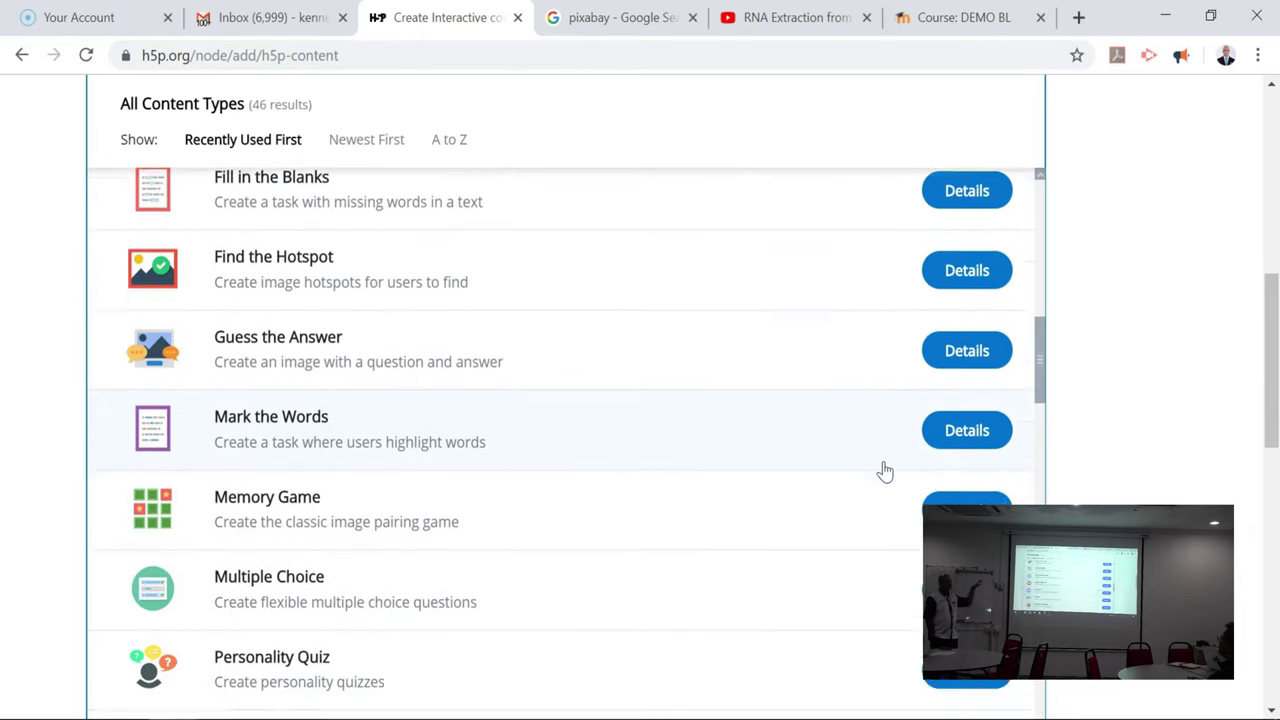
pyautogui.scroll(-3, 885, 470)
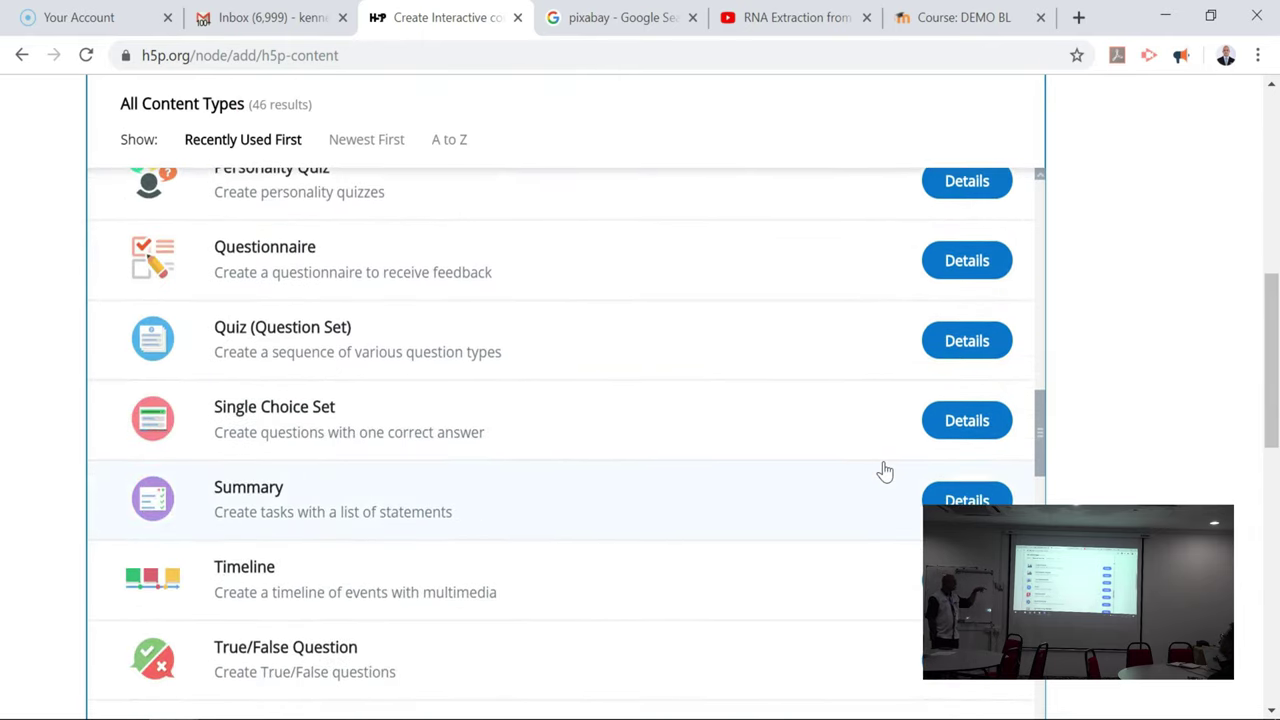
pyautogui.scroll(-4, 885, 470)
pyautogui.scroll(-2, 885, 470)
pyautogui.scroll(-3, 885, 470)
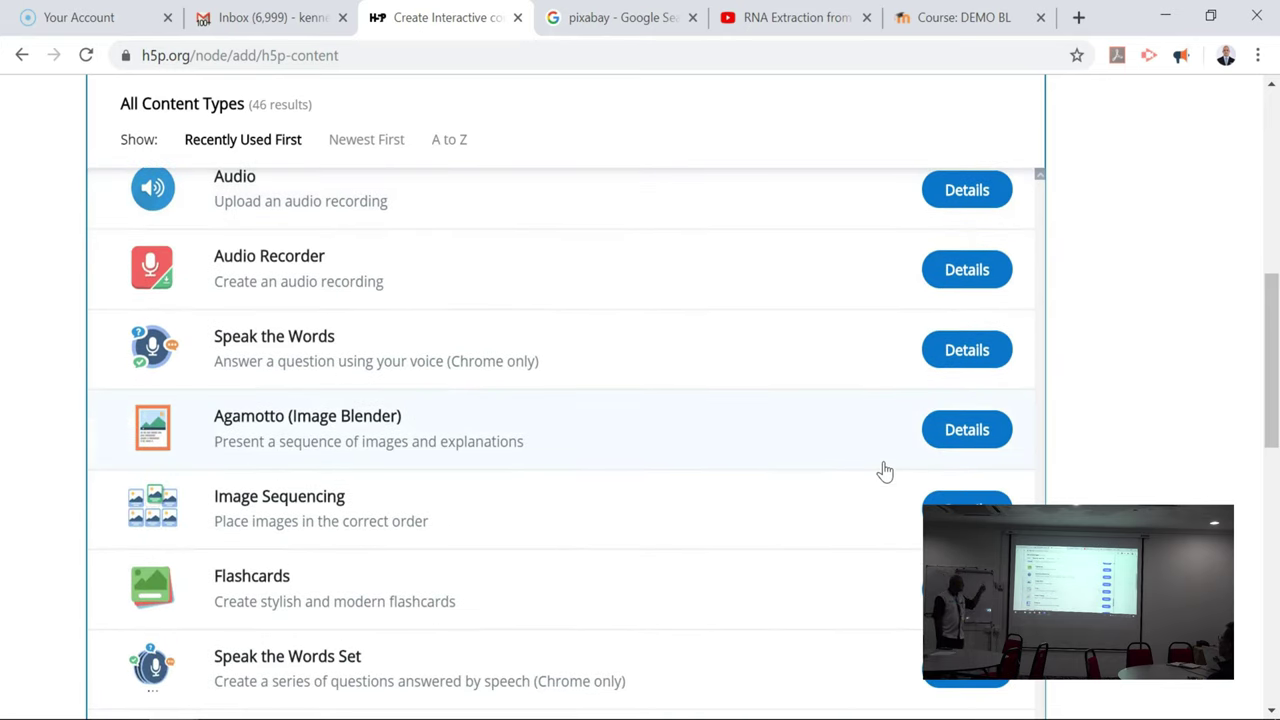
pyautogui.scroll(-2, 885, 470)
pyautogui.scroll(-1, 885, 470)
pyautogui.scroll(-1, 885, 470)
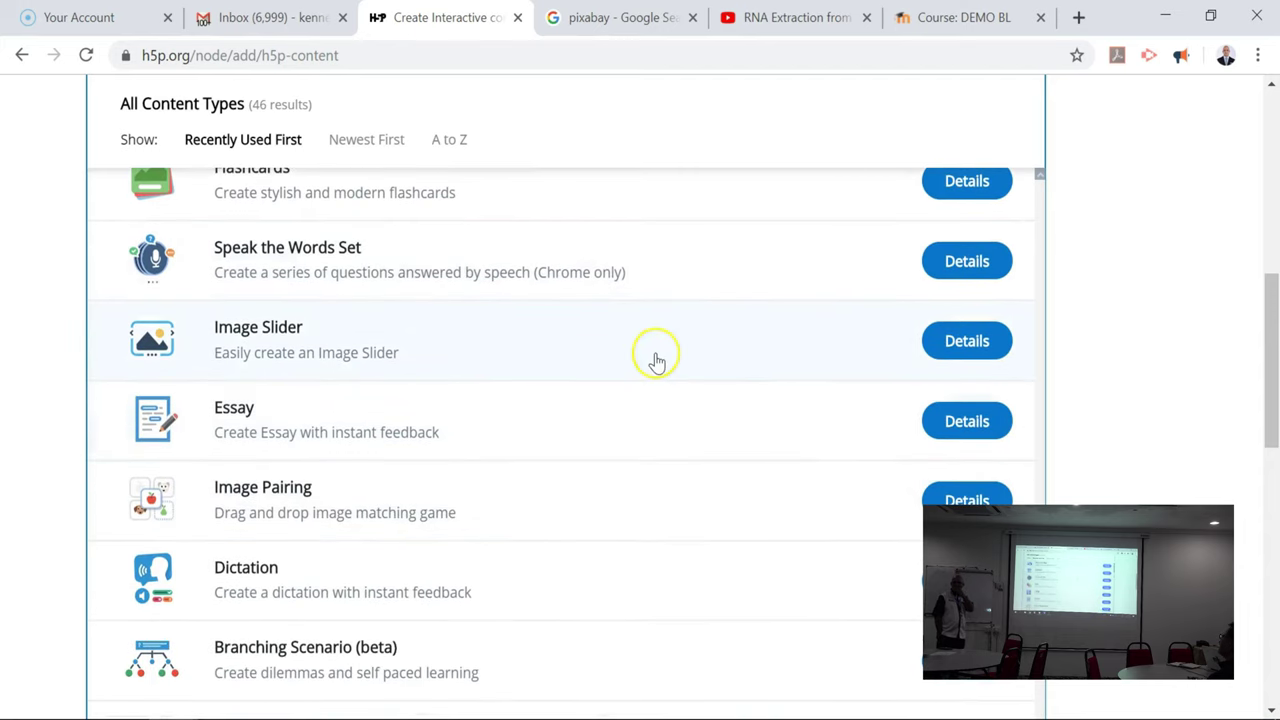
pyautogui.scroll(10, 651, 360)
pyautogui.scroll(2, 657, 363)
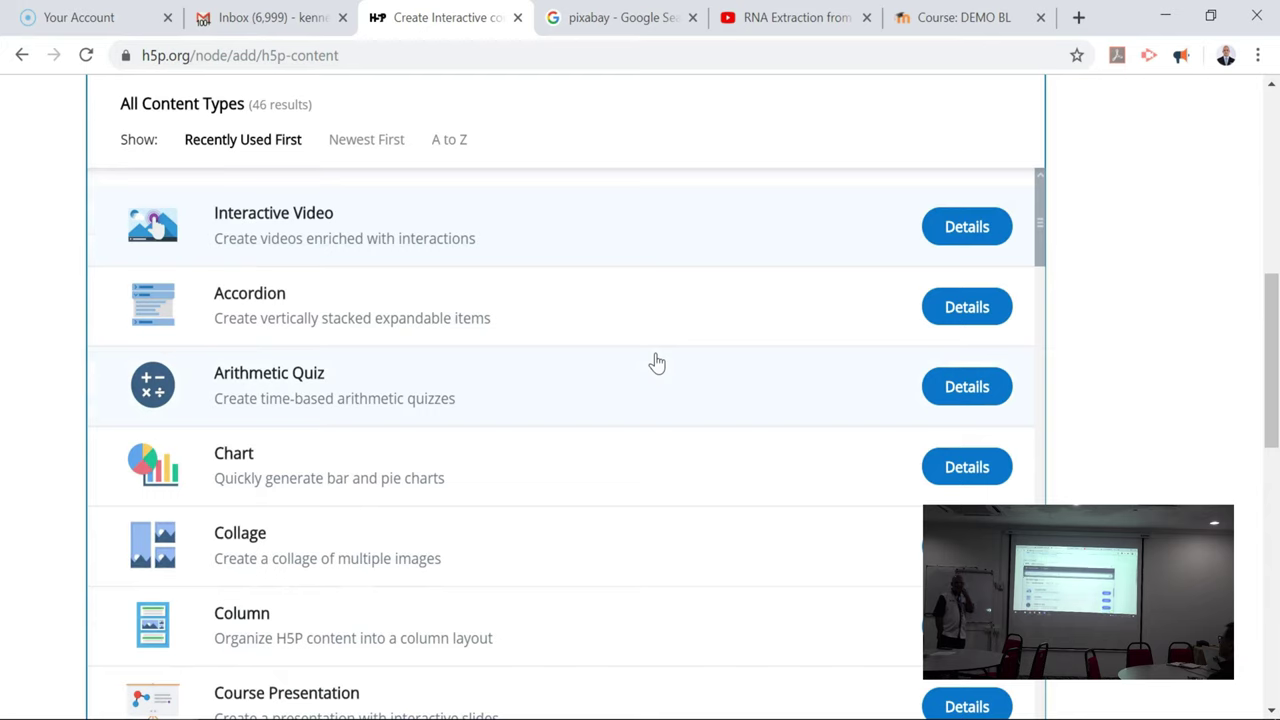
# Search the content types for "spee", then clear the search text
pyautogui.scroll(3, 440, 250)
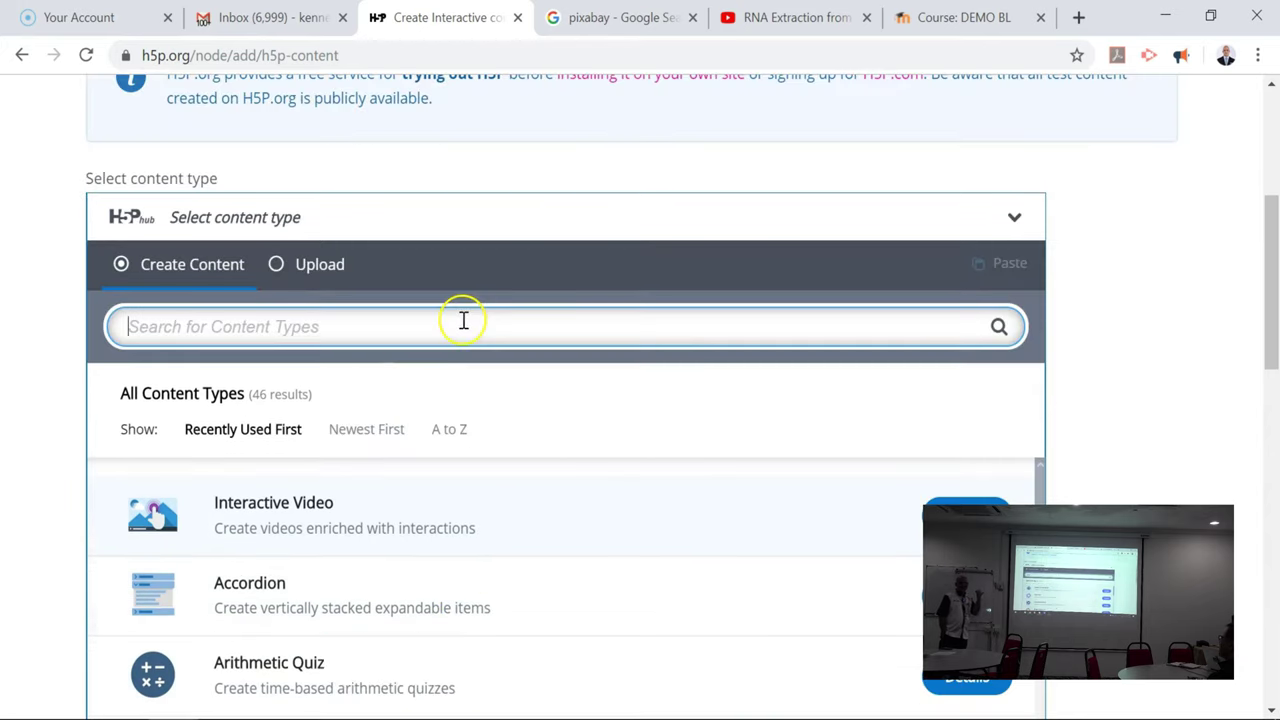
pyautogui.write('spee')
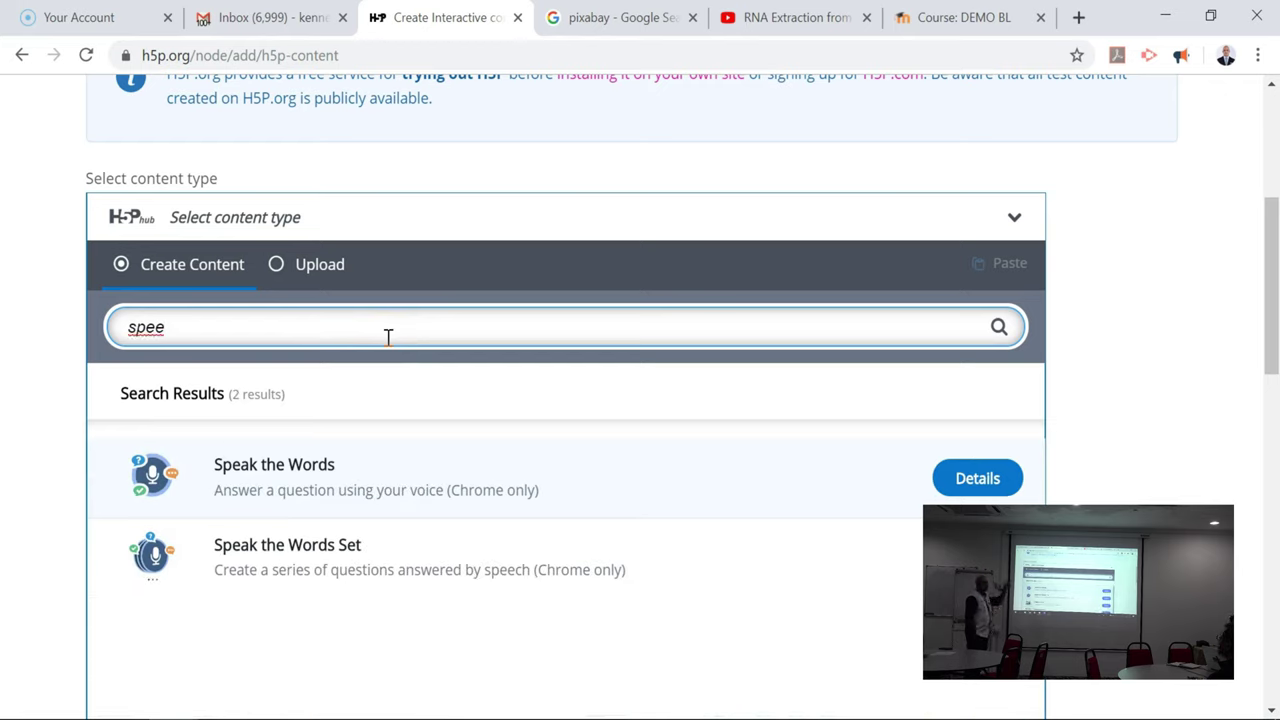
pyautogui.press('BackSpace')
pyautogui.press('BackSpace')
pyautogui.press('BackSpace')
pyautogui.press('BackSpace')
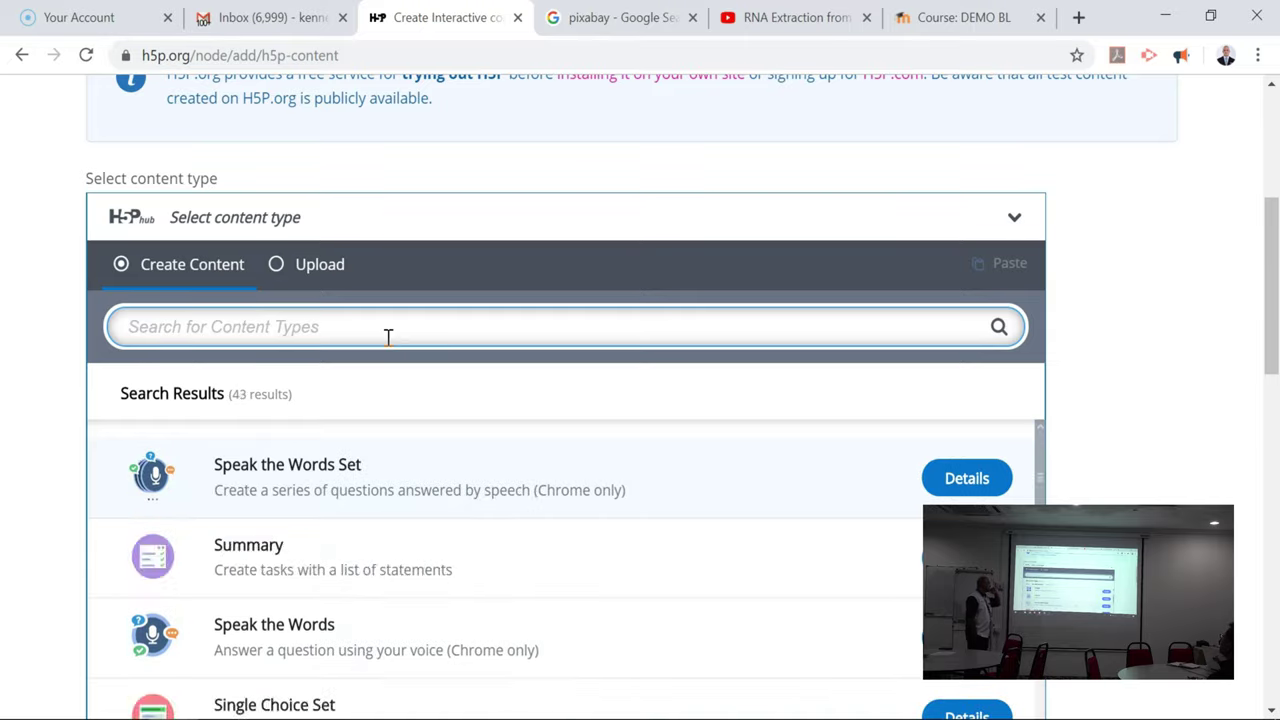